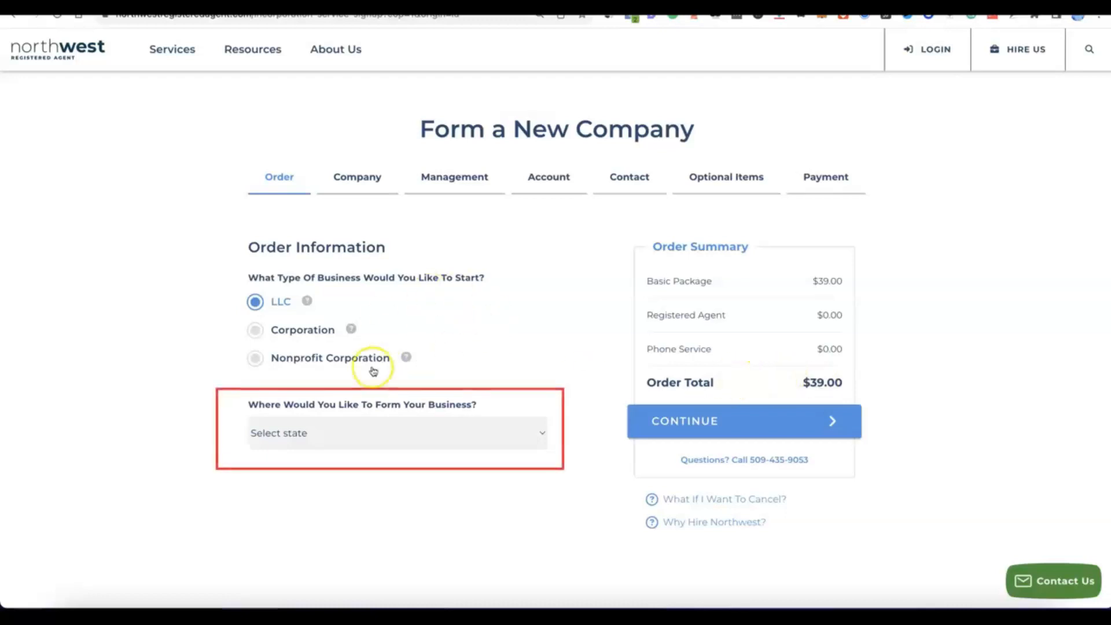
- Choose NM - New Mexico as the state for forming the LLC and continue to the company details
{"action": "left_click", "coordinate": [535, 431]}
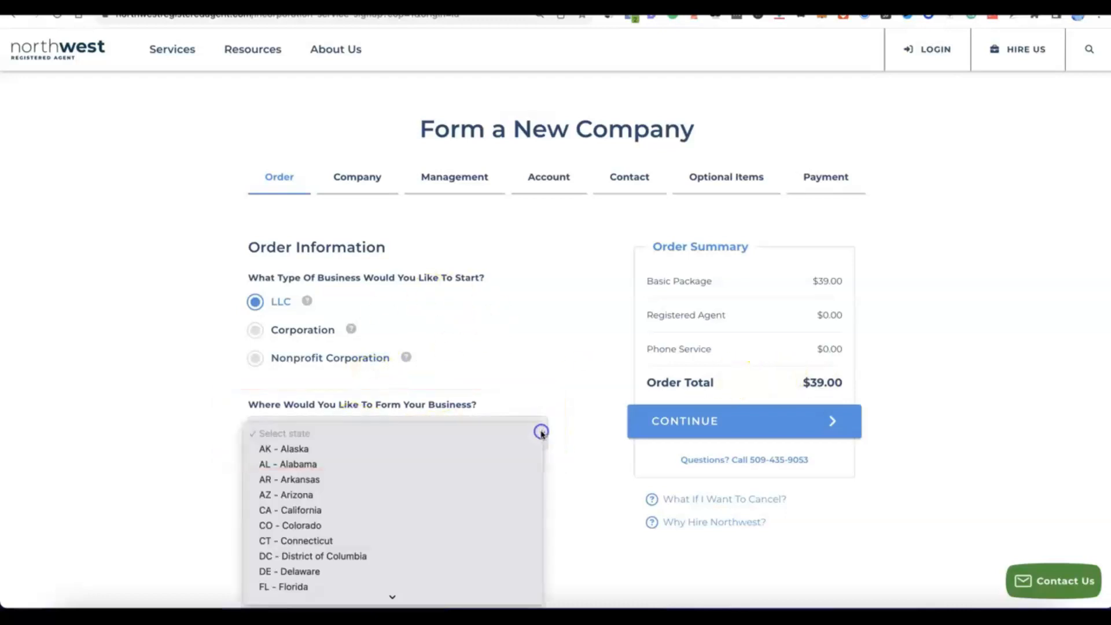
{"action": "scroll", "coordinate": [401, 386], "scroll_direction": "down", "scroll_amount": 3}
{"action": "scroll", "coordinate": [399, 373], "scroll_direction": "down", "scroll_amount": 4}
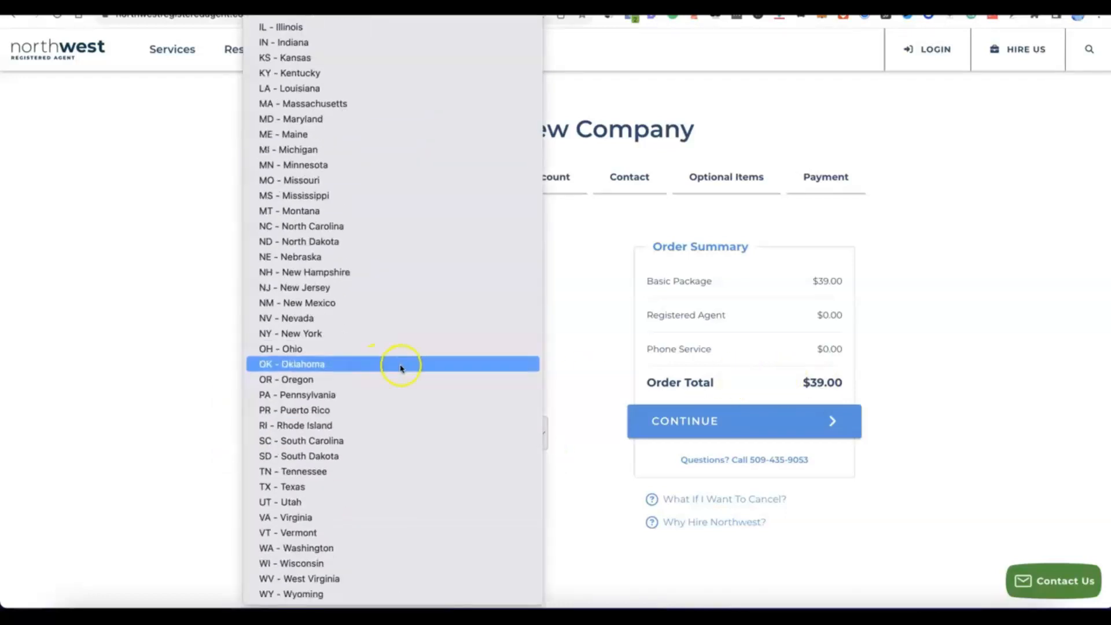
{"action": "left_click", "coordinate": [309, 306]}
{"action": "scroll", "coordinate": [427, 459], "scroll_direction": "down", "scroll_amount": 3}
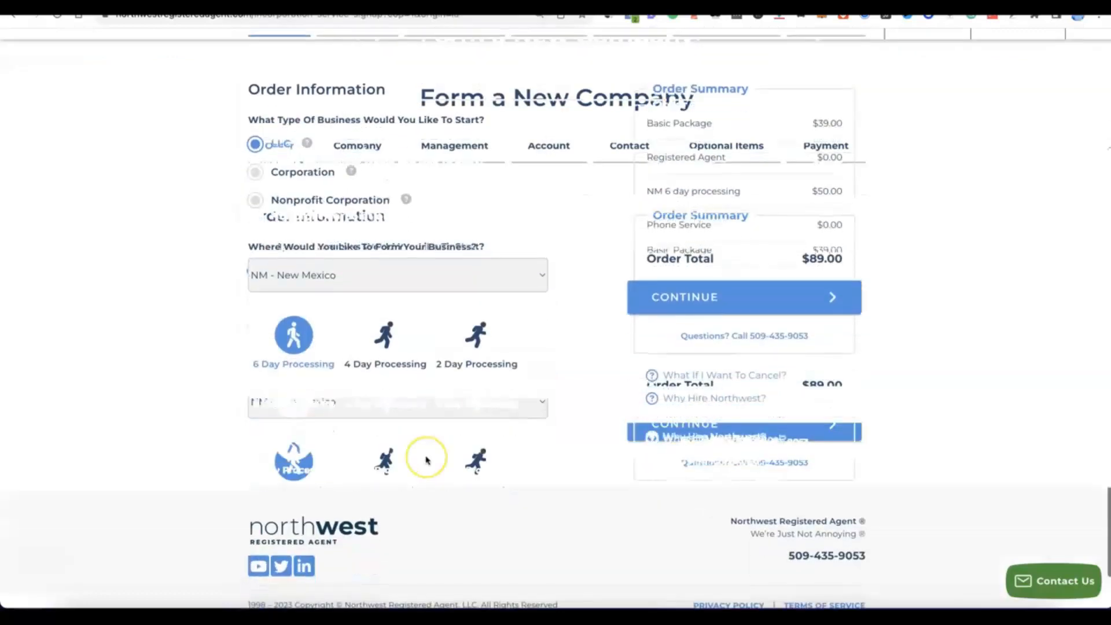
{"action": "scroll", "coordinate": [427, 459], "scroll_direction": "up", "scroll_amount": 2}
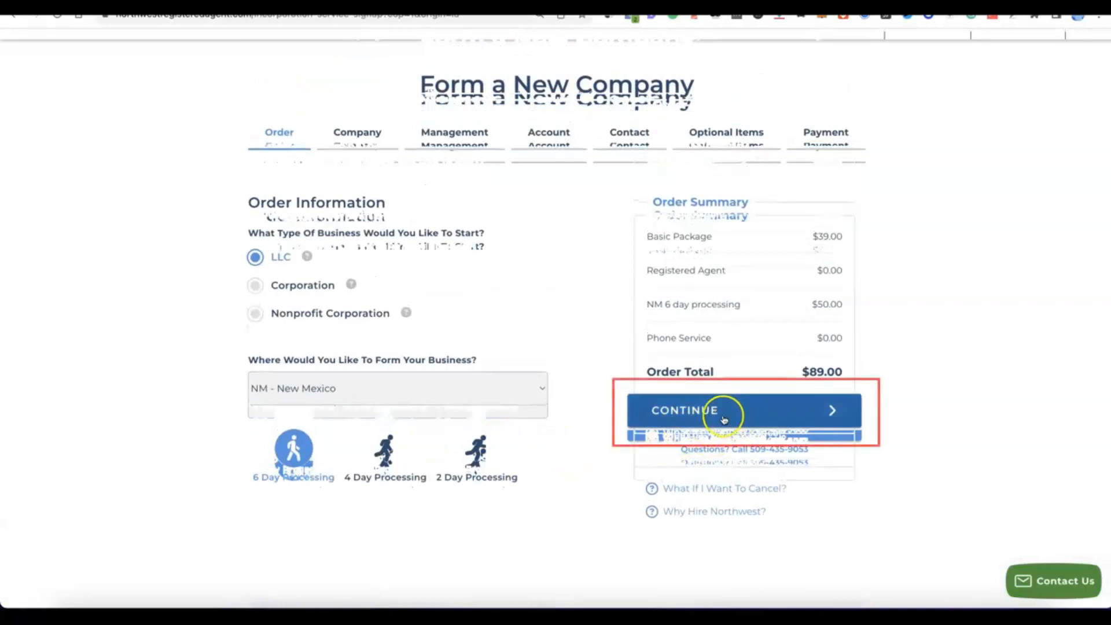
{"action": "left_click", "coordinate": [720, 412]}
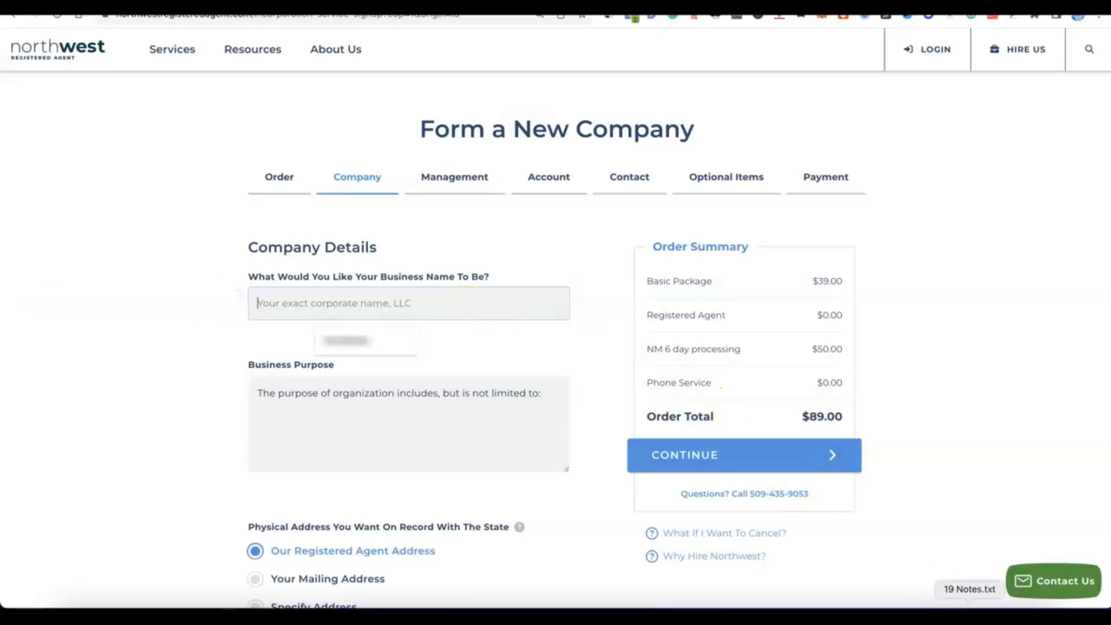
- Name the business Modoe, add "E-commerce - online selling of general products." to its purpose, and continue to the management details
{"action": "type", "text": "Modoe"}
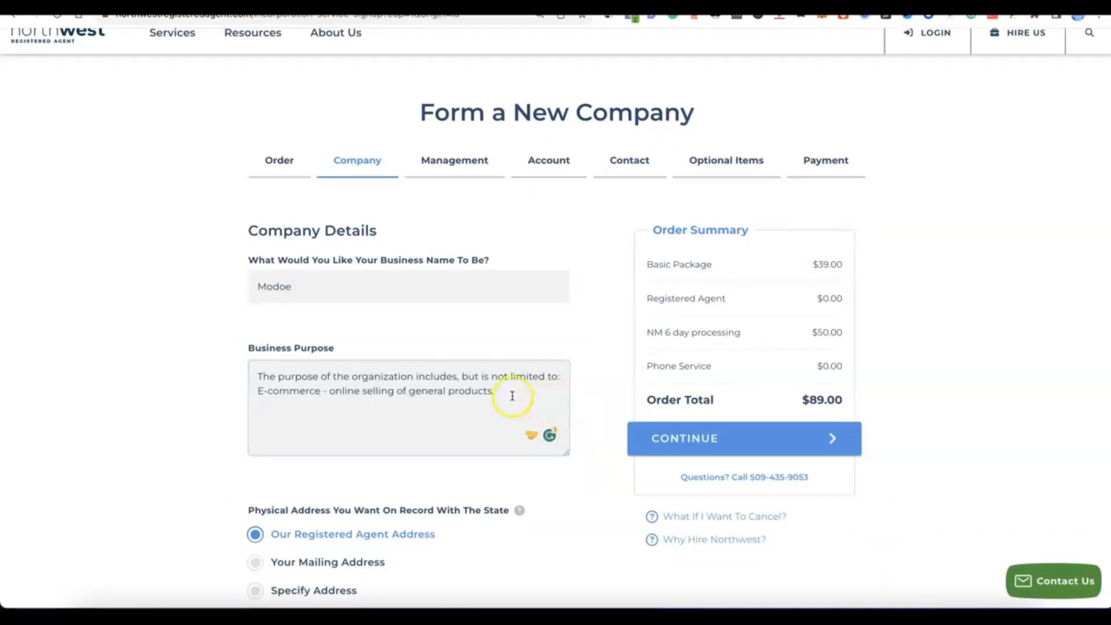
{"action": "scroll", "coordinate": [509, 397], "scroll_direction": "down", "scroll_amount": 2}
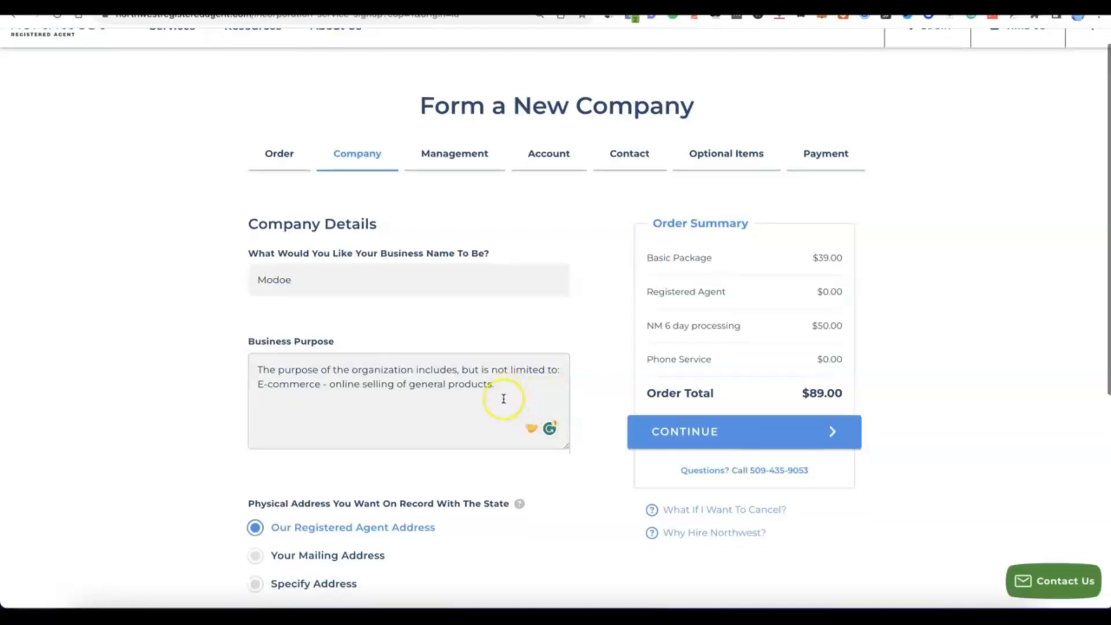
{"action": "scroll", "coordinate": [504, 397], "scroll_direction": "down", "scroll_amount": 1}
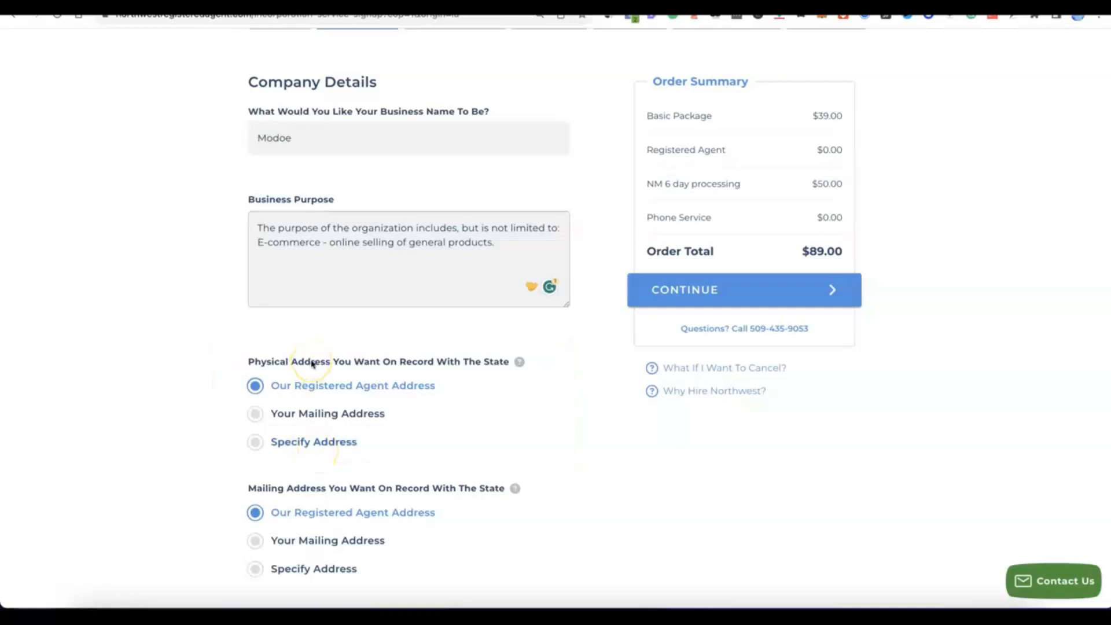
{"action": "scroll", "coordinate": [312, 364], "scroll_direction": "down", "scroll_amount": 2}
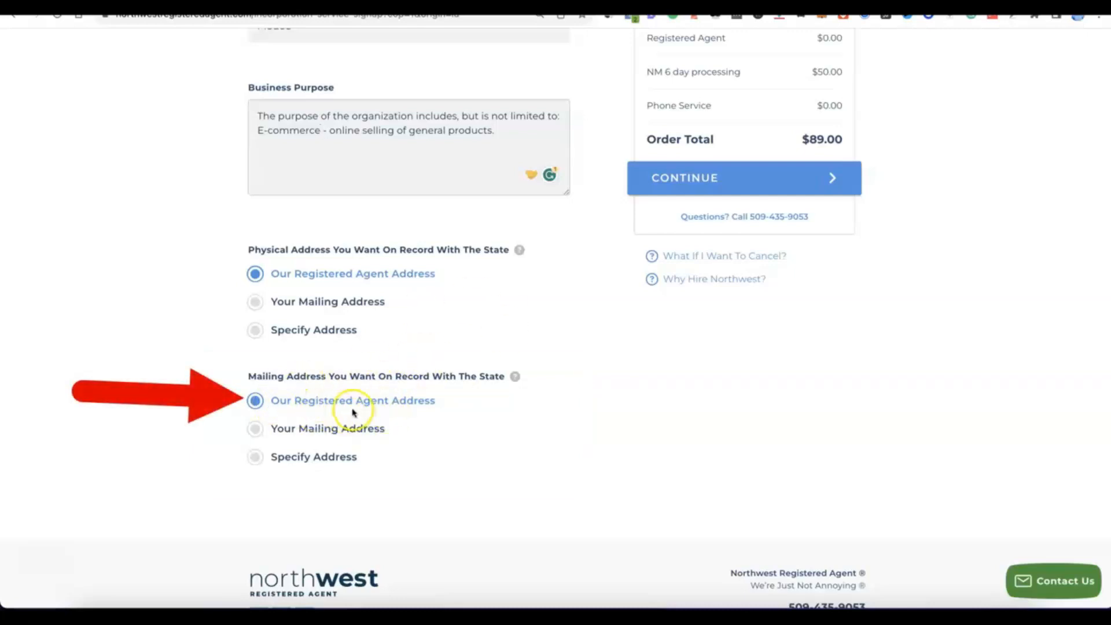
{"action": "scroll", "coordinate": [436, 405], "scroll_direction": "up", "scroll_amount": 5}
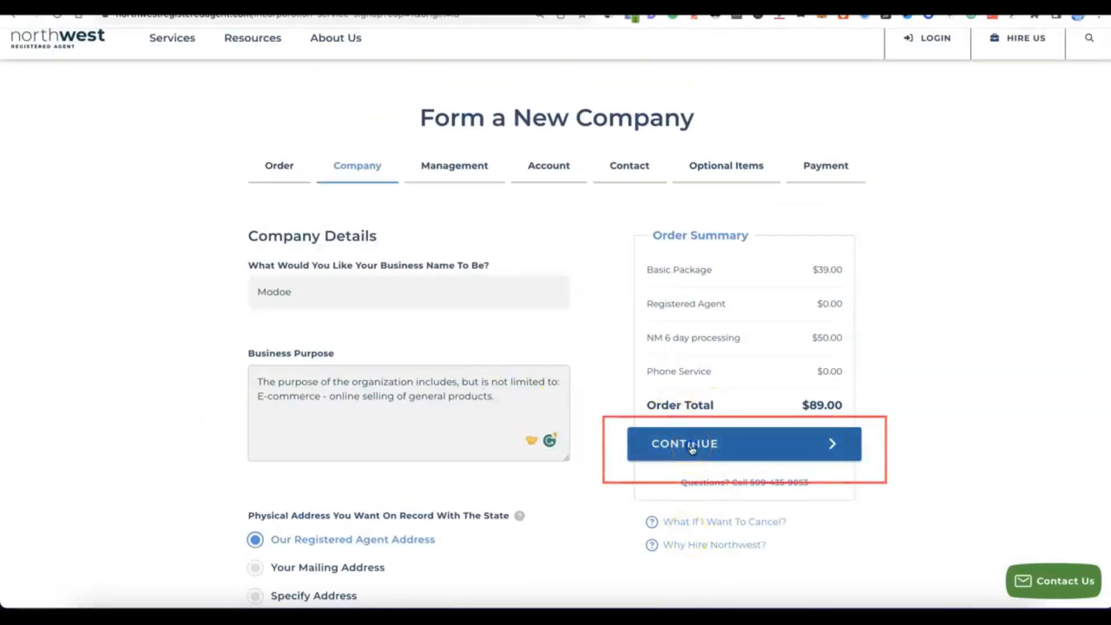
{"action": "left_click", "coordinate": [692, 447]}
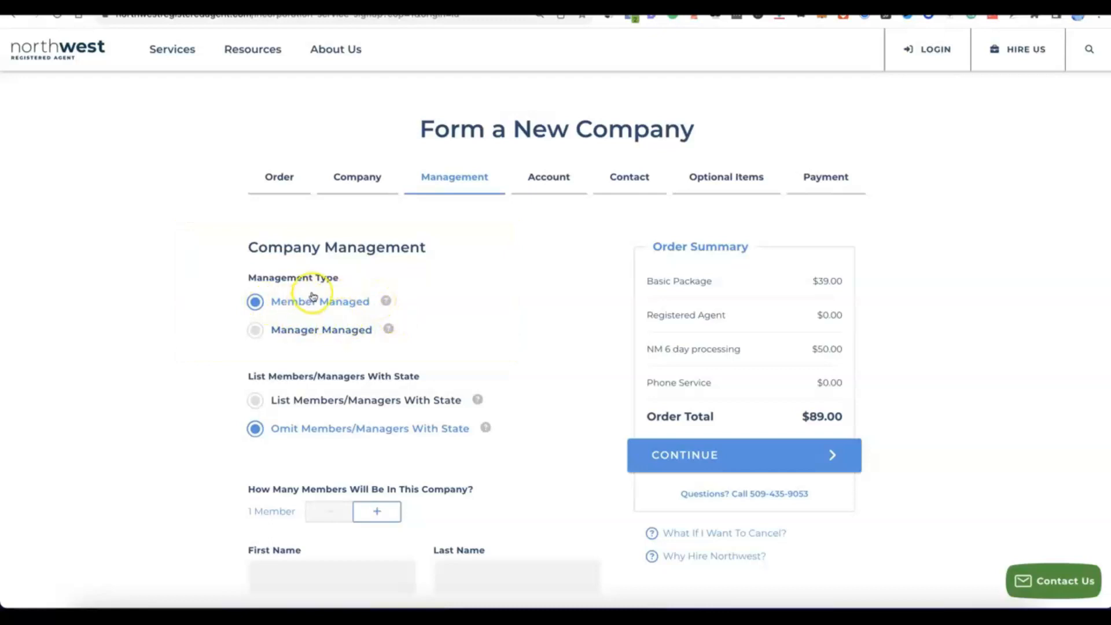
- Complete the management details with two members, entering each member's first and last name, and continue to account setup
{"action": "scroll", "coordinate": [313, 293], "scroll_direction": "down", "scroll_amount": 3}
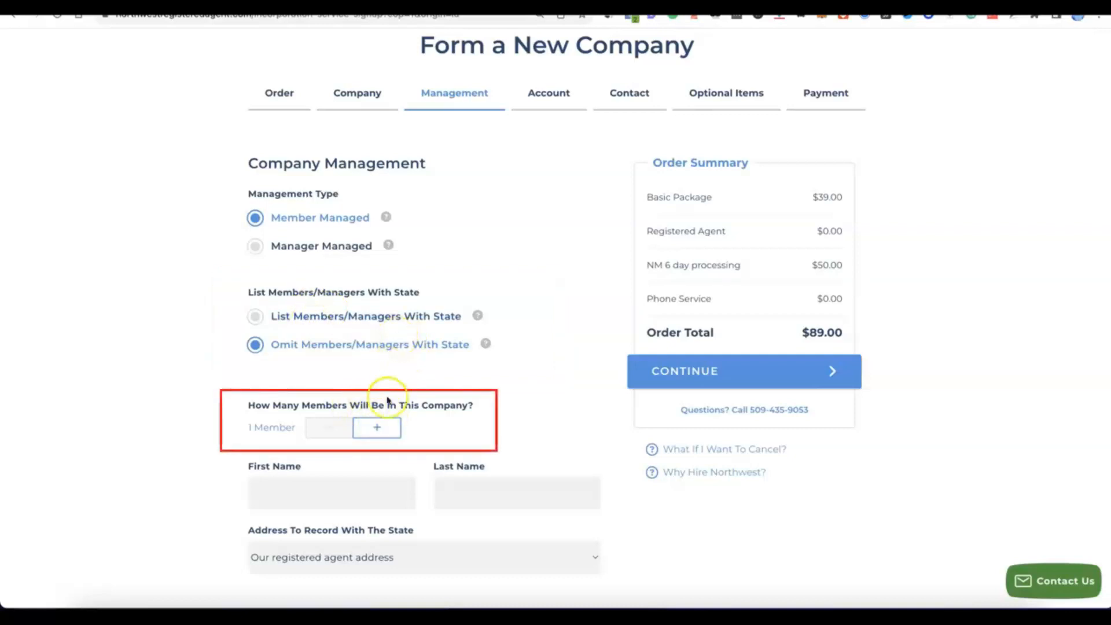
{"action": "left_click", "coordinate": [382, 429]}
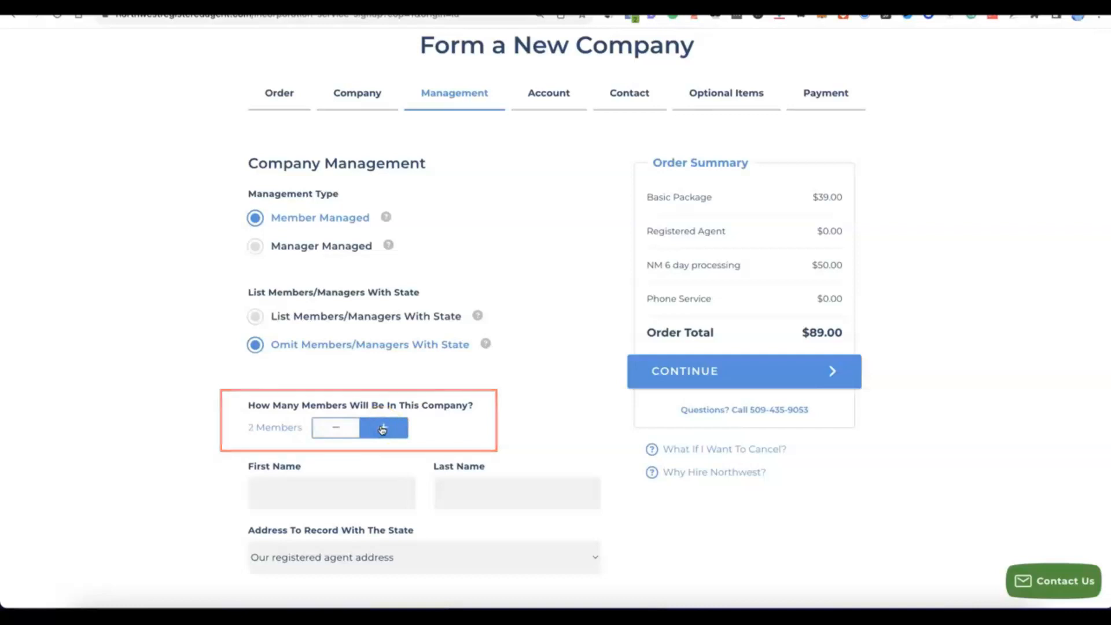
{"action": "scroll", "coordinate": [382, 429], "scroll_direction": "down", "scroll_amount": 3}
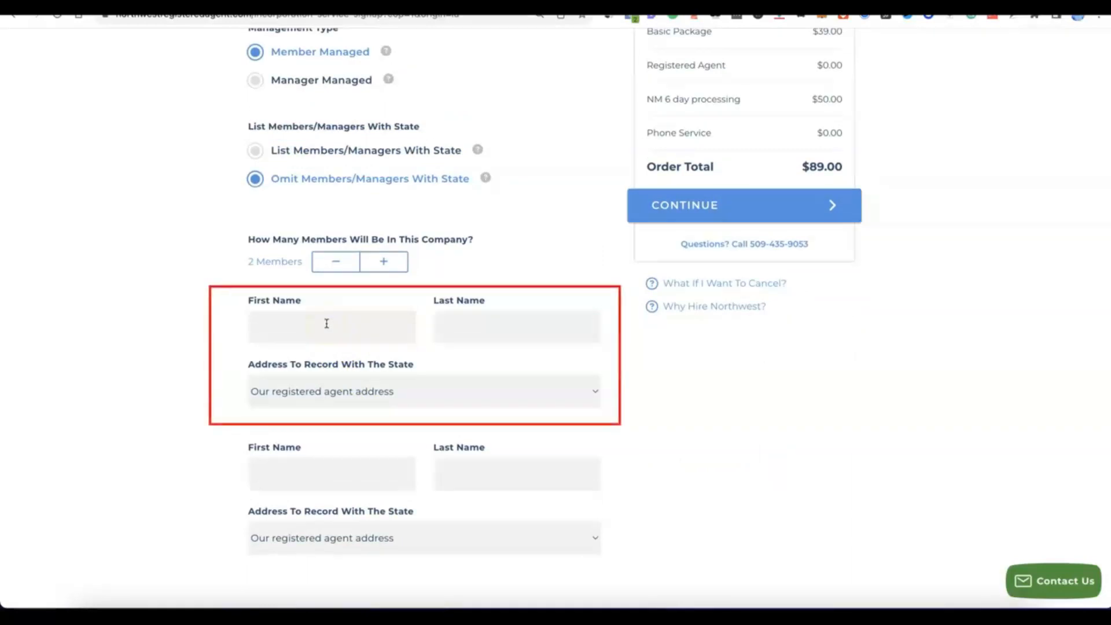
{"action": "left_click", "coordinate": [540, 327]}
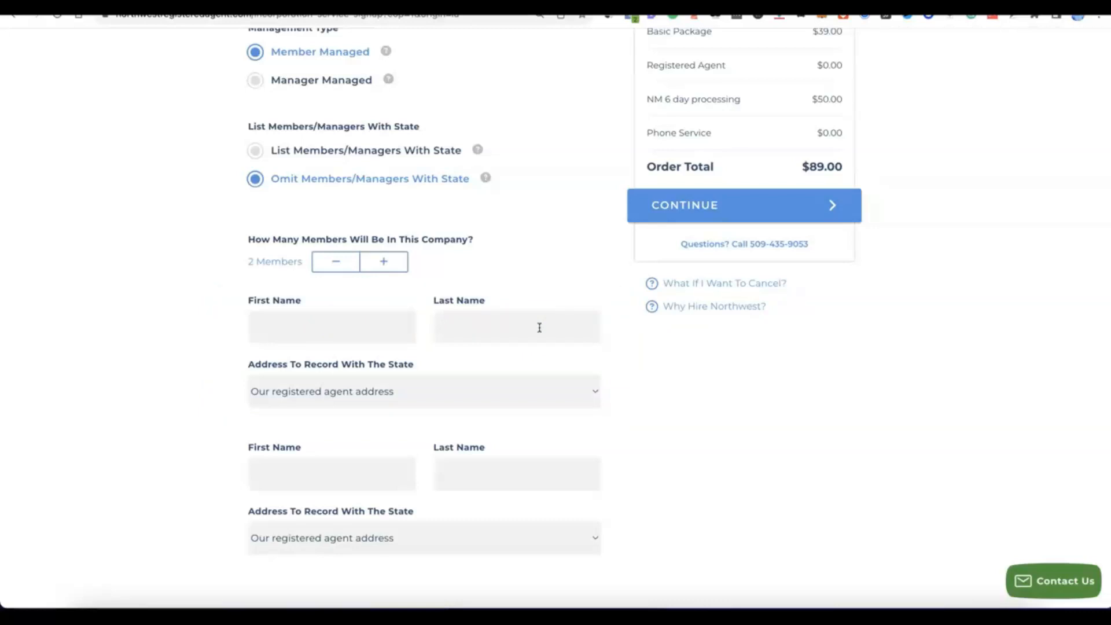
{"action": "left_click", "coordinate": [700, 324]}
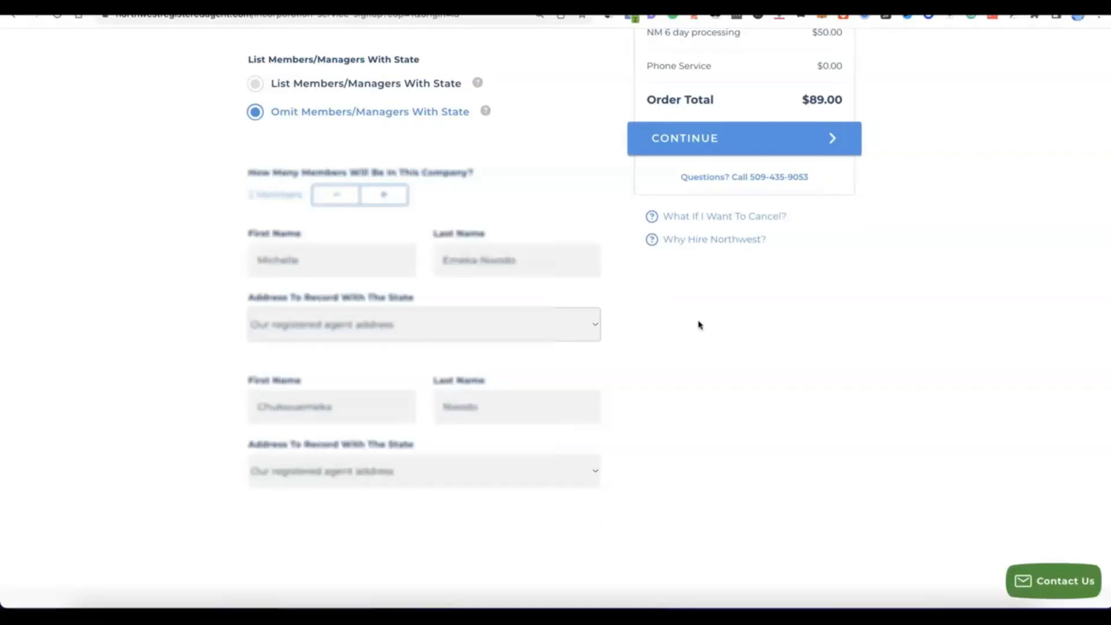
{"action": "left_click", "coordinate": [657, 323]}
{"action": "scroll", "coordinate": [657, 335], "scroll_direction": "up", "scroll_amount": 3}
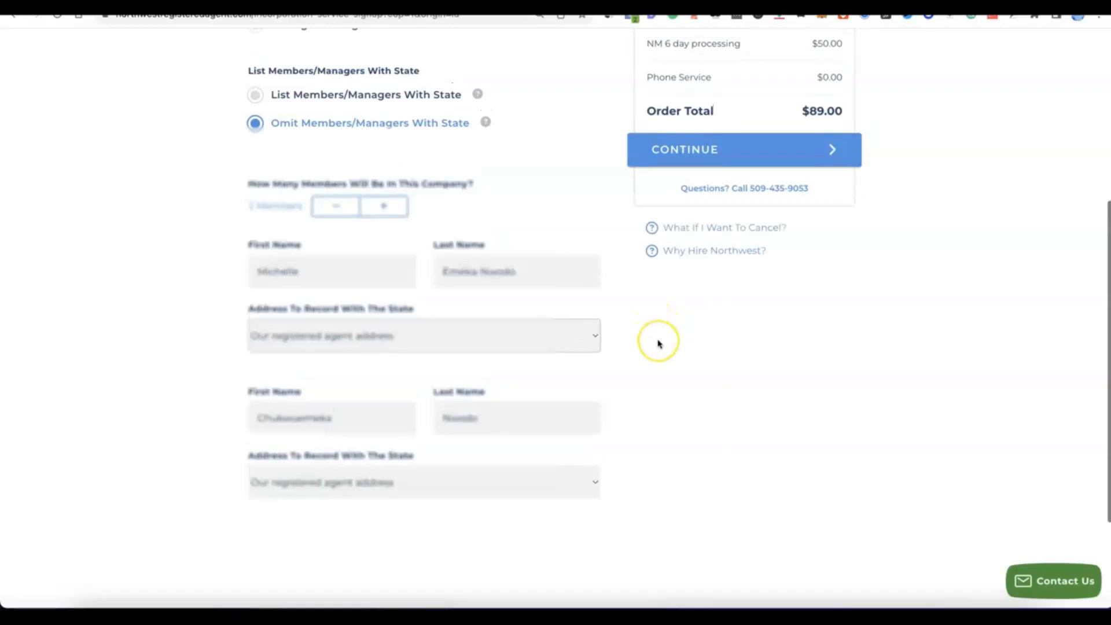
{"action": "left_click", "coordinate": [730, 398]}
{"action": "scroll", "coordinate": [701, 215], "scroll_direction": "up", "scroll_amount": 1}
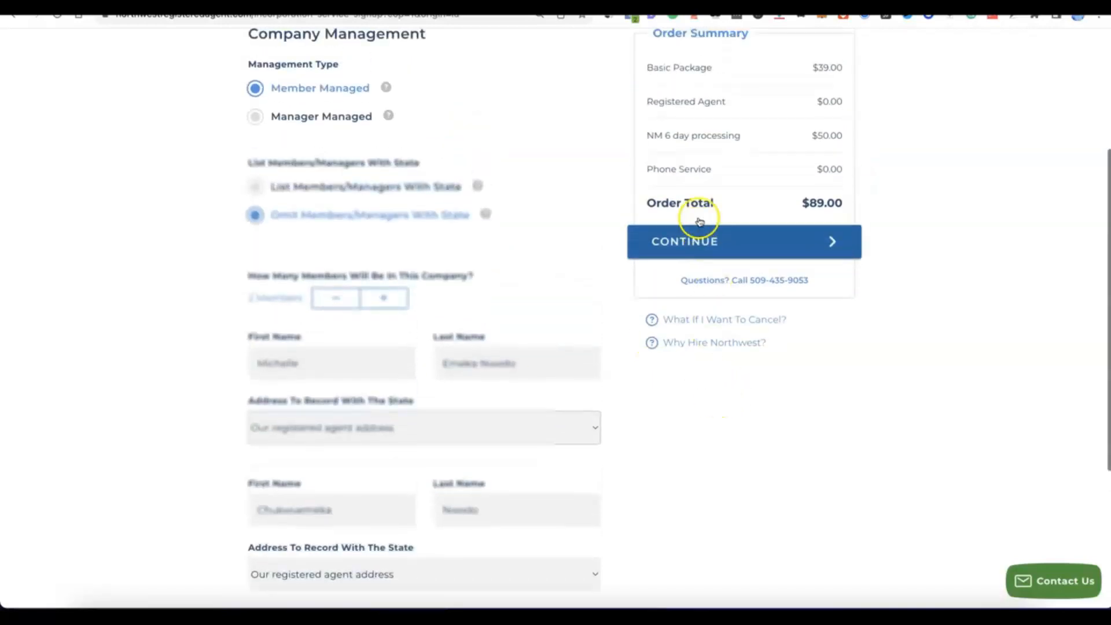
{"action": "left_click", "coordinate": [695, 240]}
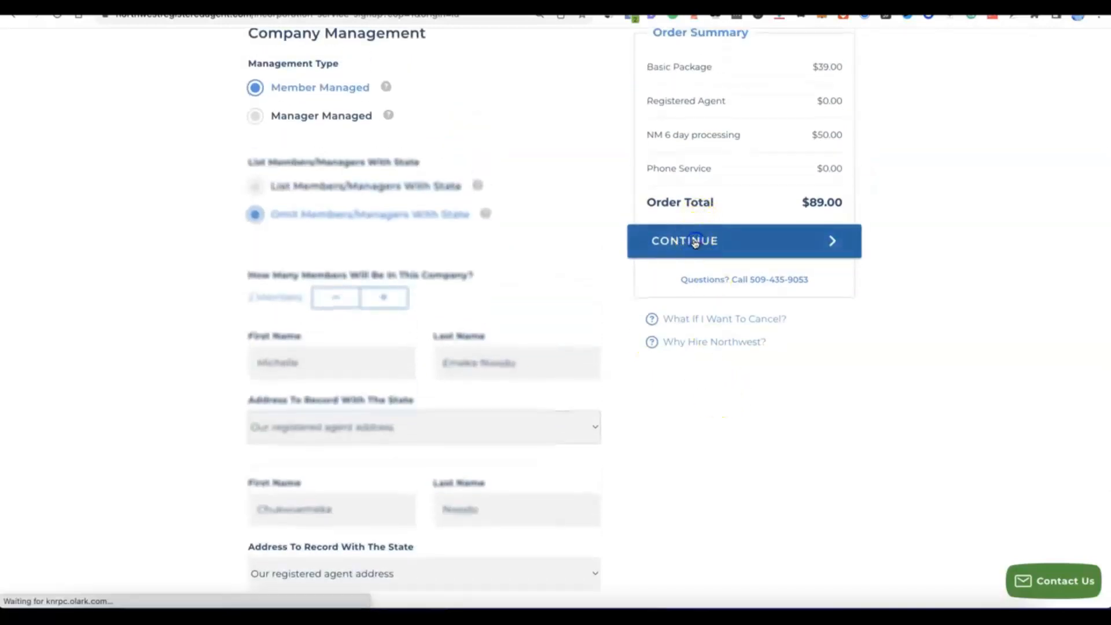
{"action": "left_click", "coordinate": [686, 239]}
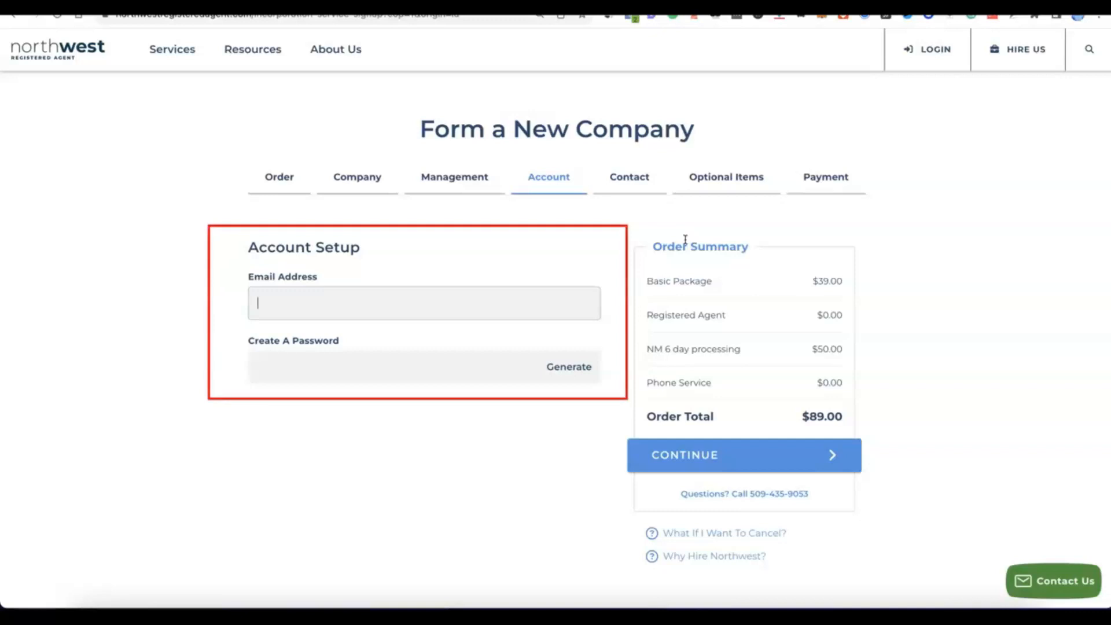
- Set up the account with the email address and a generated password, and continue to the contact details
{"action": "left_click", "coordinate": [666, 236]}
{"action": "left_click", "coordinate": [378, 293]}
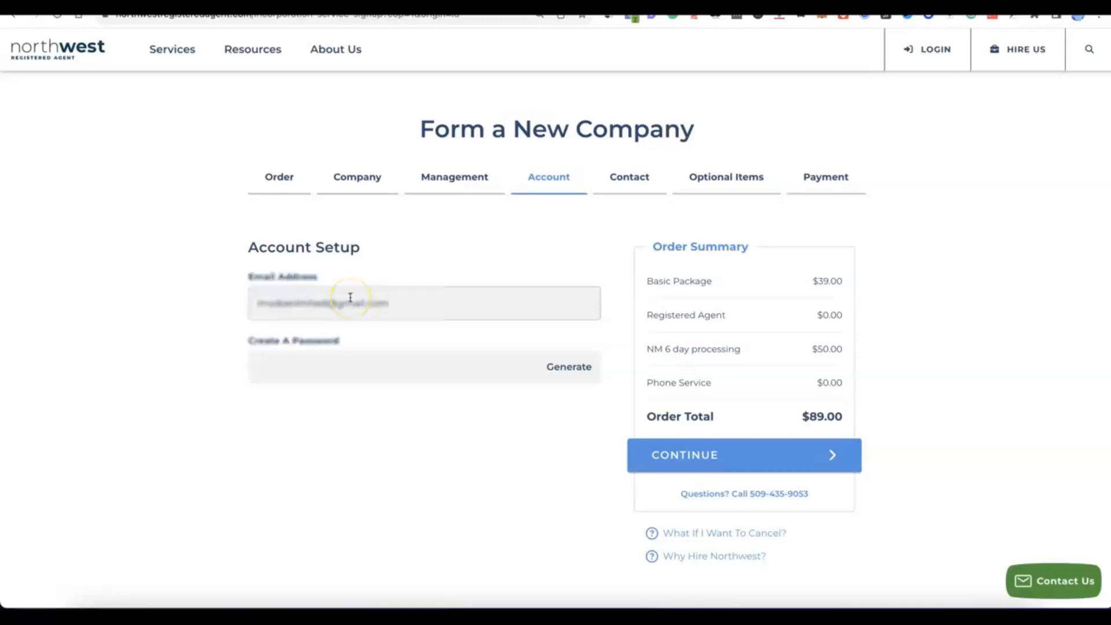
{"action": "left_click", "coordinate": [357, 365]}
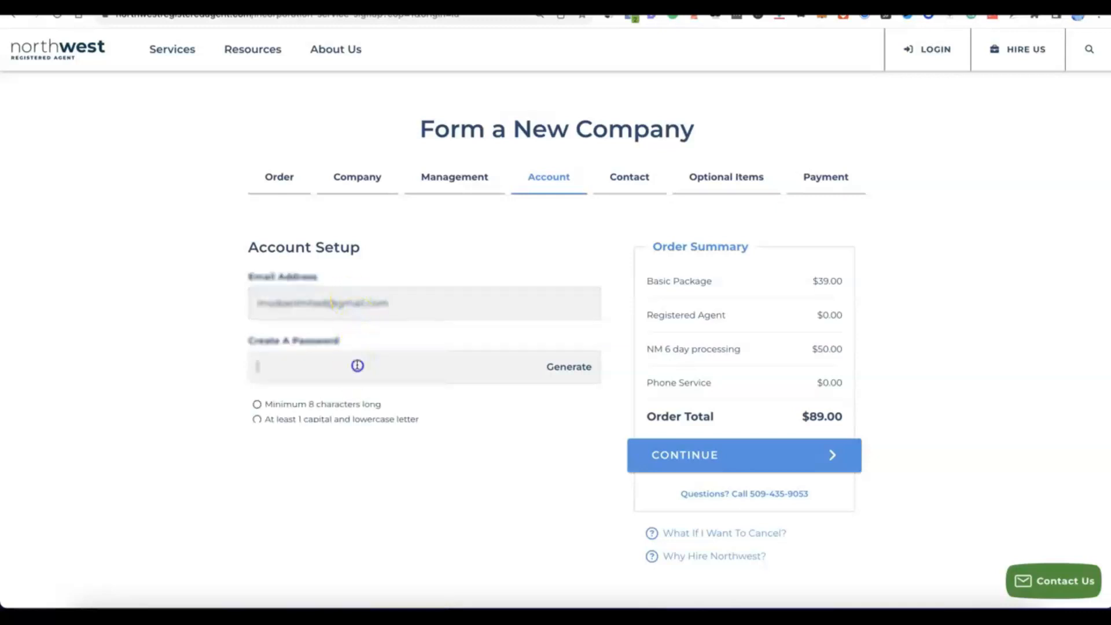
{"action": "left_click", "coordinate": [570, 367]}
{"action": "left_click", "coordinate": [402, 417]}
{"action": "scroll", "coordinate": [402, 417], "scroll_direction": "down", "scroll_amount": 1}
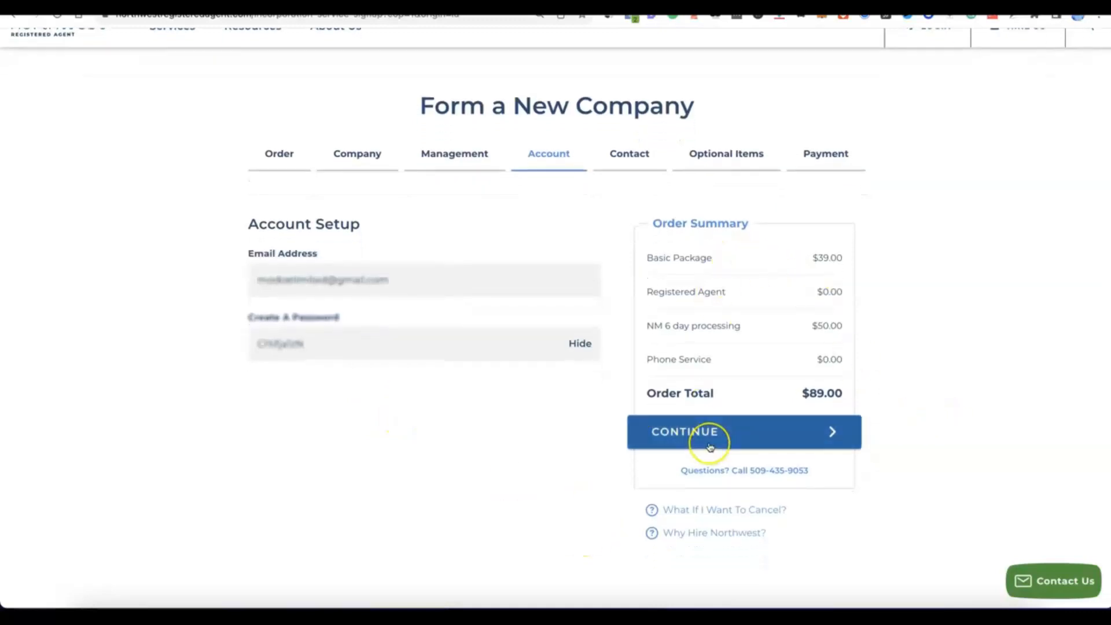
{"action": "left_click", "coordinate": [728, 435]}
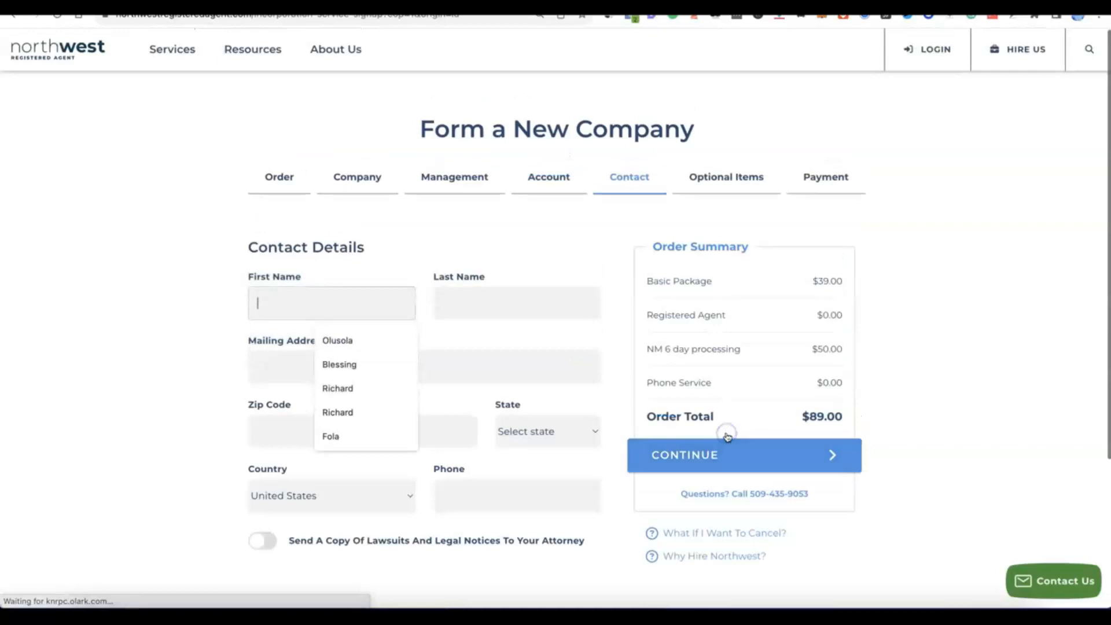
- Fill in the contact's name, mailing address, country and phone number, and continue to the optional items
{"action": "left_click", "coordinate": [176, 270]}
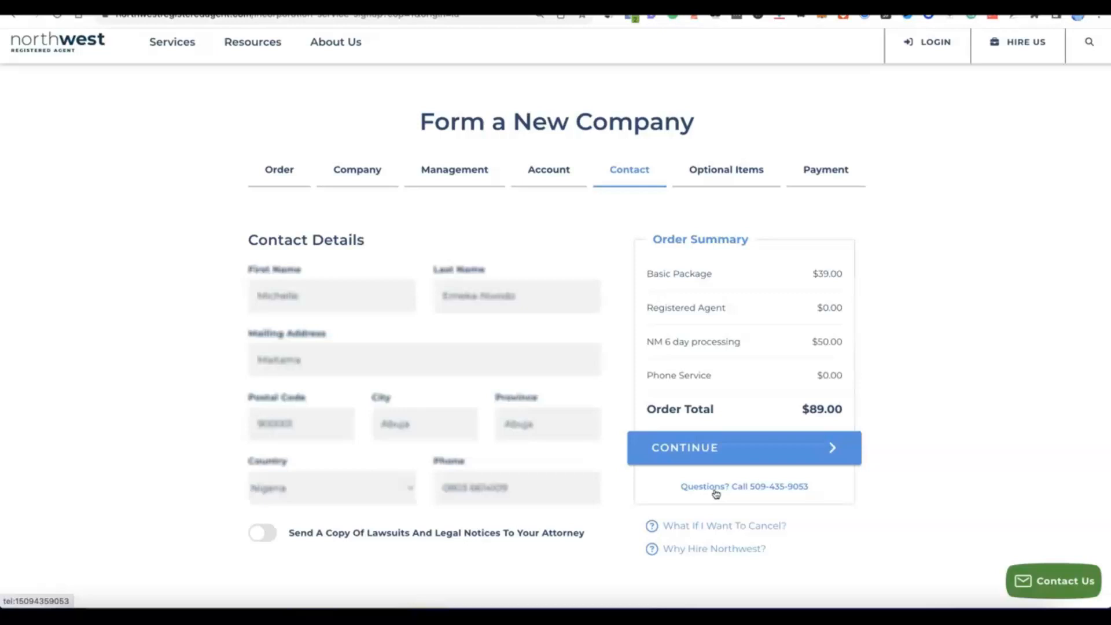
{"action": "left_click", "coordinate": [690, 458]}
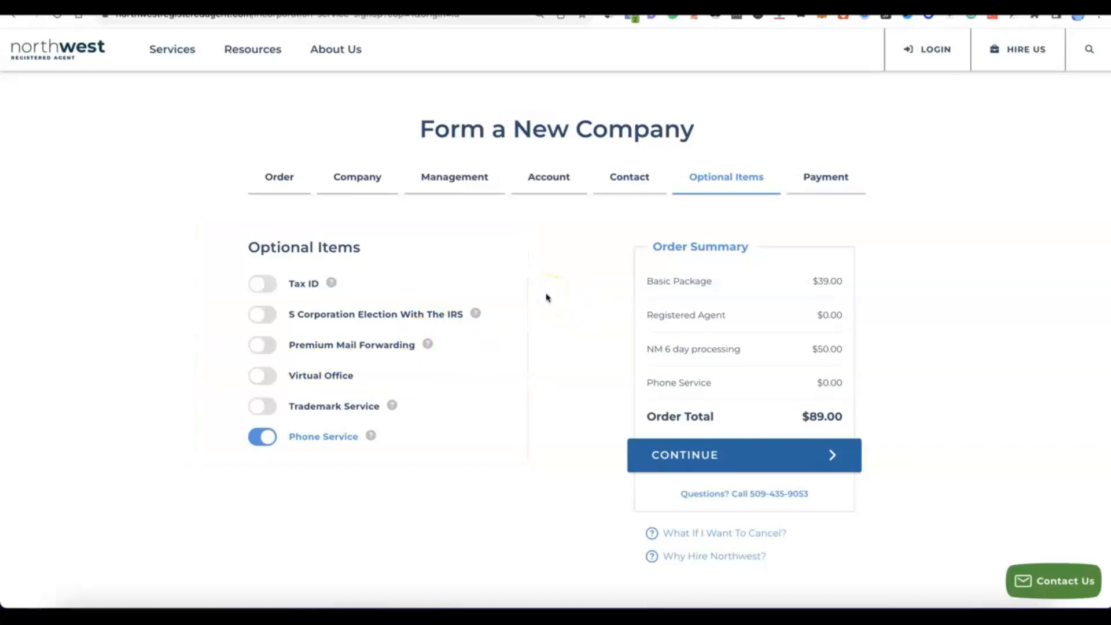
- Turn off the Phone Service optional item
{"action": "left_click", "coordinate": [269, 441]}
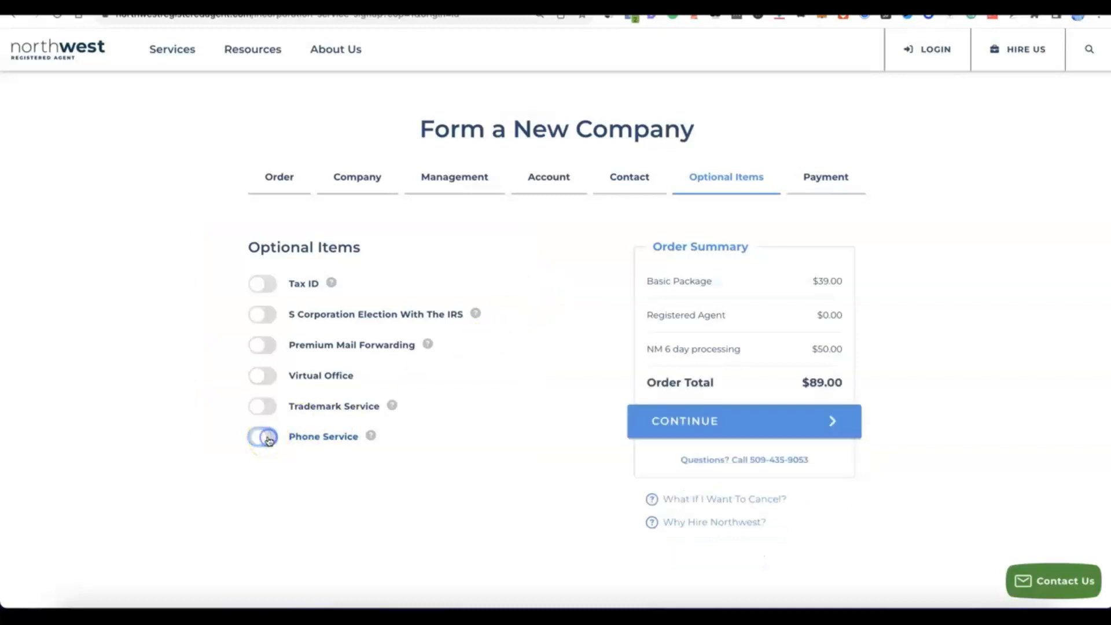
{"action": "left_click", "coordinate": [261, 438]}
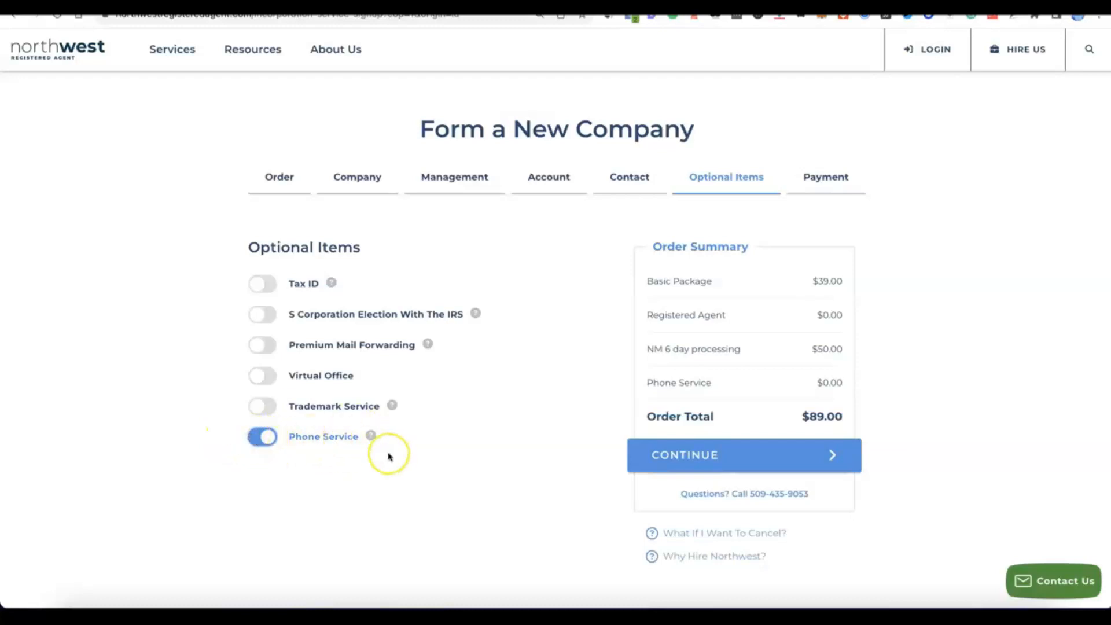
{"action": "left_click", "coordinate": [267, 439]}
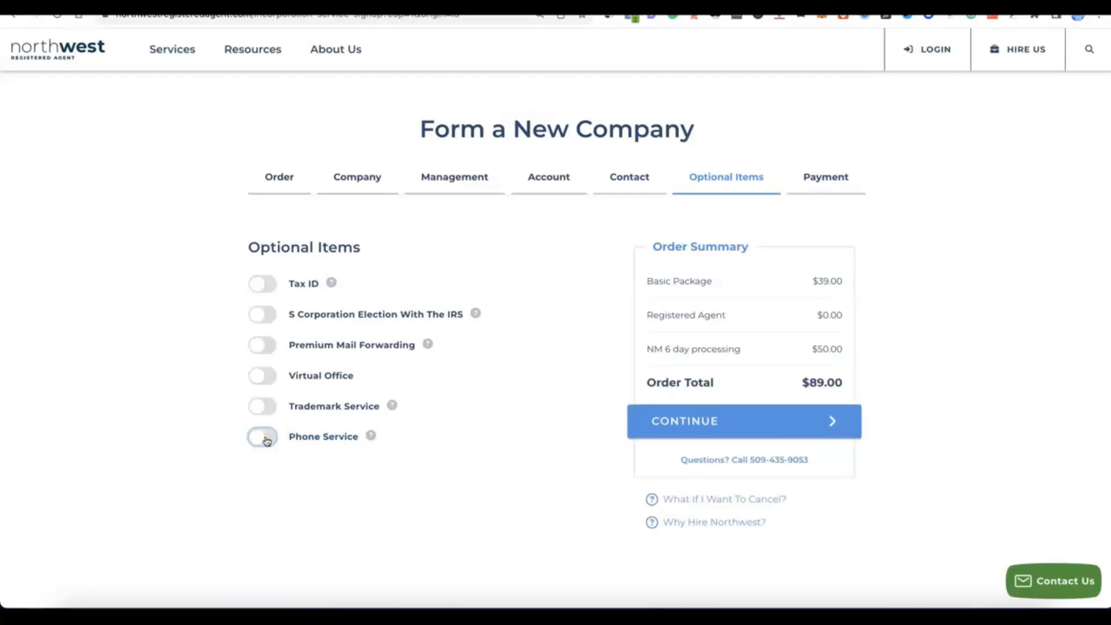
- Add the Tax ID item with the Do NOT Have Social Security Number option and continue to payment
{"action": "left_click", "coordinate": [257, 284]}
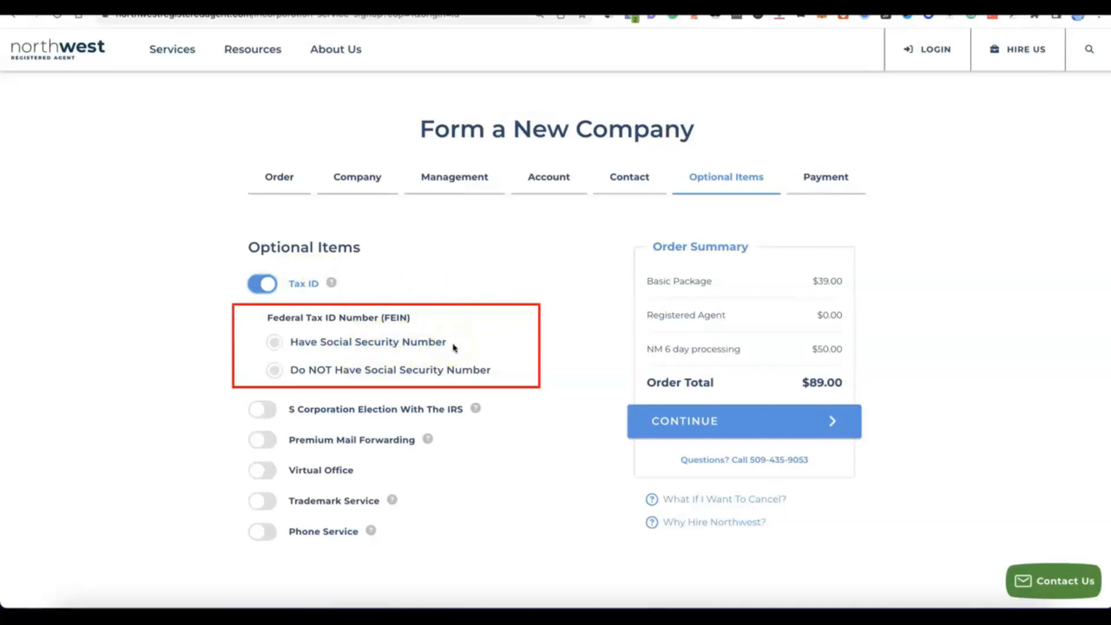
{"action": "left_click", "coordinate": [276, 342]}
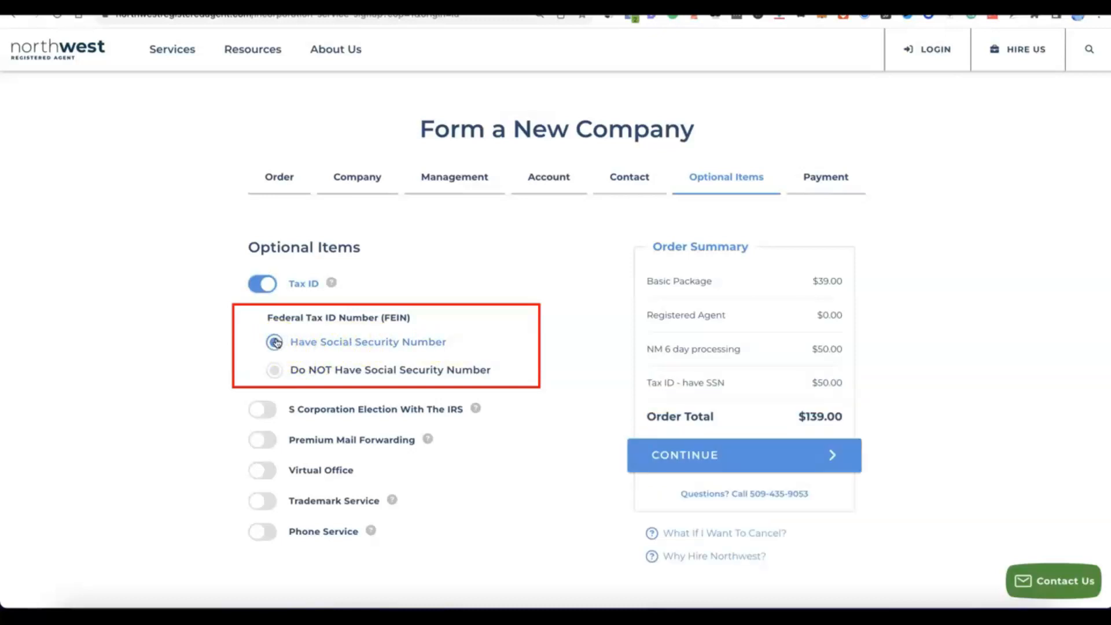
{"action": "left_click", "coordinate": [271, 371]}
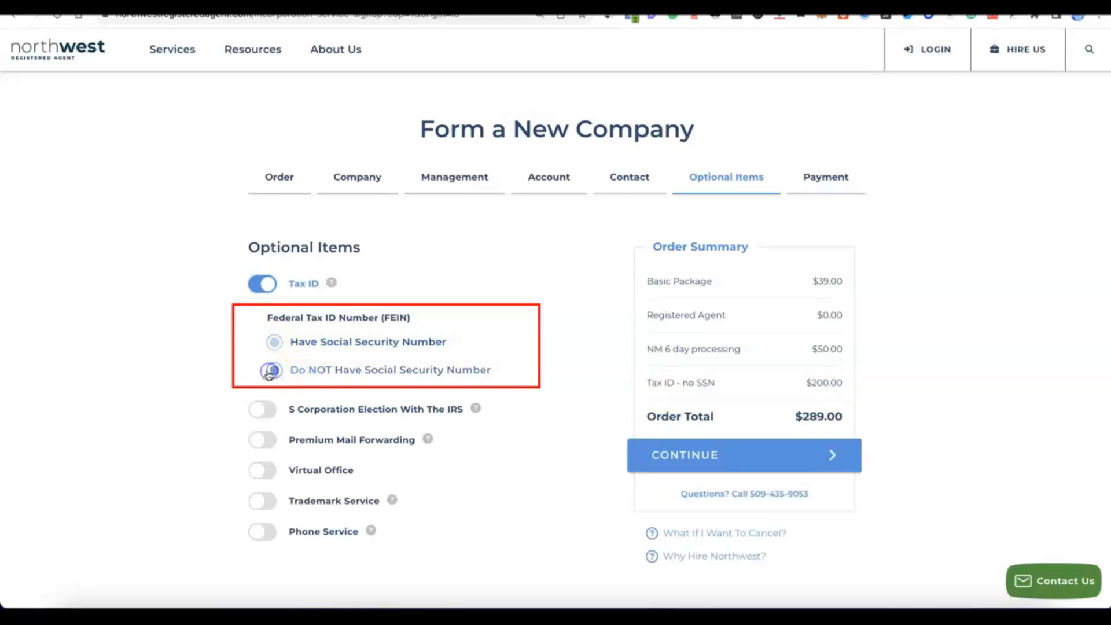
{"action": "left_click", "coordinate": [375, 377]}
{"action": "left_click", "coordinate": [319, 364]}
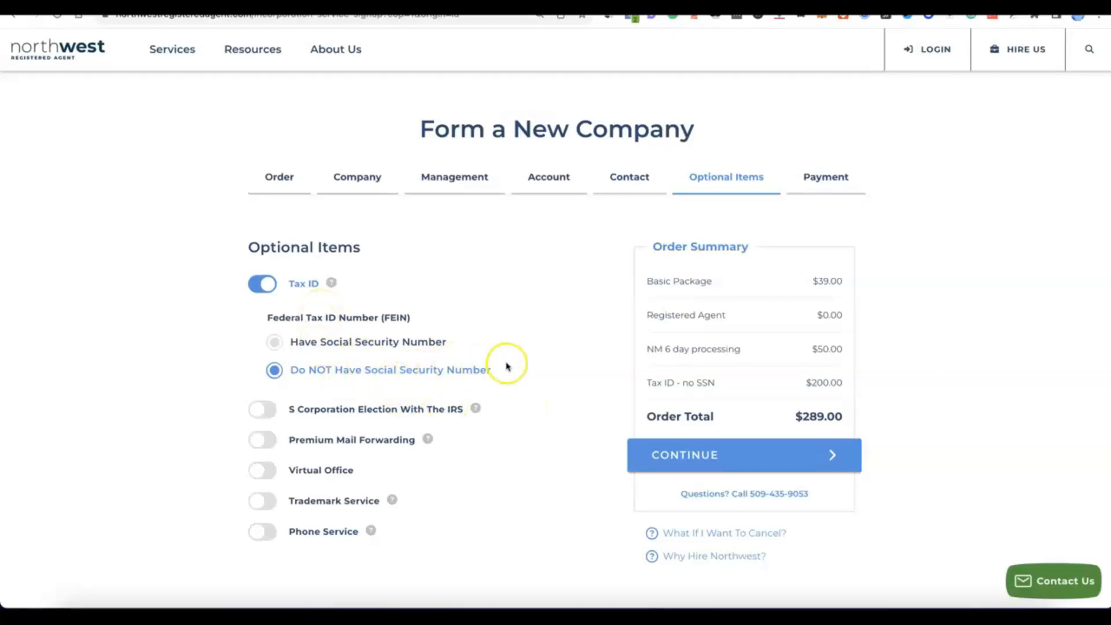
{"action": "scroll", "coordinate": [507, 366], "scroll_direction": "down", "scroll_amount": 2}
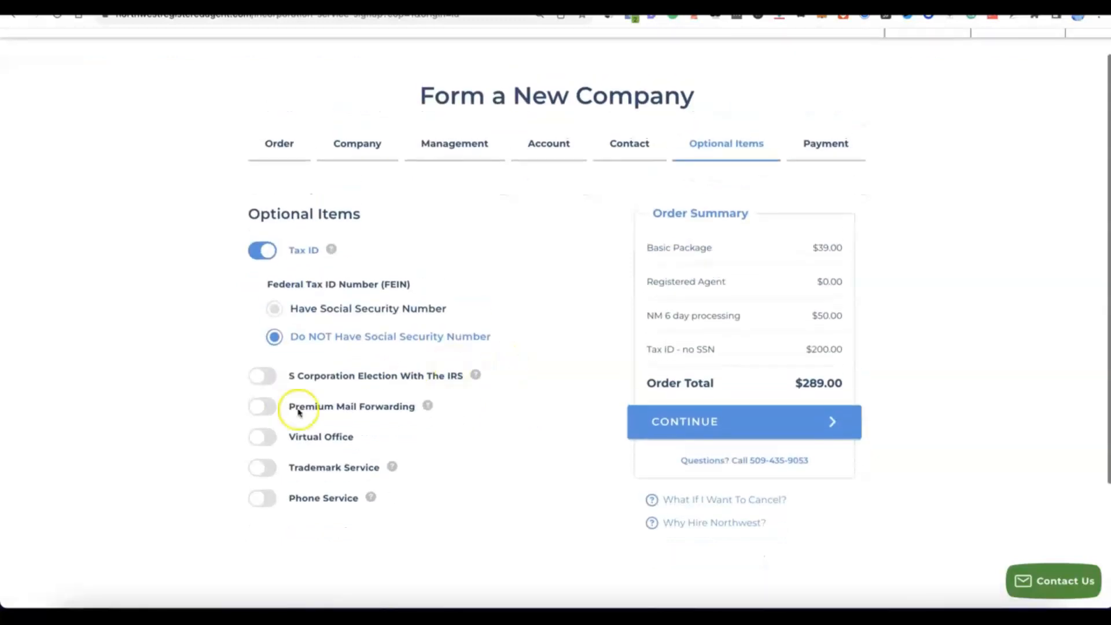
{"action": "left_click", "coordinate": [701, 423]}
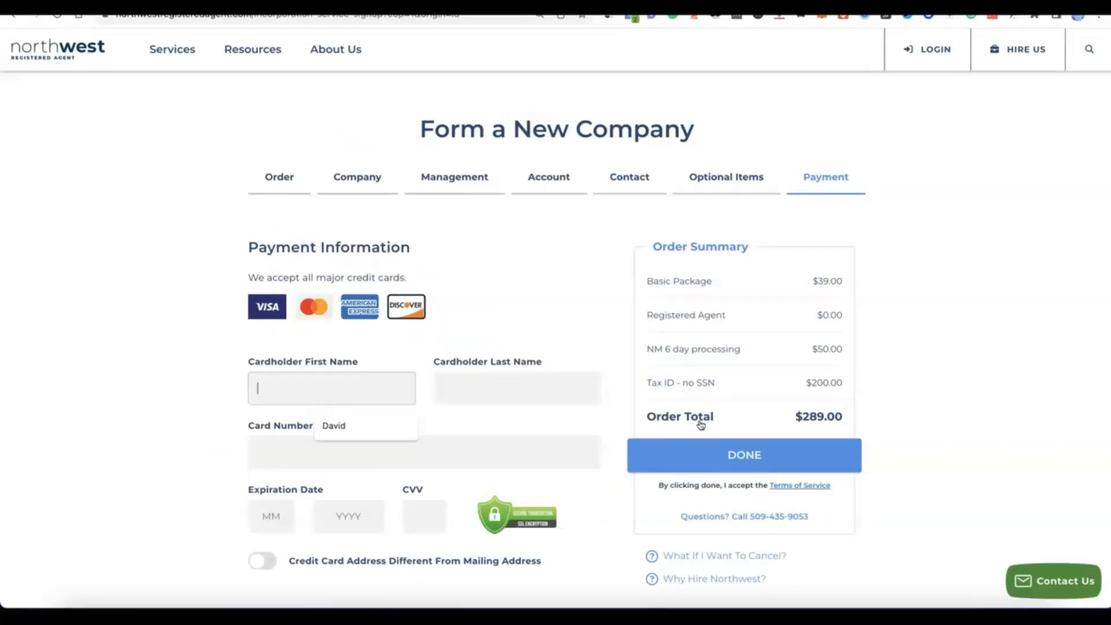
- Fill in the cardholder's name, card number, expiration date and CVV, and place the order
{"action": "scroll", "coordinate": [701, 406], "scroll_direction": "down", "scroll_amount": 2}
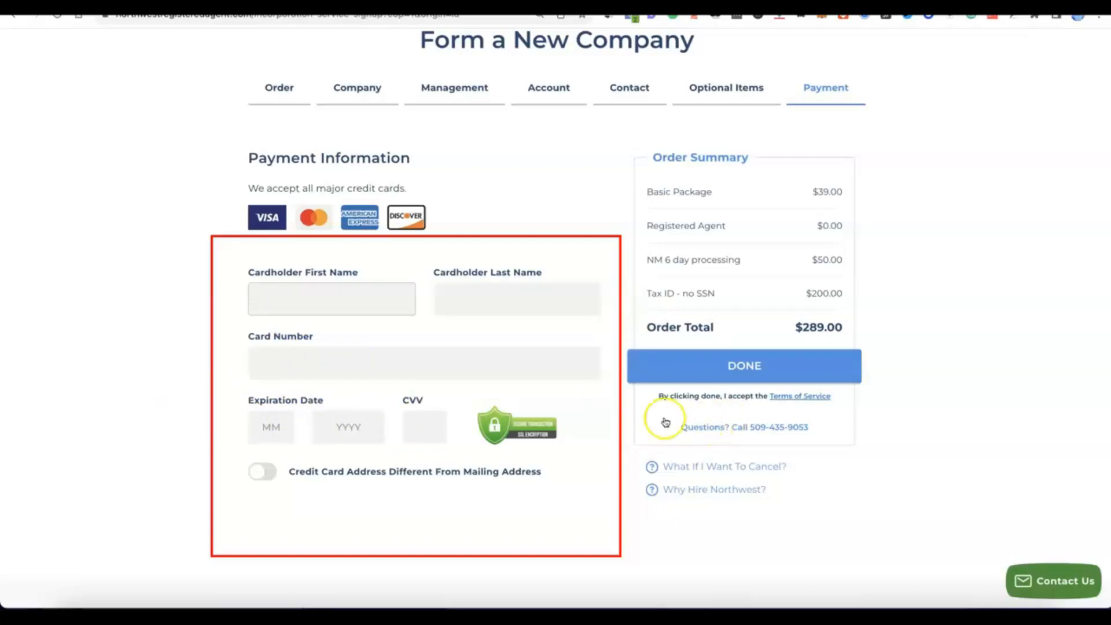
{"action": "left_click", "coordinate": [362, 301]}
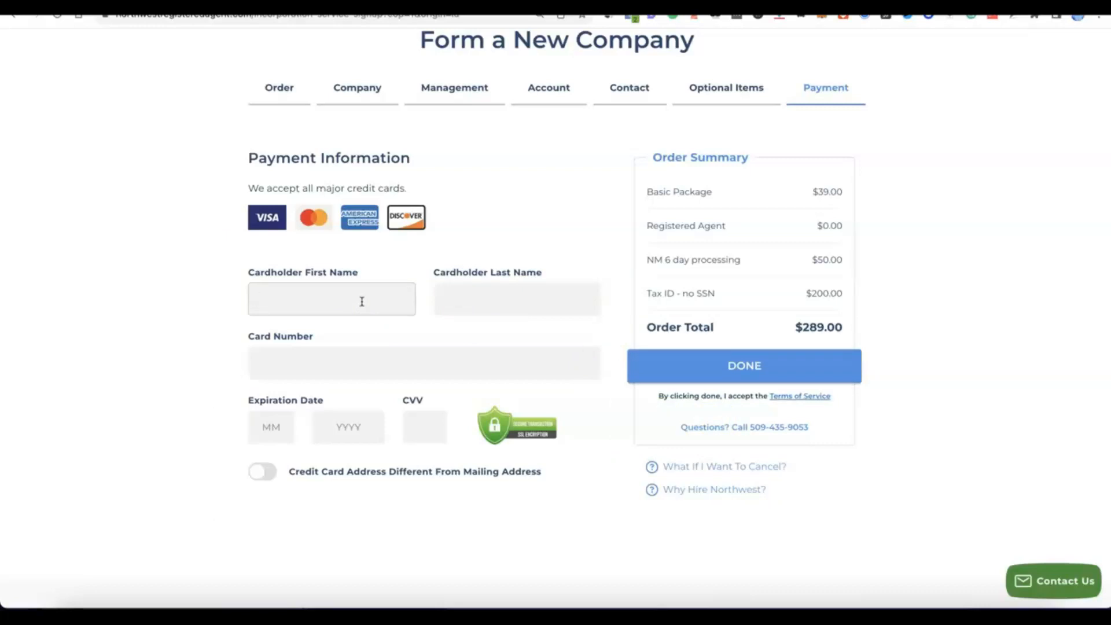
{"action": "left_click", "coordinate": [415, 287]}
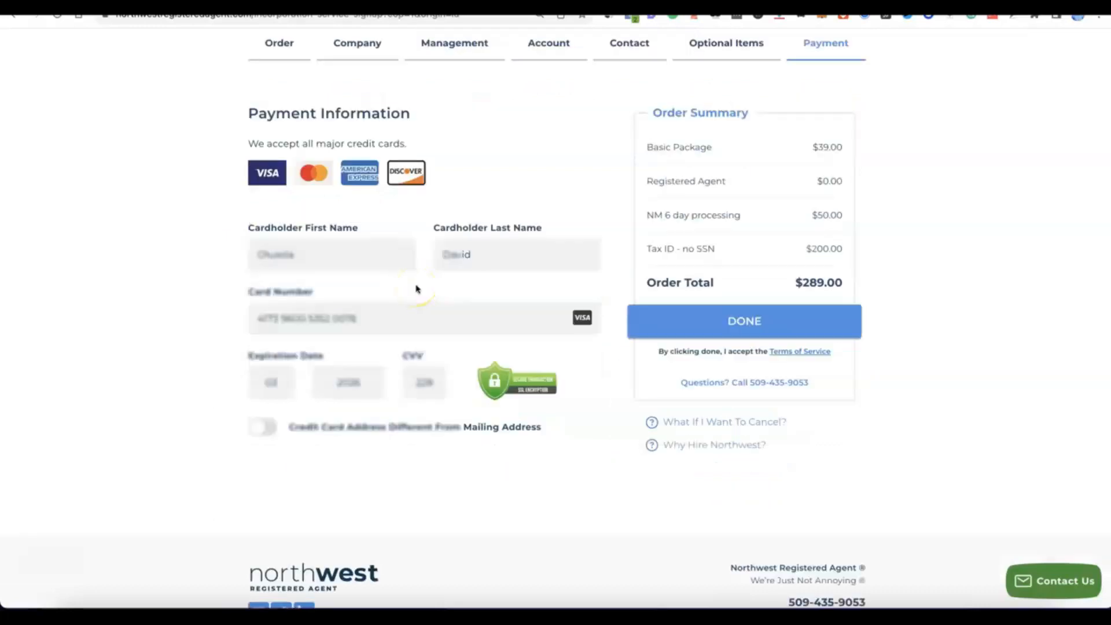
{"action": "left_click", "coordinate": [692, 325]}
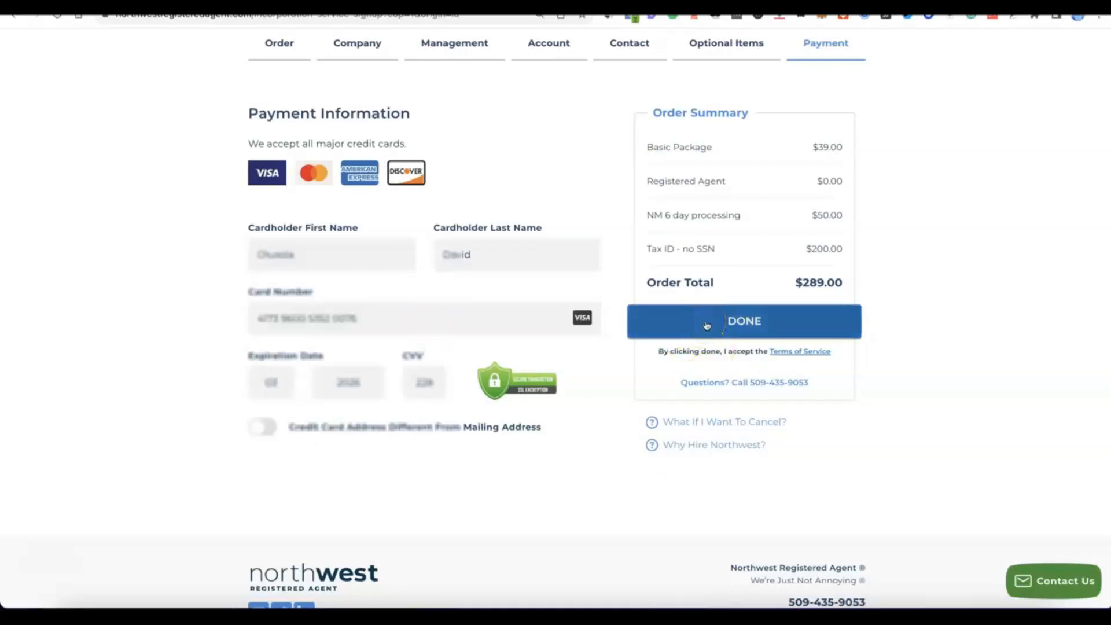
{"action": "left_click", "coordinate": [707, 323]}
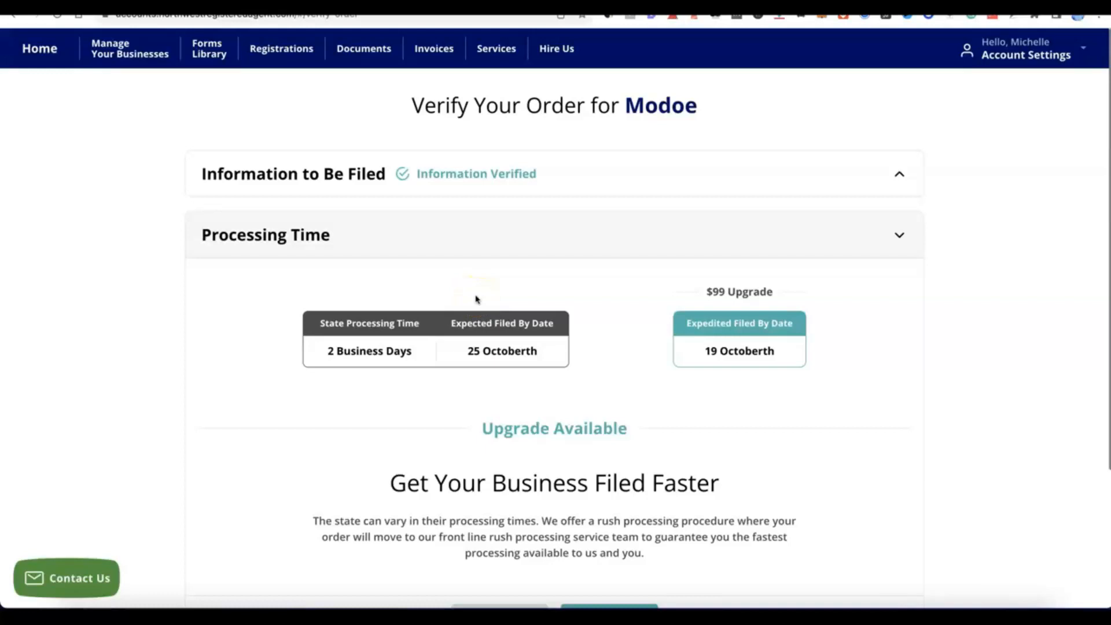
- Verify the Modoe order with the standard processing time and no additional business items, and submit it
{"action": "left_click", "coordinate": [507, 262]}
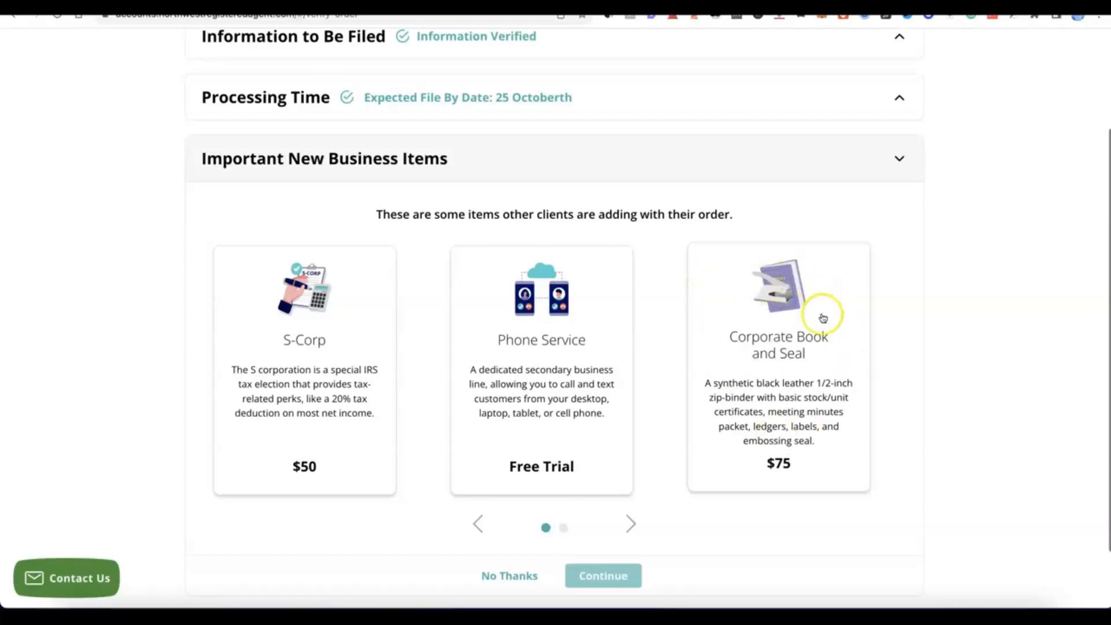
{"action": "scroll", "coordinate": [739, 354], "scroll_direction": "down", "scroll_amount": 3}
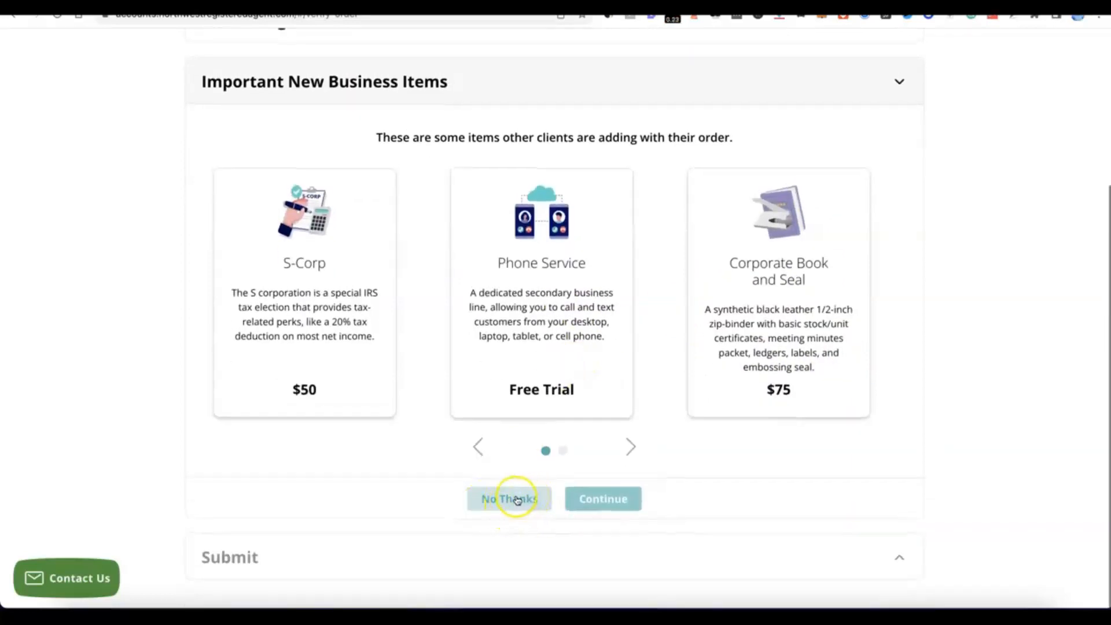
{"action": "left_click", "coordinate": [517, 500]}
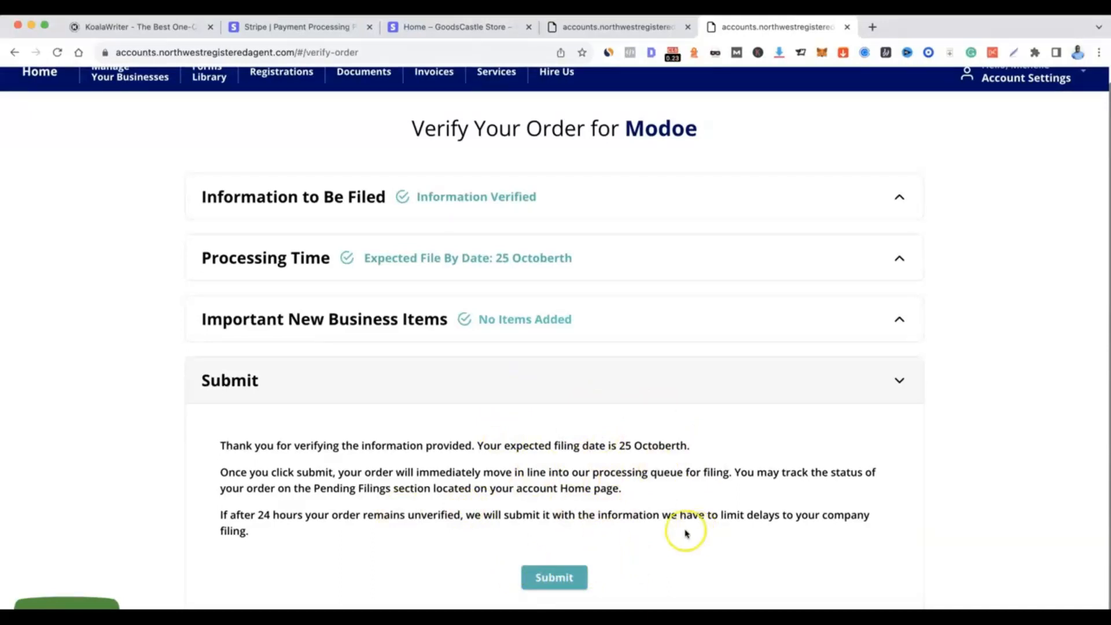
{"action": "left_click", "coordinate": [556, 577]}
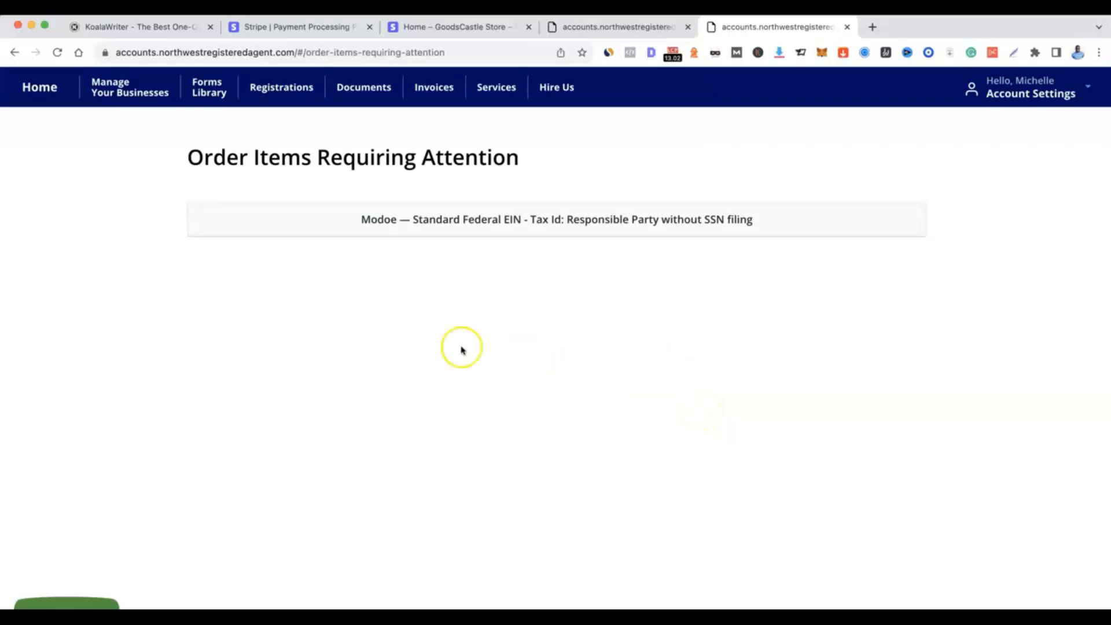
- In Modoe's Federal EIN order item, choose the existing contact as responsible party and fill in the company principal address
{"action": "left_click", "coordinate": [515, 219]}
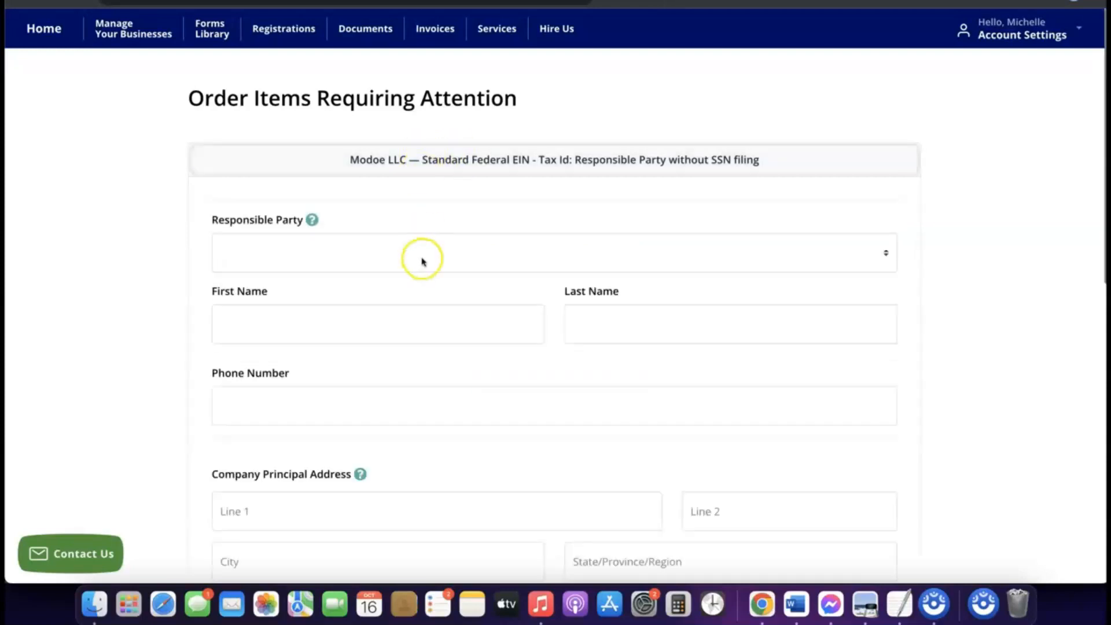
{"action": "scroll", "coordinate": [422, 261], "scroll_direction": "down", "scroll_amount": 3}
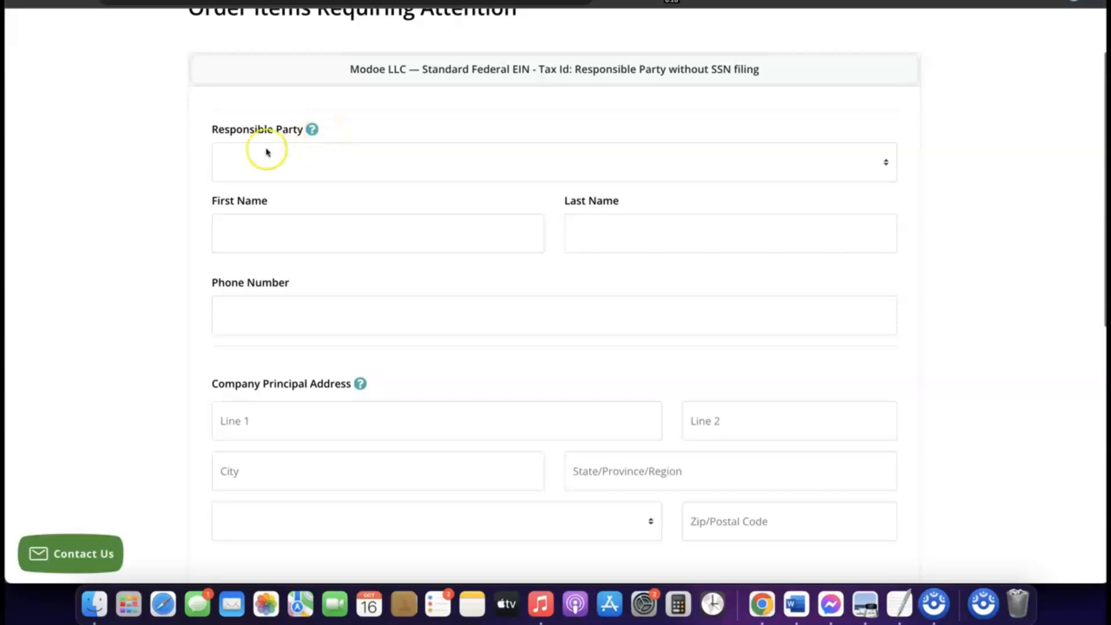
{"action": "left_click", "coordinate": [305, 154]}
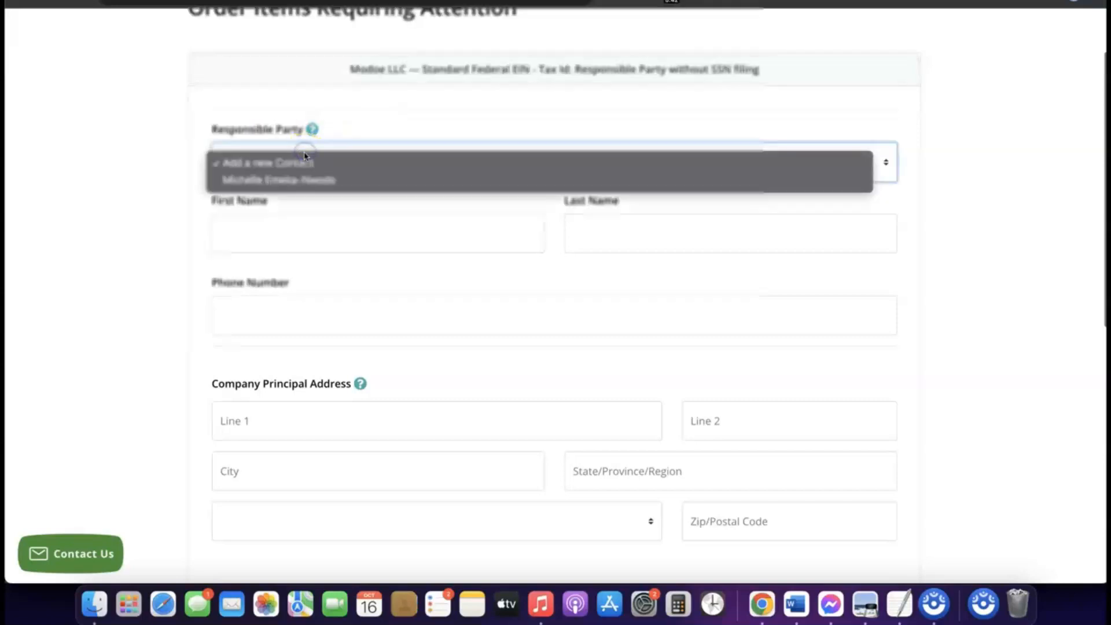
{"action": "left_click", "coordinate": [293, 180]}
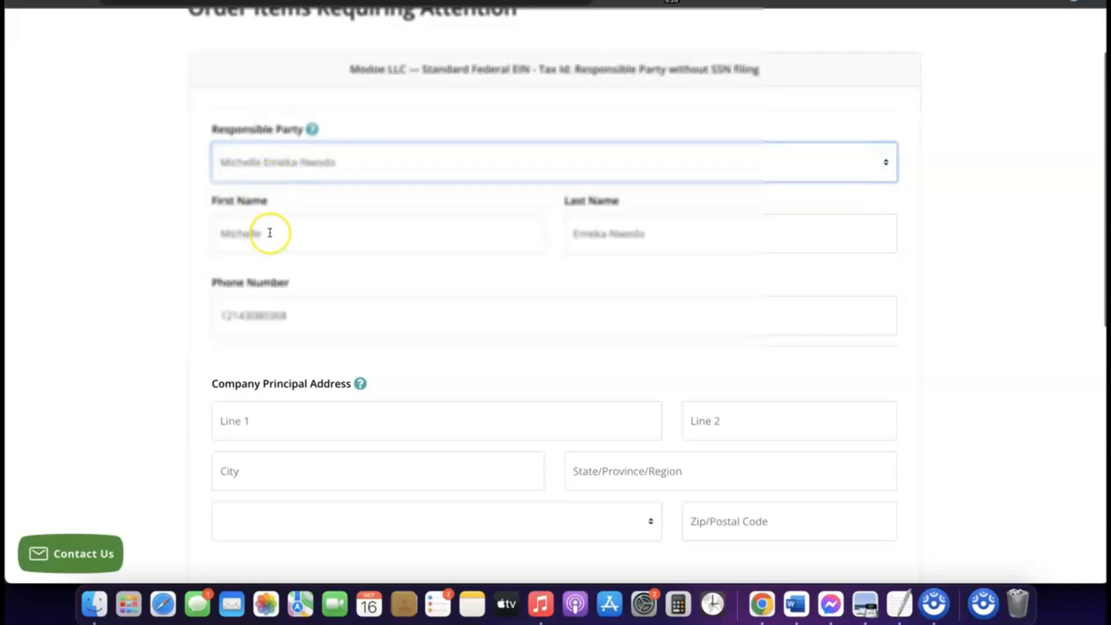
{"action": "scroll", "coordinate": [461, 275], "scroll_direction": "down", "scroll_amount": 5}
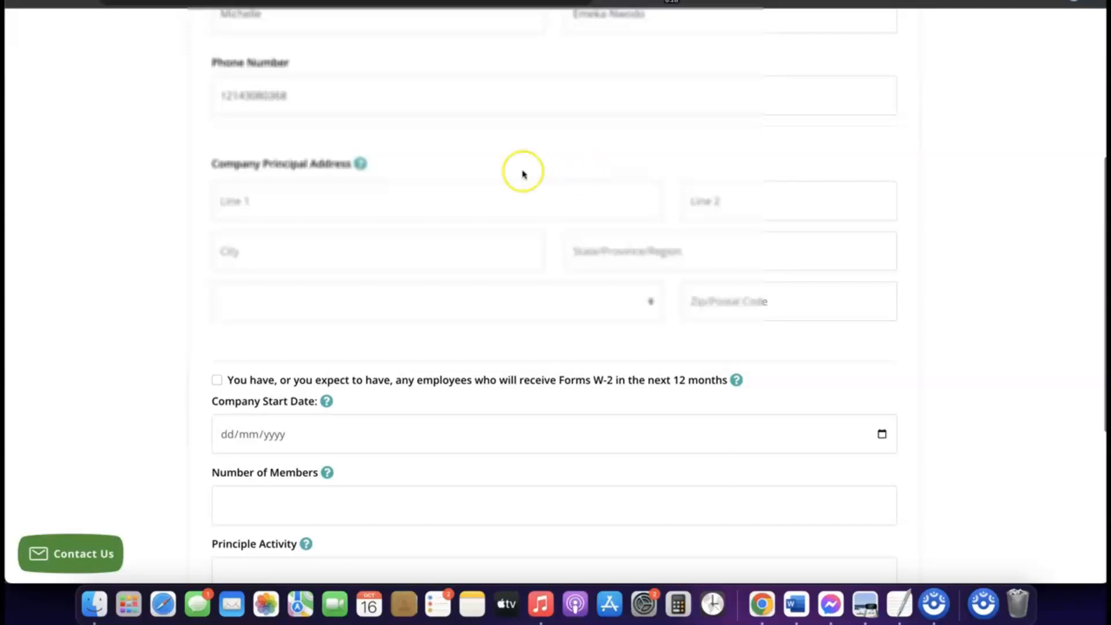
{"action": "scroll", "coordinate": [497, 165], "scroll_direction": "down", "scroll_amount": 2}
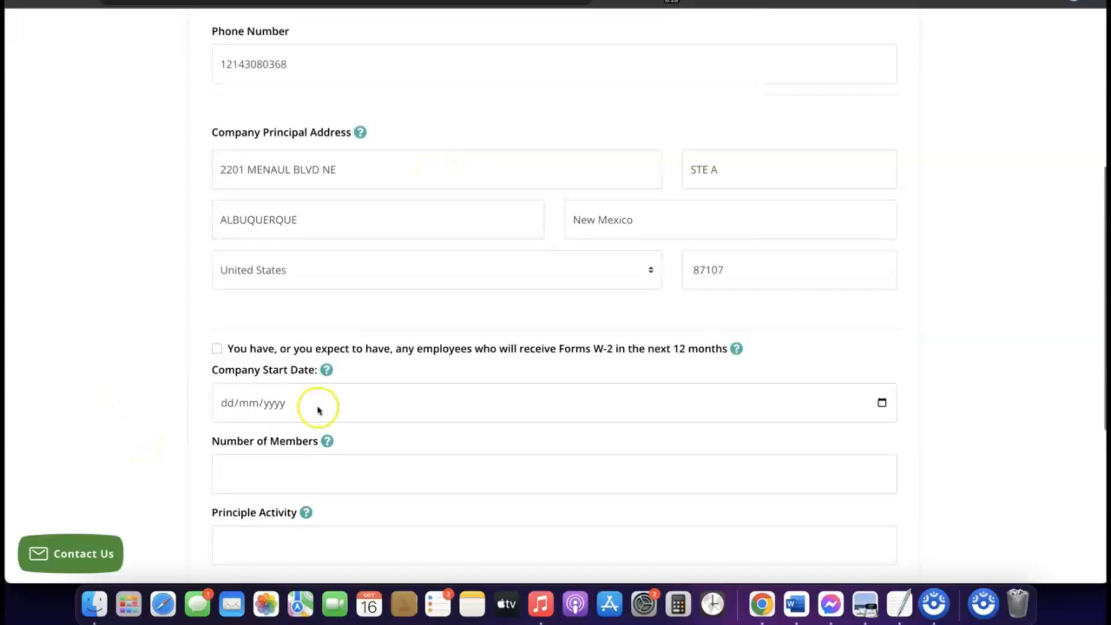
- Set the company start date to 16/01/2024, leaving the W-2 employees option unchecked
{"action": "scroll", "coordinate": [316, 407], "scroll_direction": "down", "scroll_amount": 2}
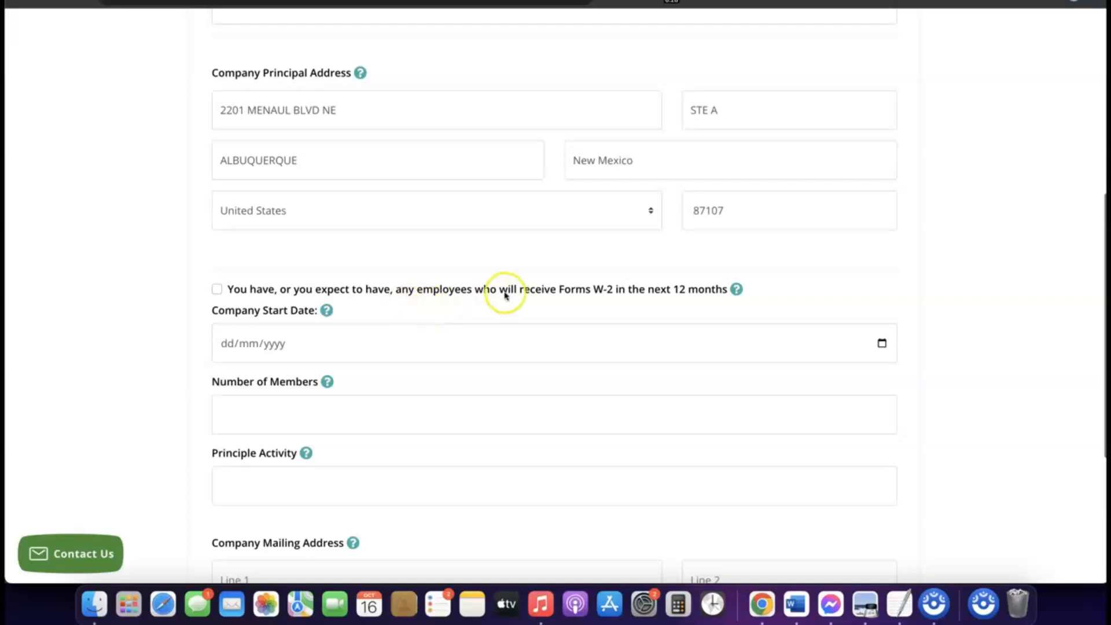
{"action": "scroll", "coordinate": [232, 293], "scroll_direction": "down", "scroll_amount": 1}
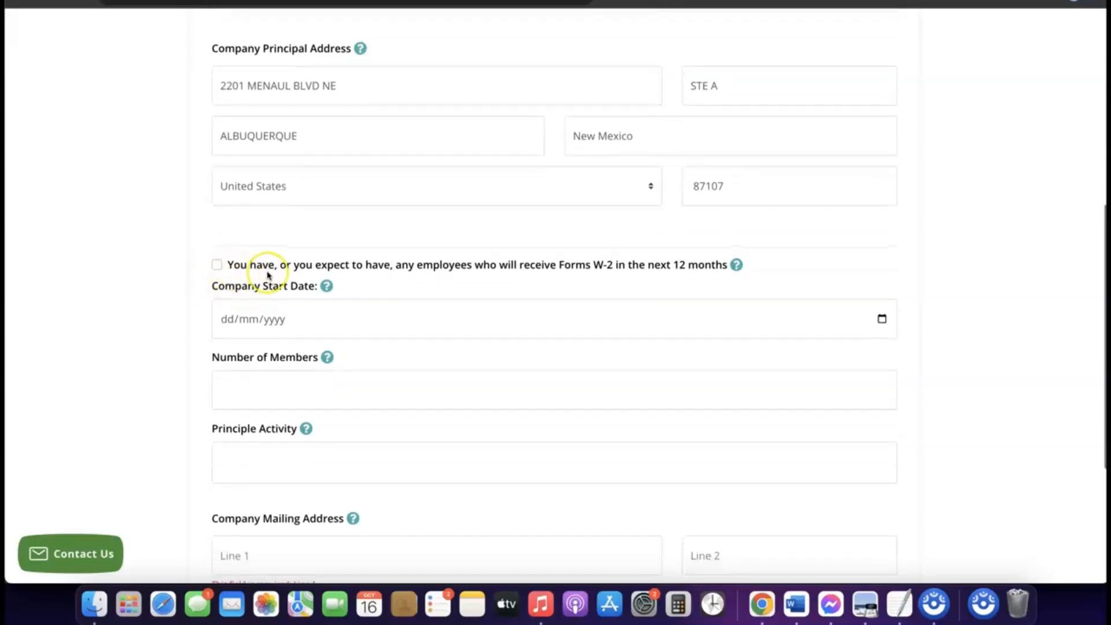
{"action": "scroll", "coordinate": [266, 275], "scroll_direction": "down", "scroll_amount": 2}
{"action": "left_click", "coordinate": [270, 296]}
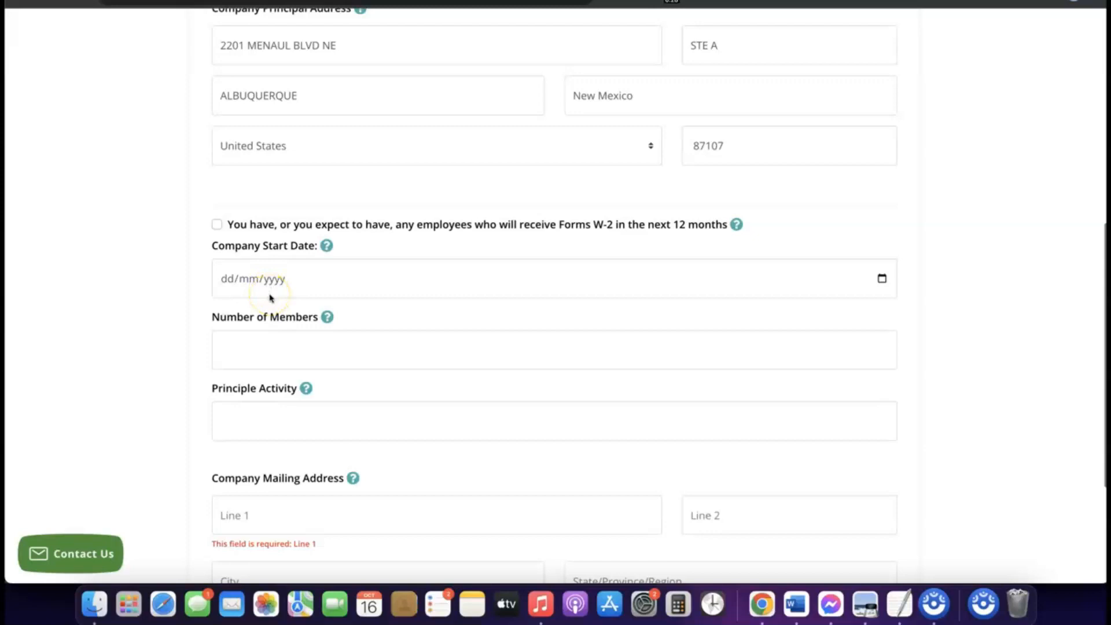
{"action": "left_click", "coordinate": [264, 280]}
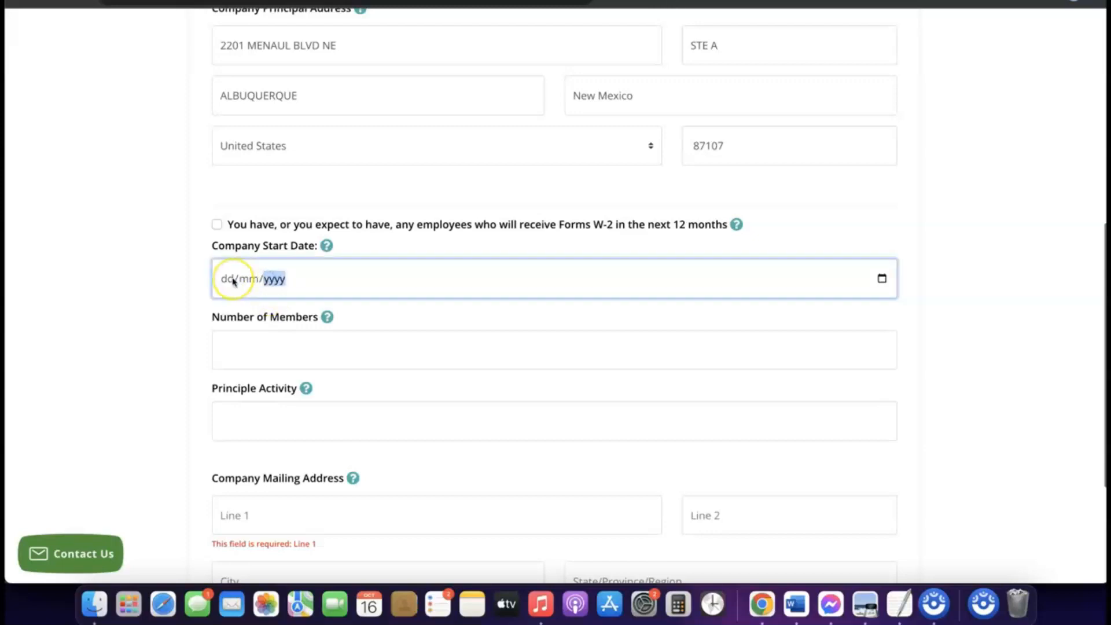
{"action": "left_click", "coordinate": [327, 246]}
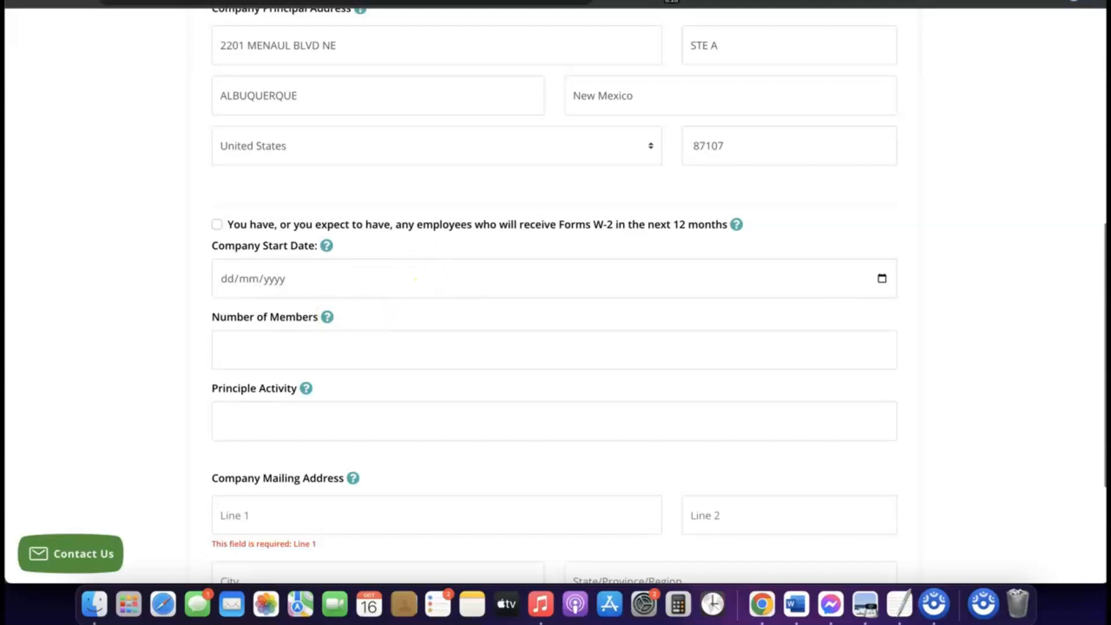
{"action": "left_click", "coordinate": [882, 279]}
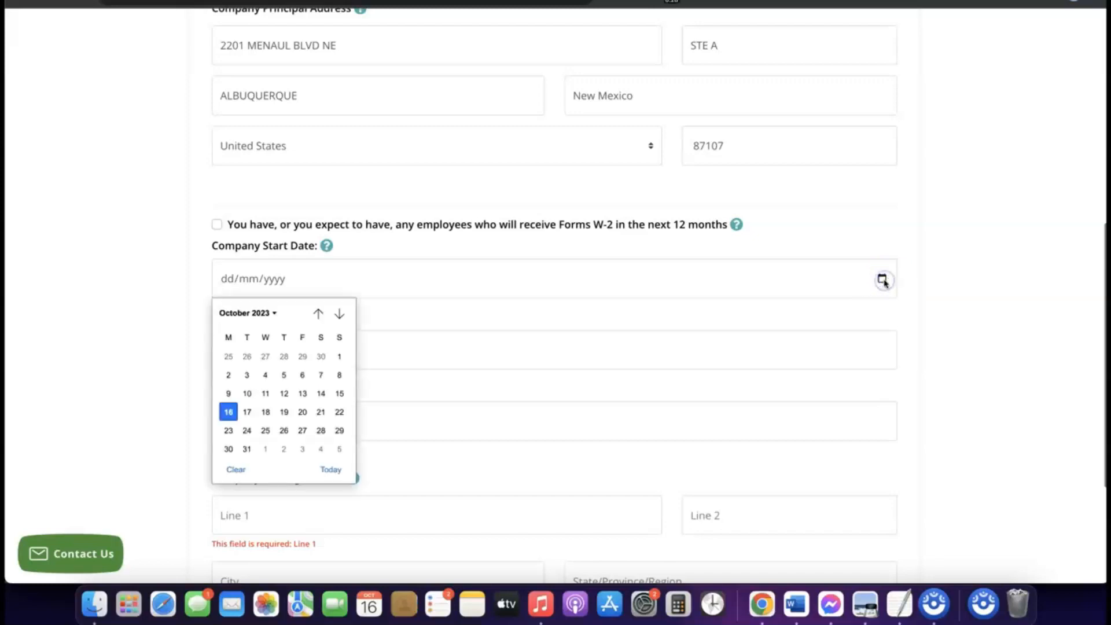
{"action": "left_click", "coordinate": [272, 314]}
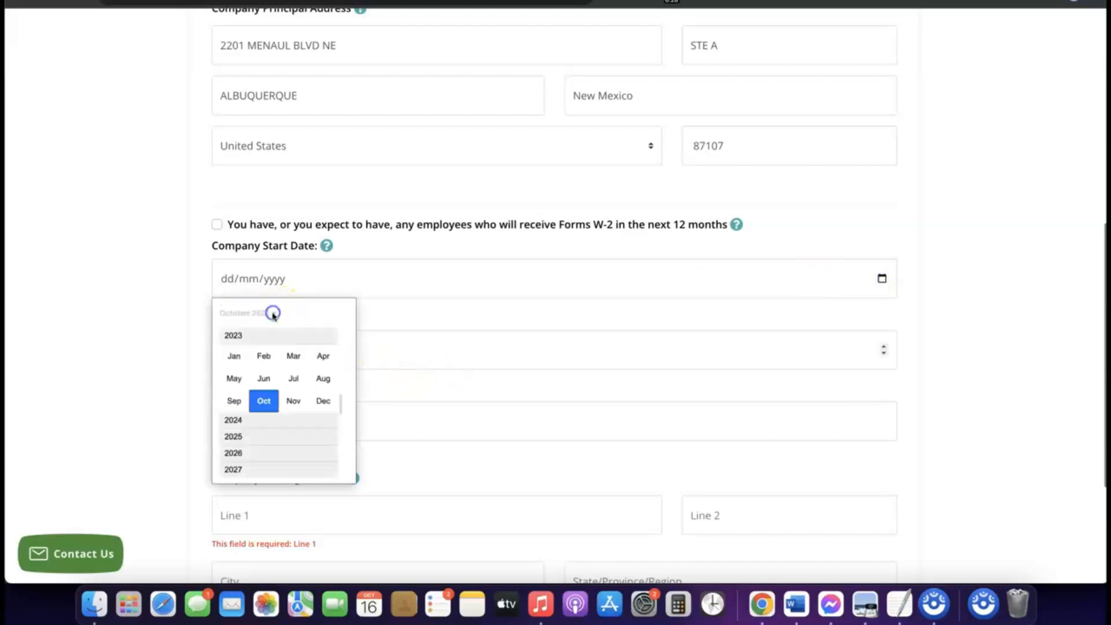
{"action": "left_click", "coordinate": [243, 421]}
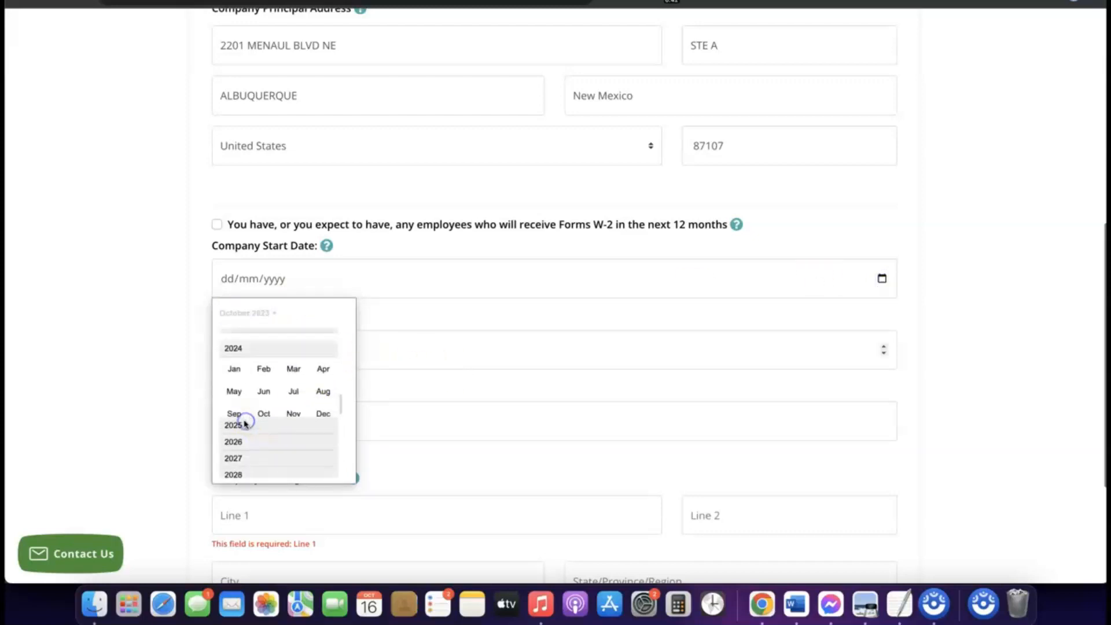
{"action": "left_click", "coordinate": [233, 357]}
{"action": "left_click", "coordinate": [234, 359]}
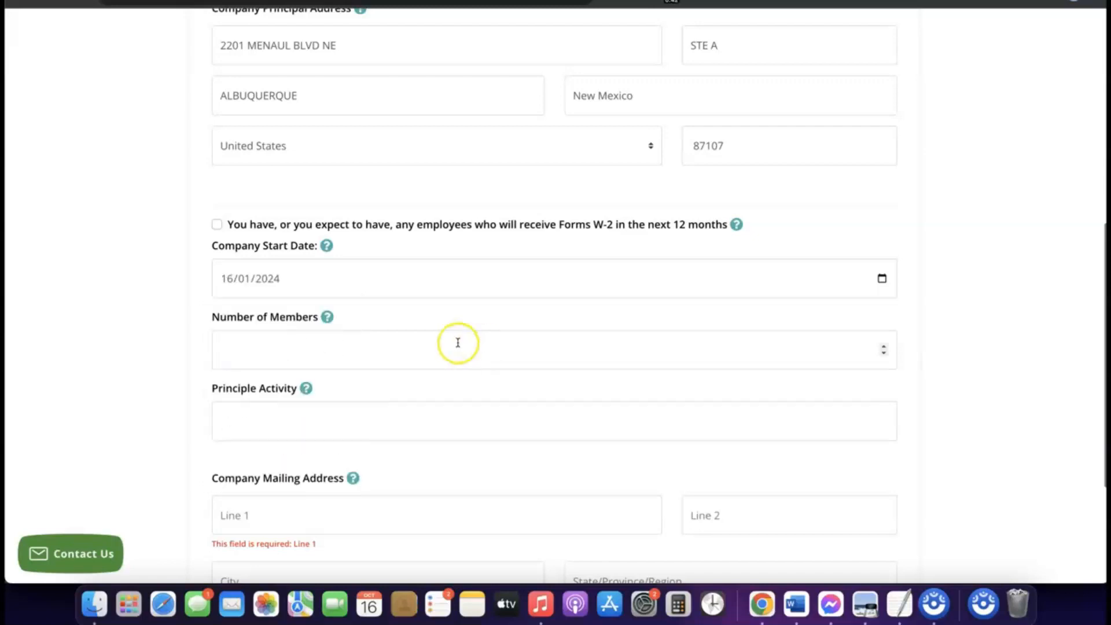
- Set the number of members to 1 and the principle activity to eCommerce
{"action": "scroll", "coordinate": [461, 335], "scroll_direction": "down", "scroll_amount": 1}
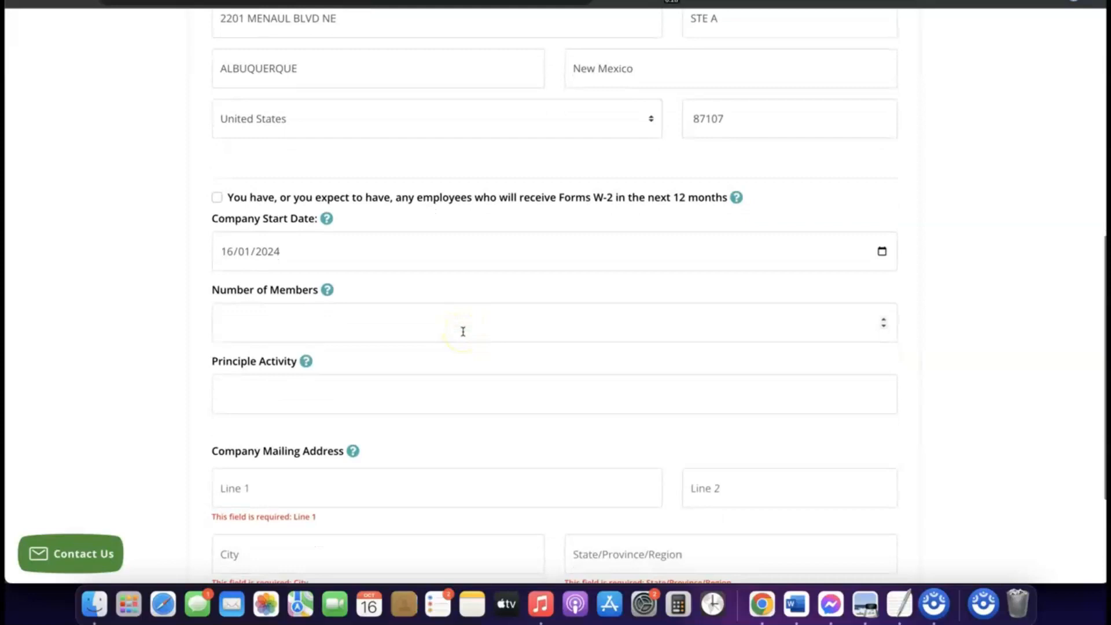
{"action": "left_click", "coordinate": [407, 326]}
{"action": "left_click", "coordinate": [383, 322]}
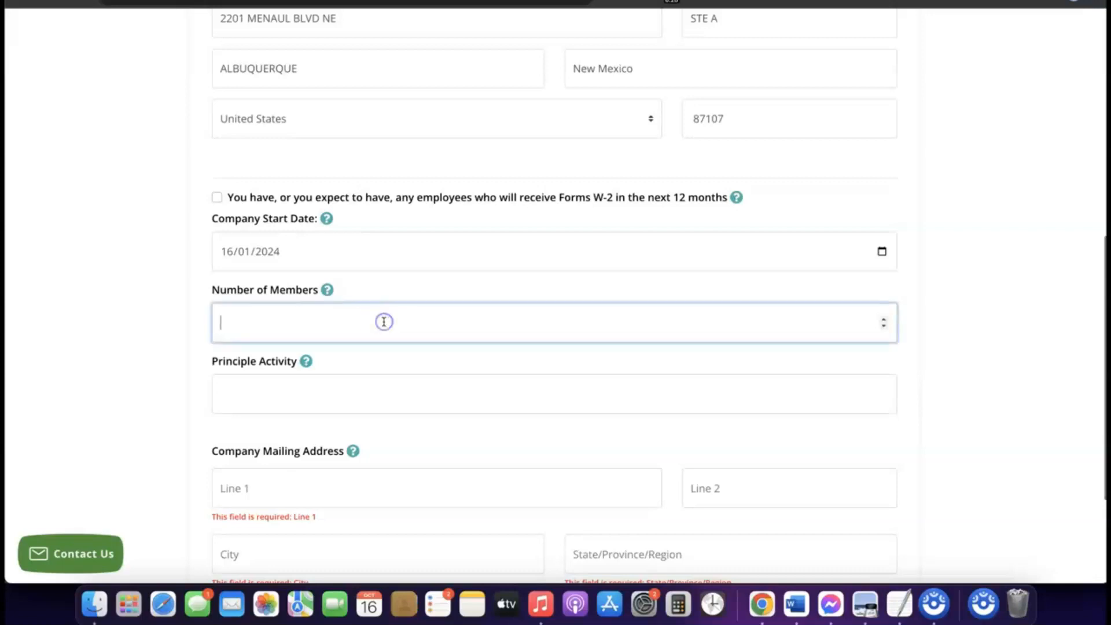
{"action": "type", "text": "2"}
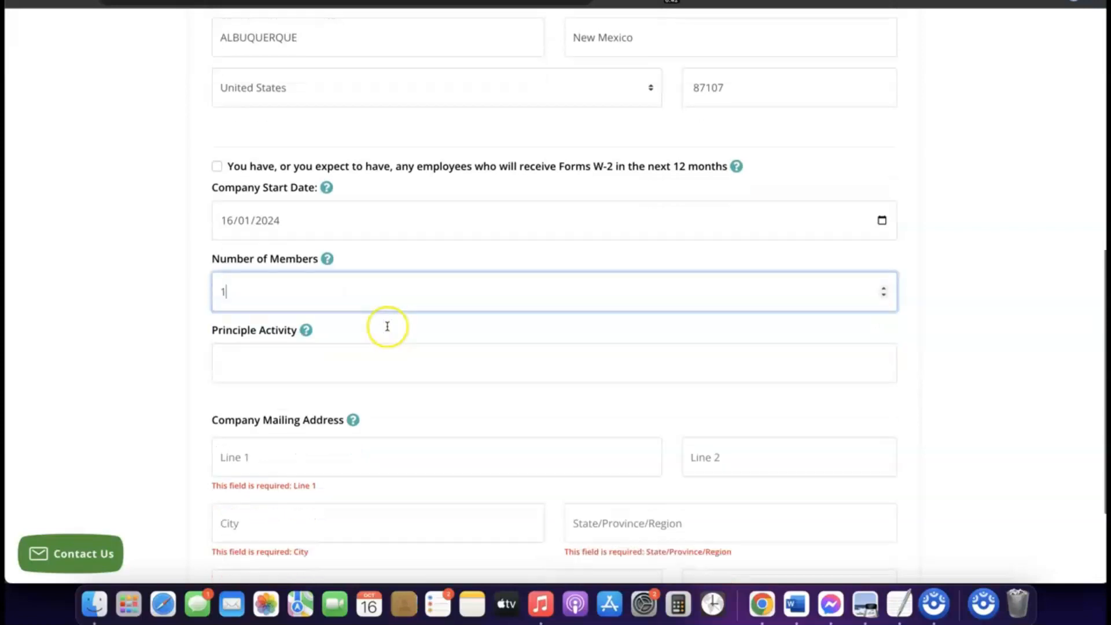
{"action": "scroll", "coordinate": [386, 327], "scroll_direction": "down", "scroll_amount": 2}
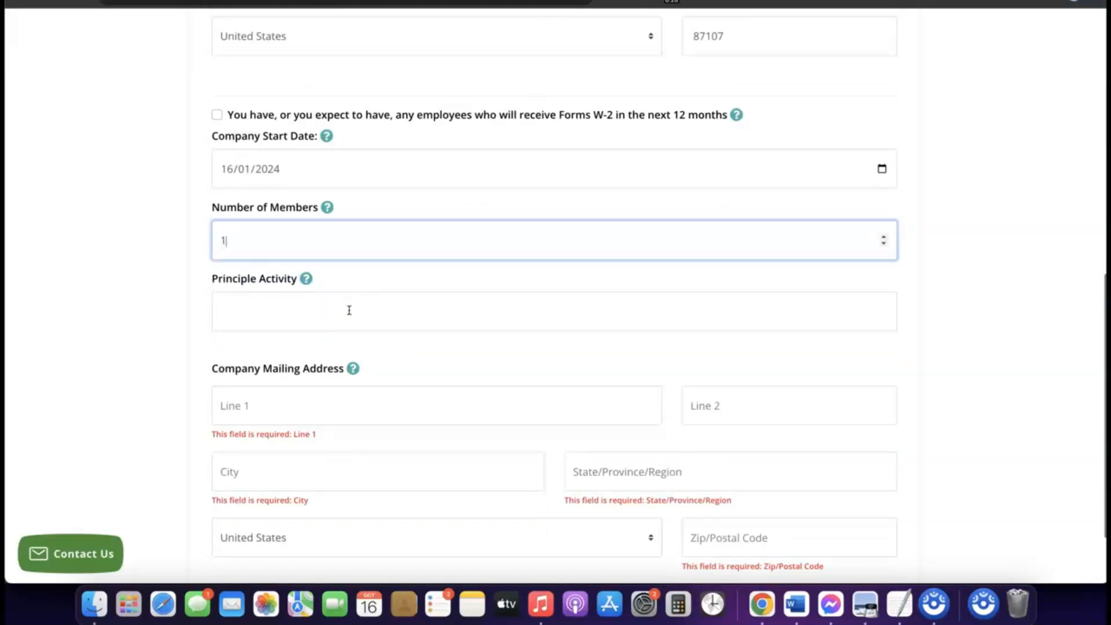
{"action": "left_click", "coordinate": [346, 305]}
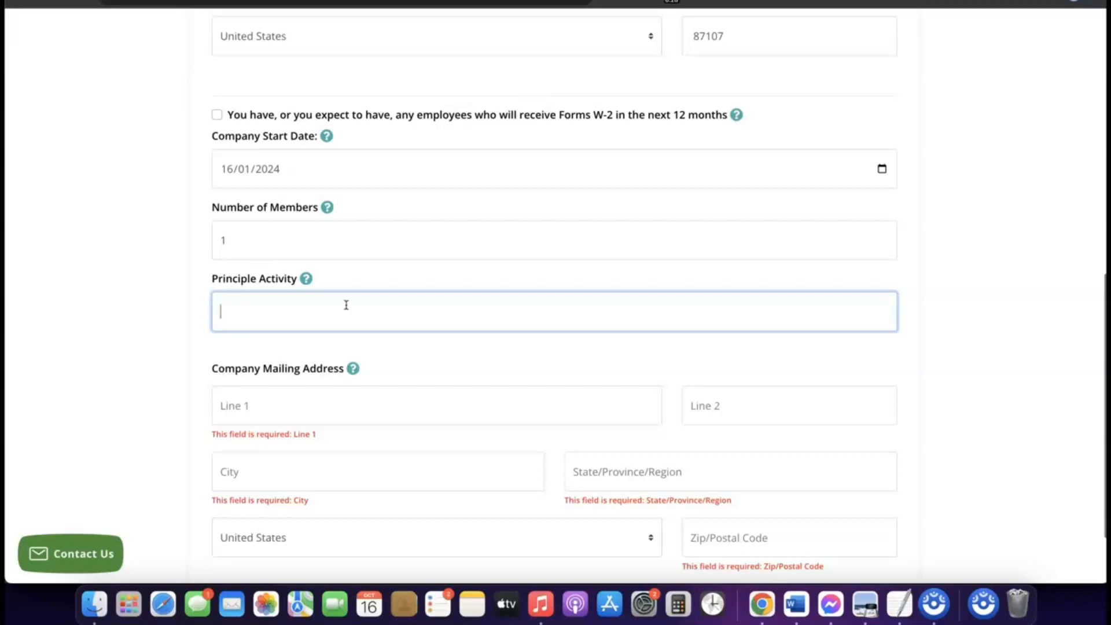
{"action": "type", "text": "eCommerce"}
- Copy the street line of the company principal address and place the cursor in line 1 of the company mailing address
{"action": "scroll", "coordinate": [272, 211], "scroll_direction": "up", "scroll_amount": 1}
{"action": "scroll", "coordinate": [313, 328], "scroll_direction": "down", "scroll_amount": 3}
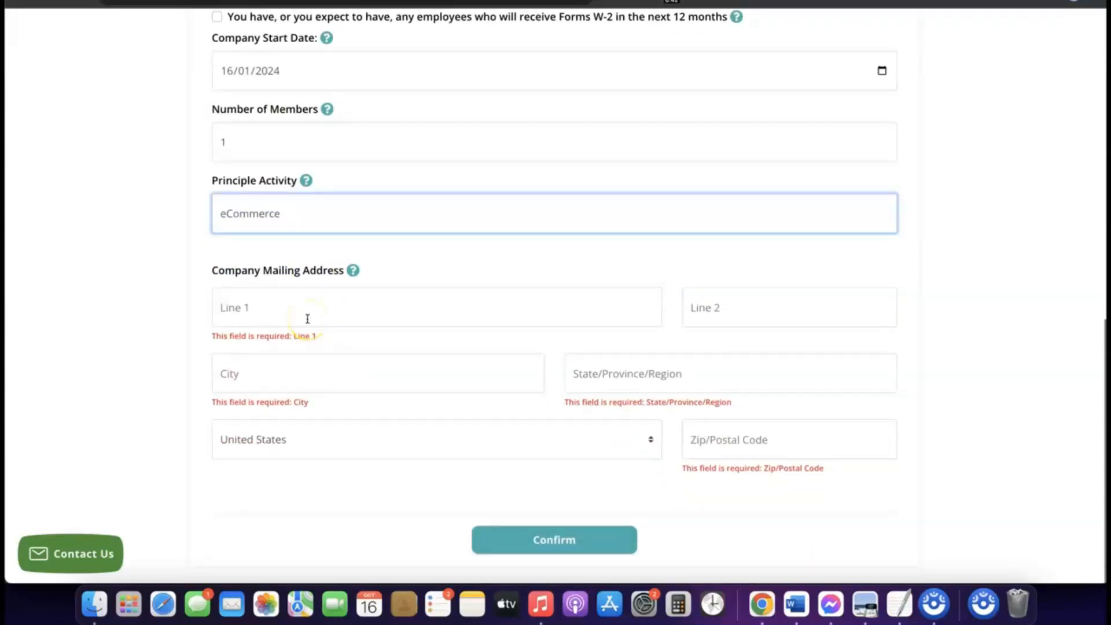
{"action": "scroll", "coordinate": [307, 319], "scroll_direction": "up", "scroll_amount": 7}
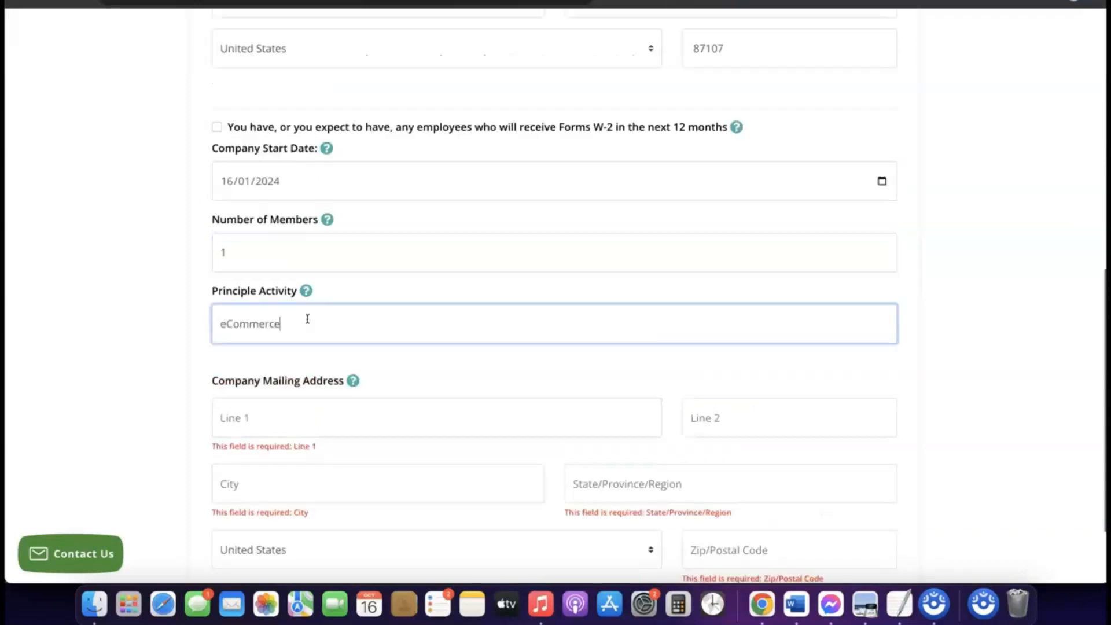
{"action": "scroll", "coordinate": [307, 319], "scroll_direction": "down", "scroll_amount": 6}
{"action": "scroll", "coordinate": [308, 319], "scroll_direction": "down", "scroll_amount": 2}
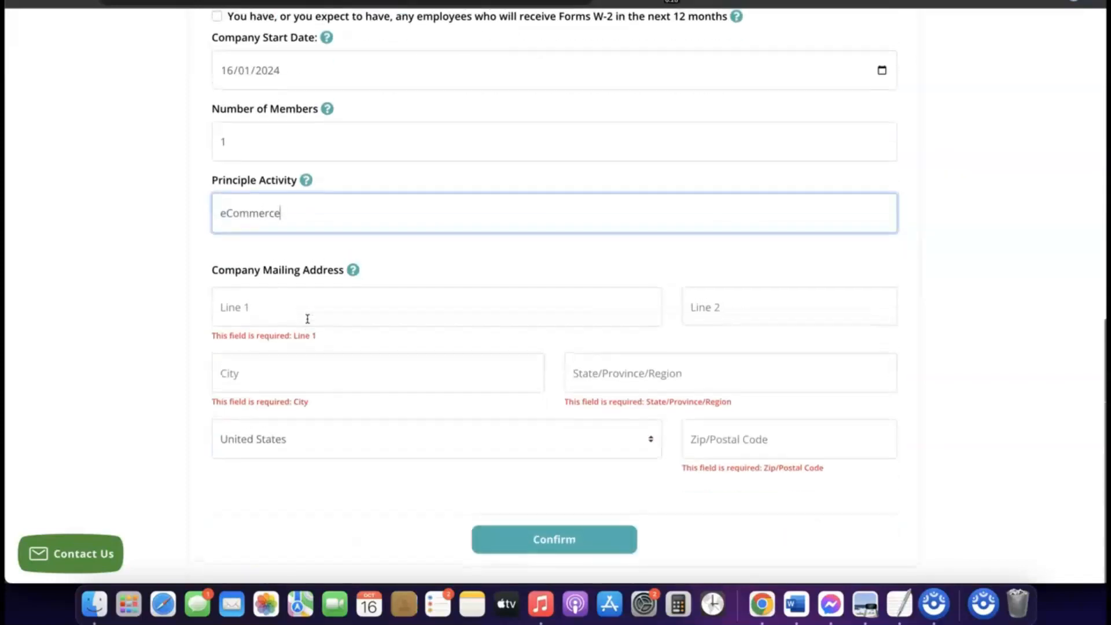
{"action": "scroll", "coordinate": [308, 329], "scroll_direction": "up", "scroll_amount": 8}
{"action": "scroll", "coordinate": [309, 332], "scroll_direction": "up", "scroll_amount": 2}
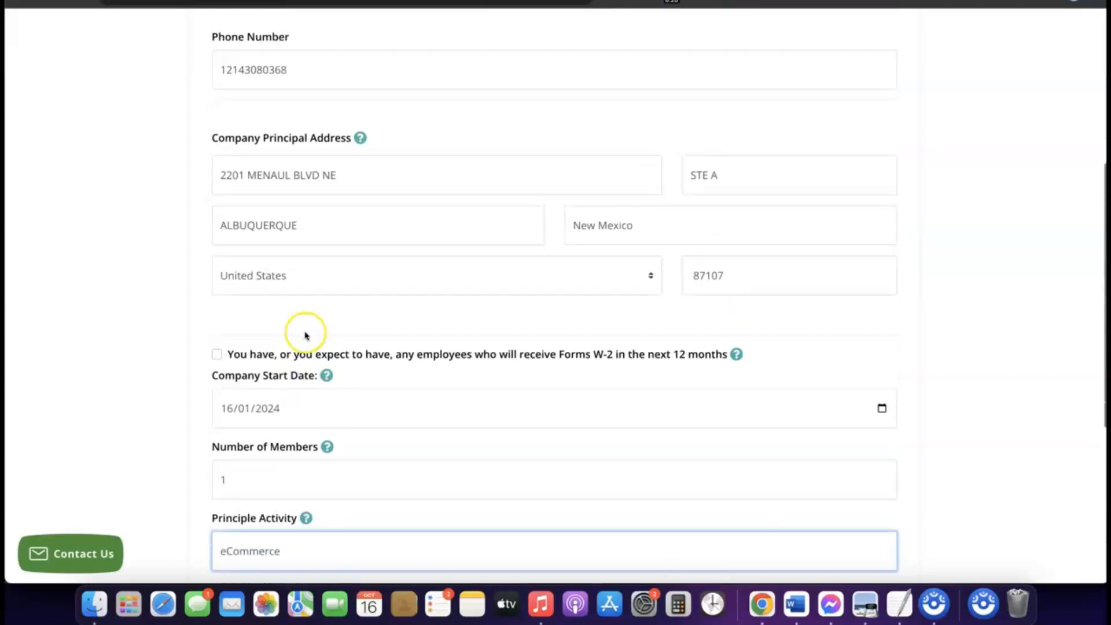
{"action": "triple_click", "coordinate": [308, 175]}
{"action": "right_click", "coordinate": [308, 175]}
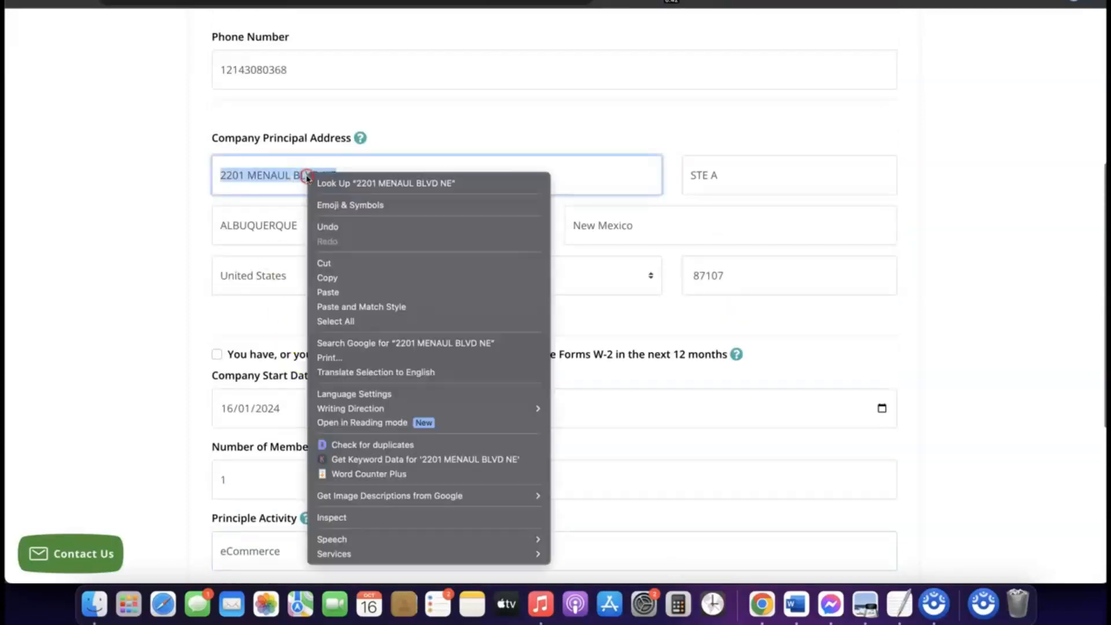
{"action": "left_click", "coordinate": [343, 279]}
{"action": "scroll", "coordinate": [340, 282], "scroll_direction": "down", "scroll_amount": 6}
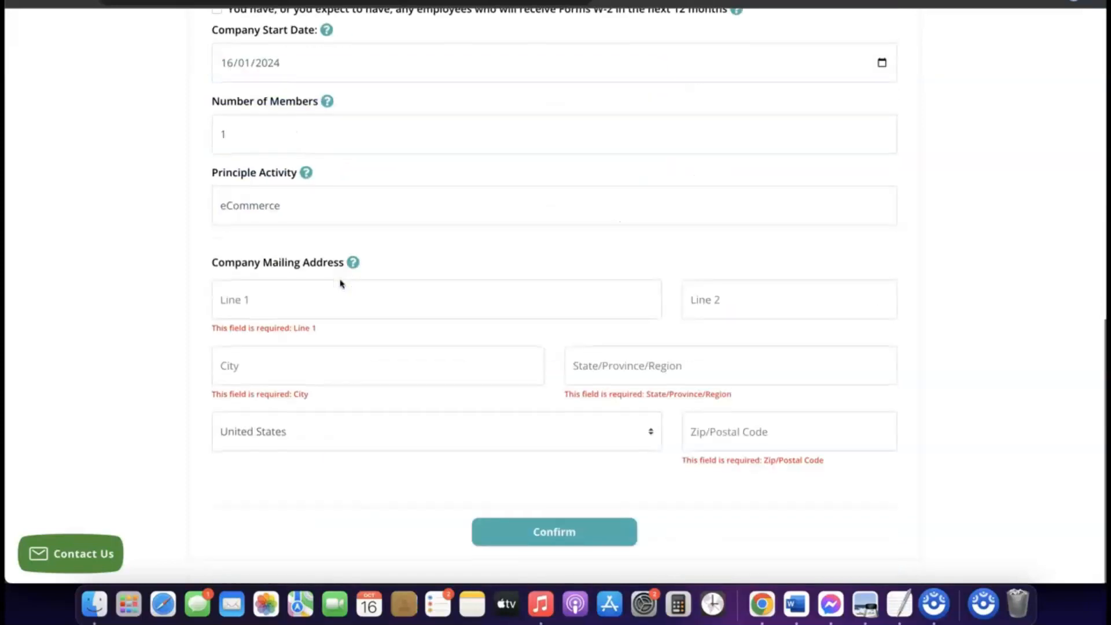
{"action": "left_click", "coordinate": [289, 307]}
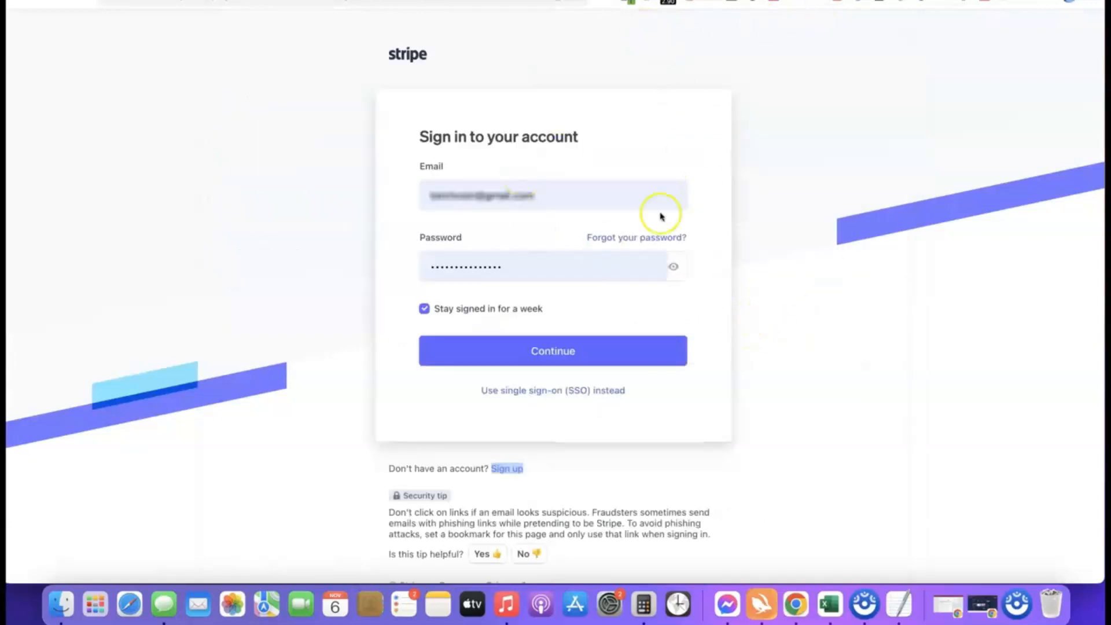
- Switch to Stripe, sign in with the prefilled credentials, and create a new account named Affiliate Blueprint operating in the United States
{"action": "left_click", "coordinate": [532, 355]}
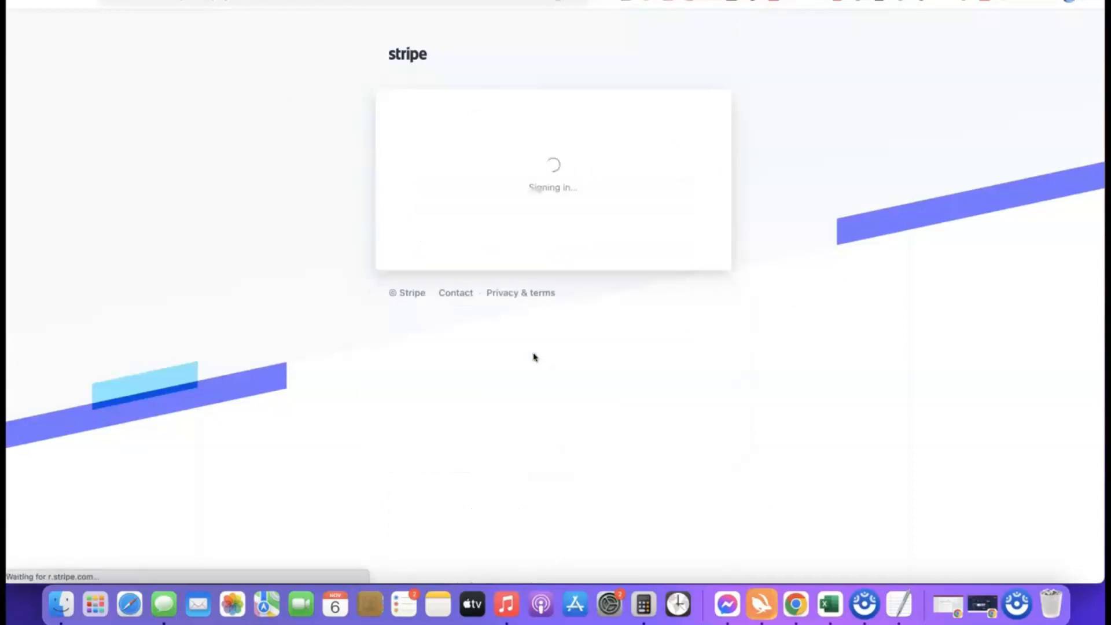
{"action": "left_click", "coordinate": [538, 355]}
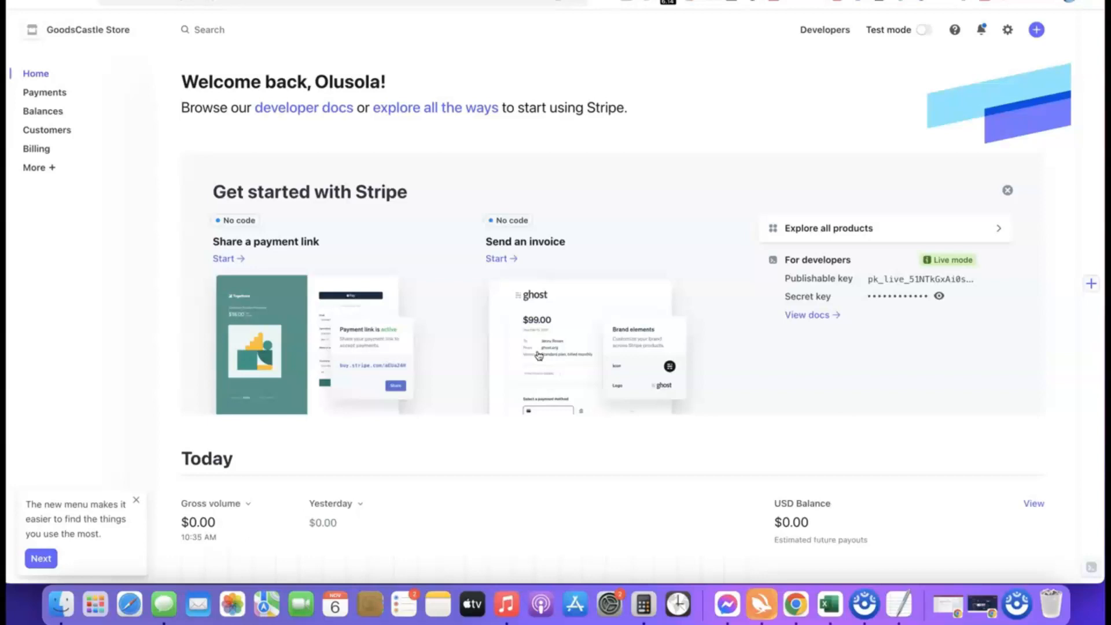
{"action": "left_click", "coordinate": [142, 29]}
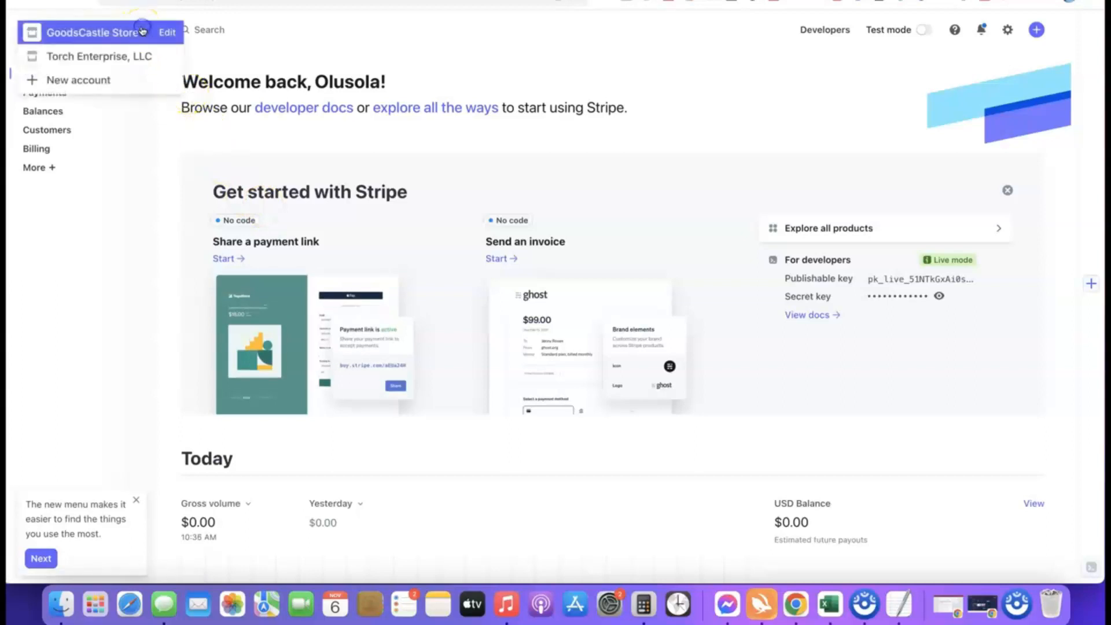
{"action": "left_click", "coordinate": [79, 81]}
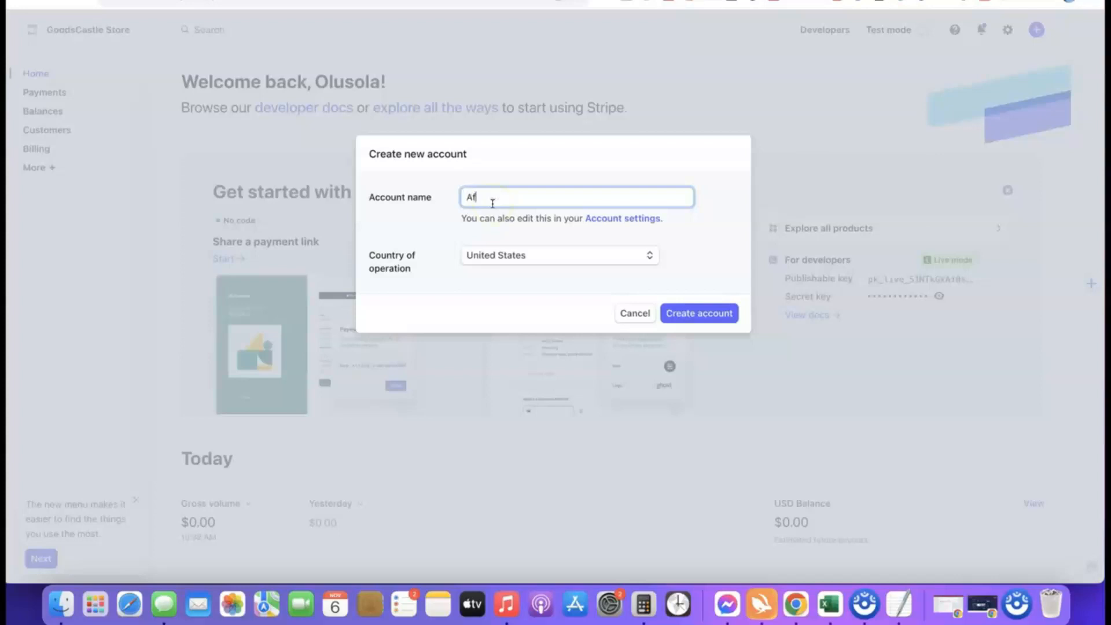
{"action": "type", "text": "liate Blueprint"}
{"action": "left_click", "coordinate": [457, 230]}
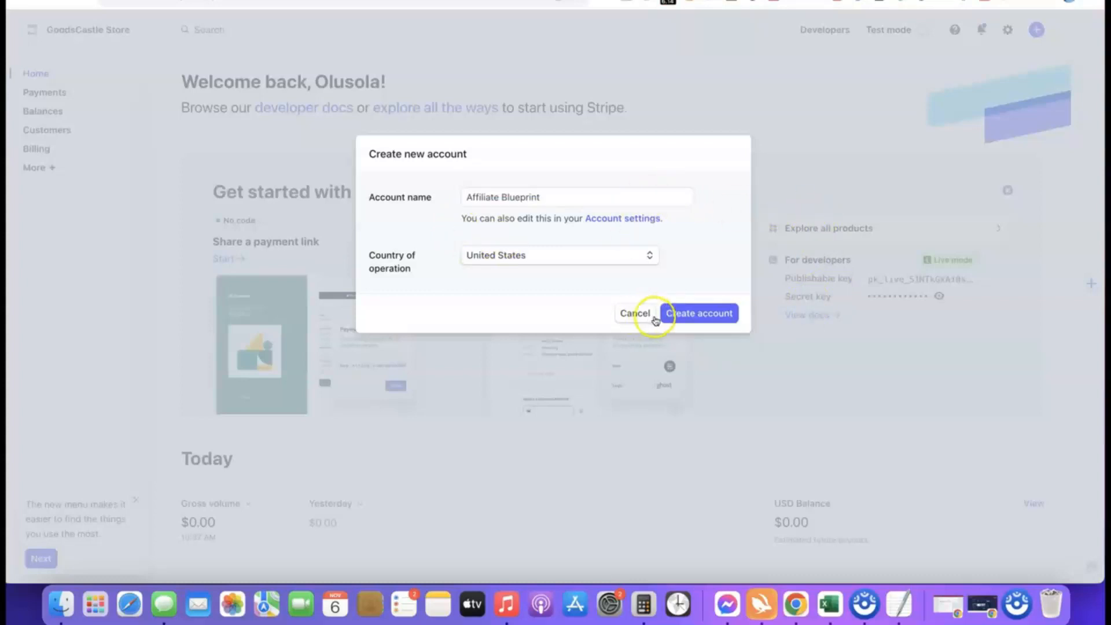
{"action": "left_click", "coordinate": [693, 315]}
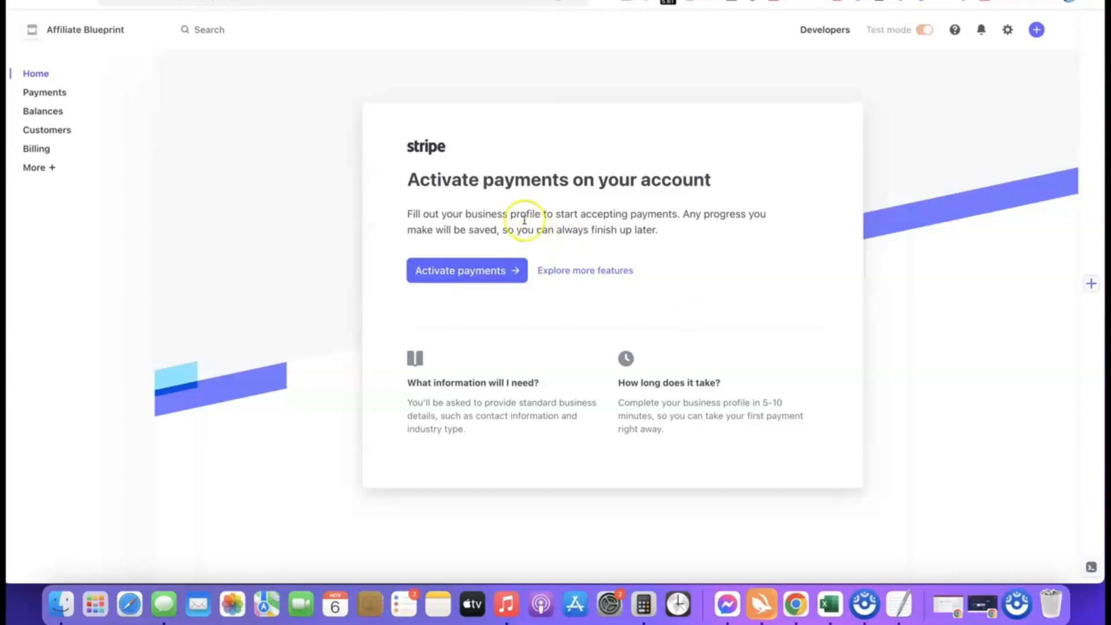
- Start activating payments and submit the business basics with business type Company and business structure Sole proprietorship
{"action": "left_click", "coordinate": [459, 270]}
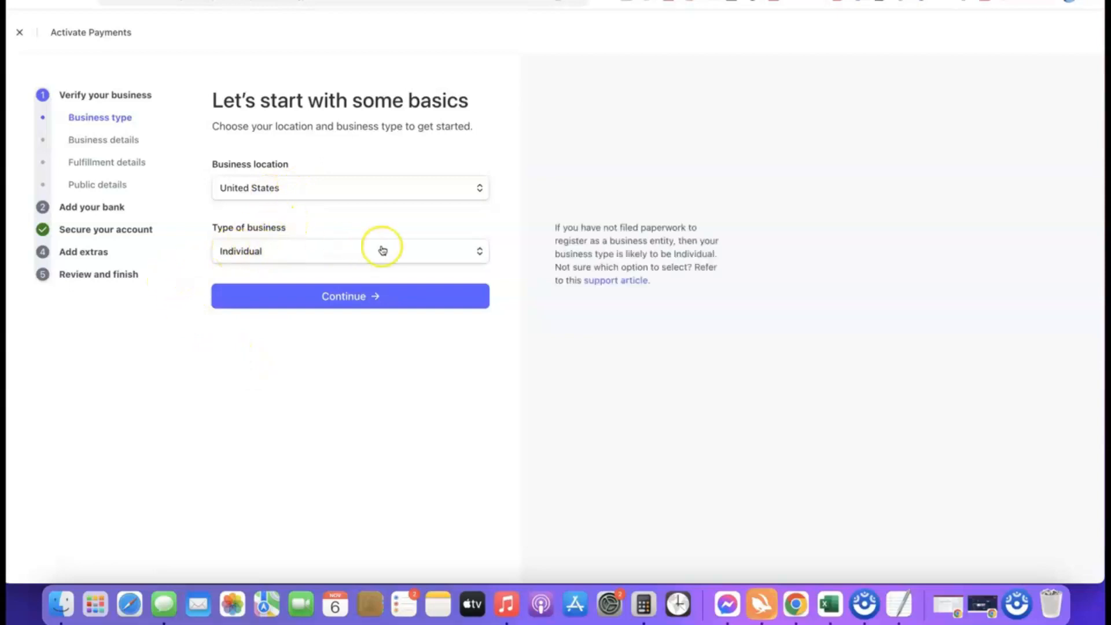
{"action": "left_click", "coordinate": [477, 253]}
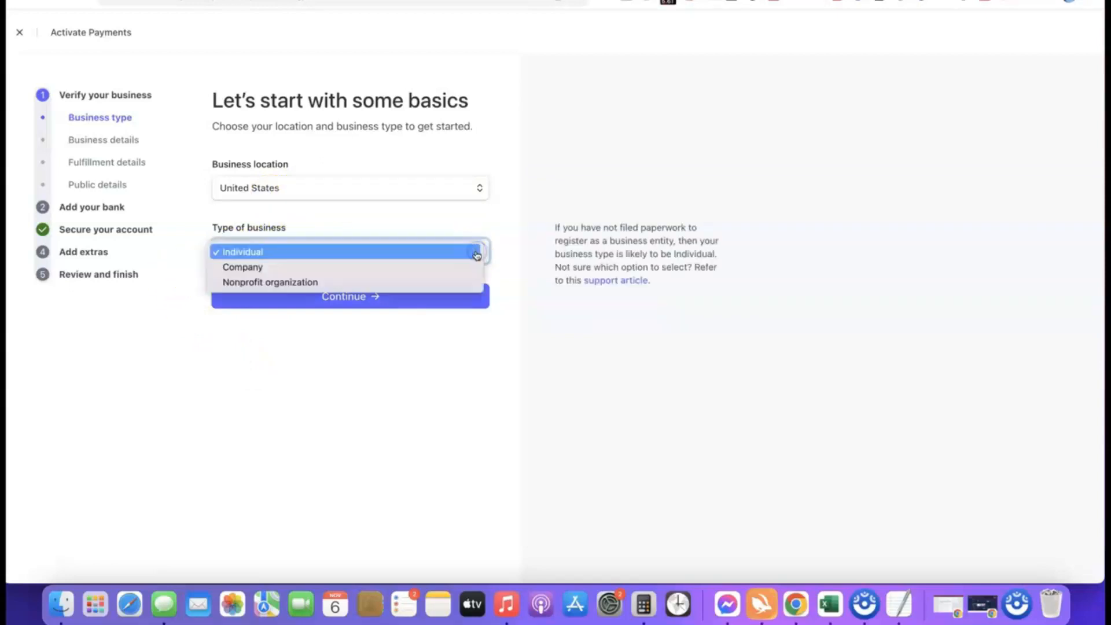
{"action": "left_click", "coordinate": [250, 267]}
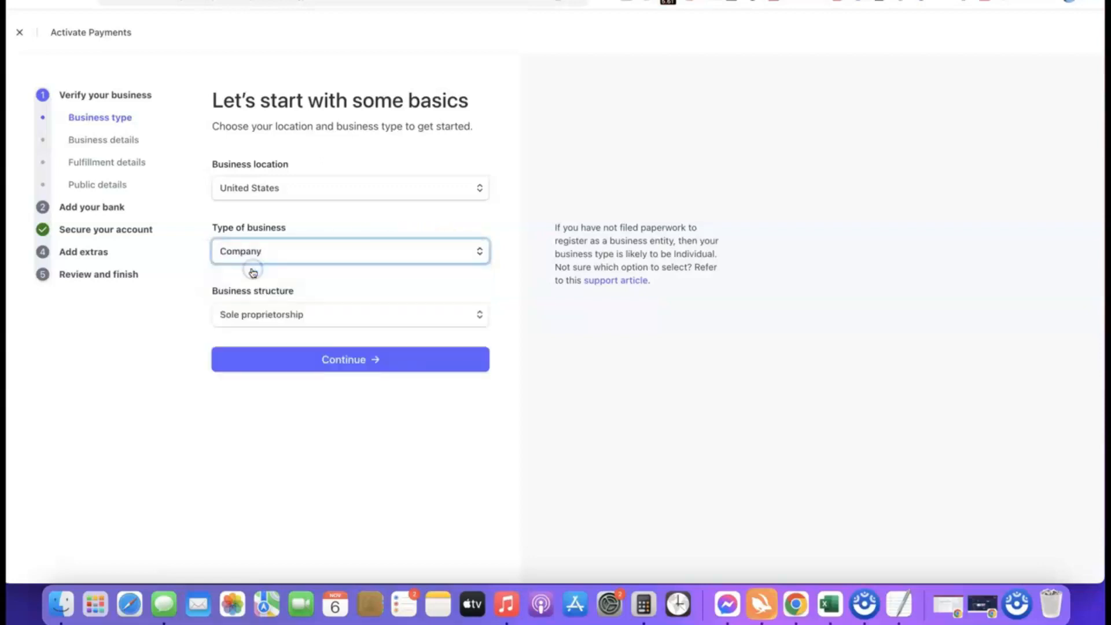
{"action": "left_click", "coordinate": [327, 315]}
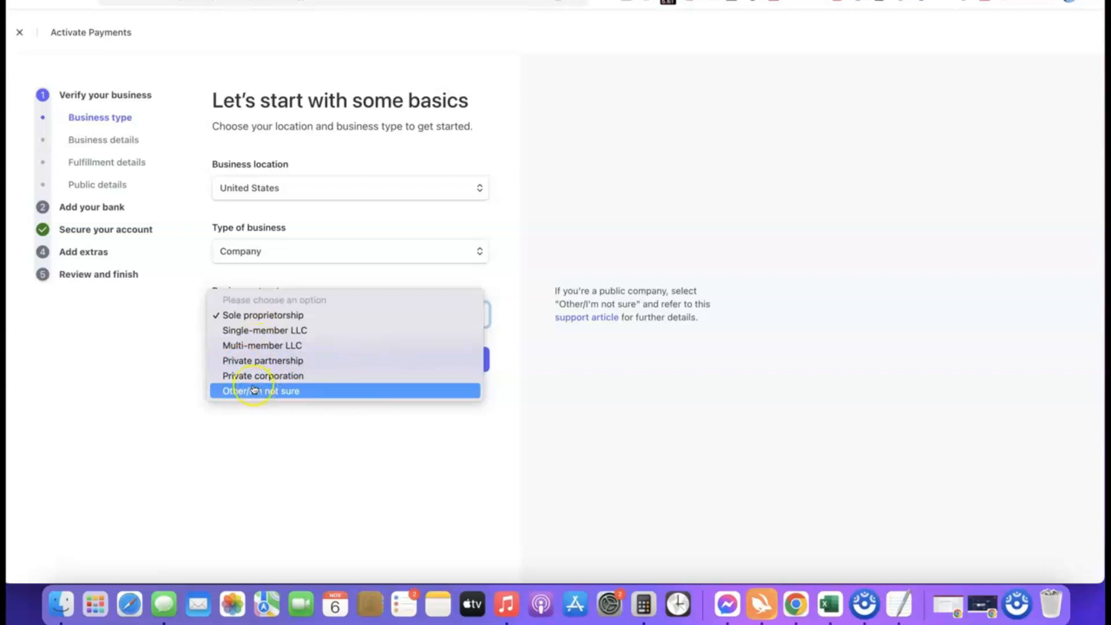
{"action": "left_click", "coordinate": [244, 315]}
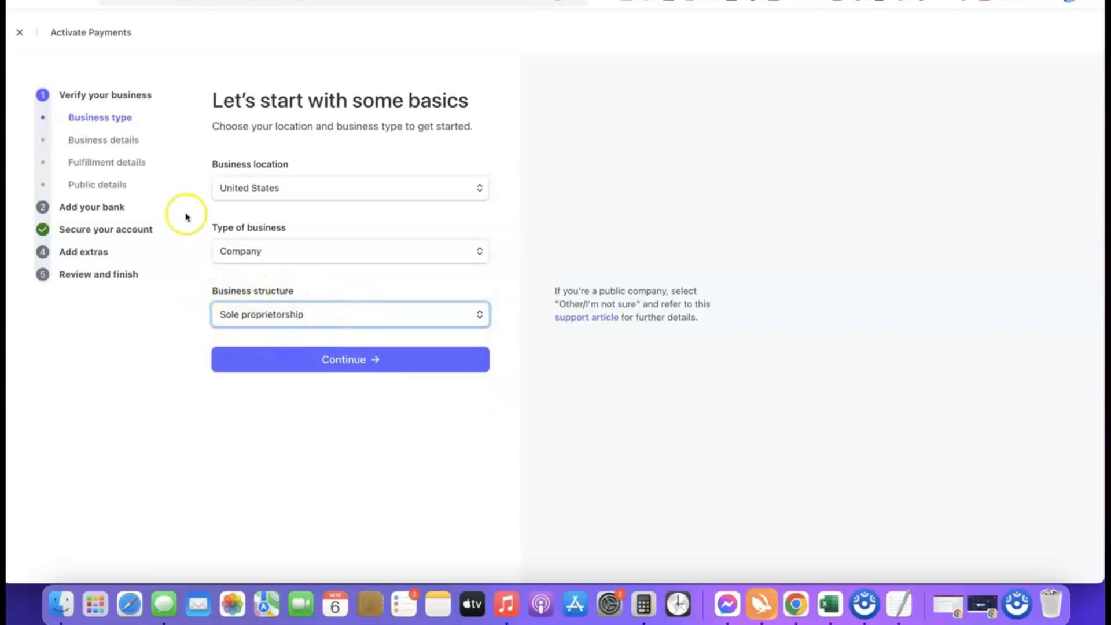
{"action": "left_click", "coordinate": [347, 360]}
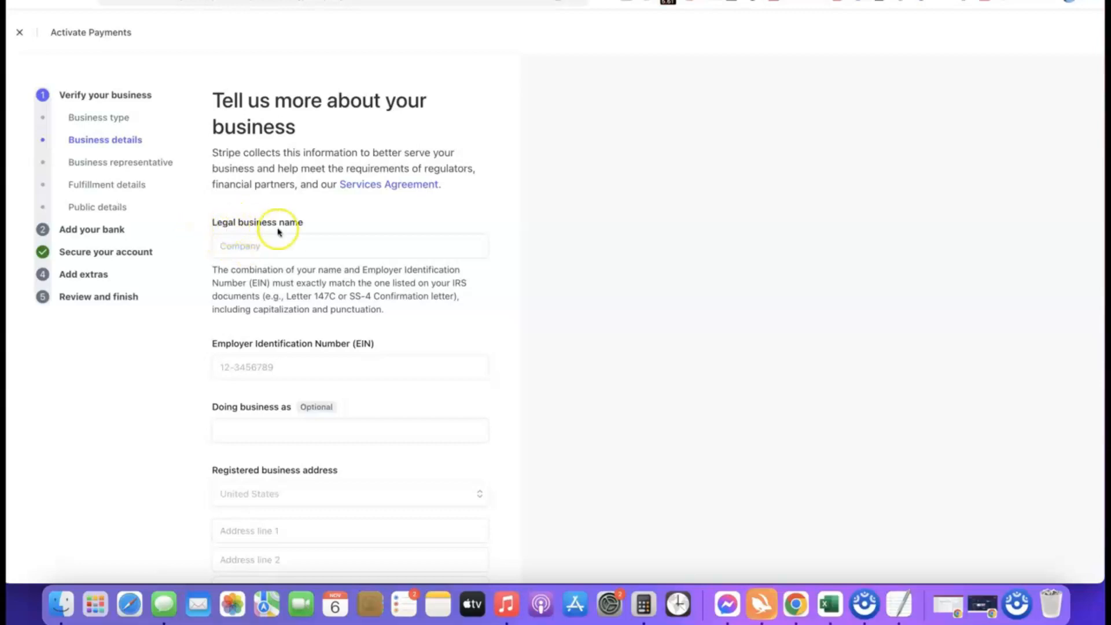
- Enter Torch Enterprise LLC as the legal business name and fill in the company's Employer Identification Number
{"action": "left_click", "coordinate": [278, 243]}
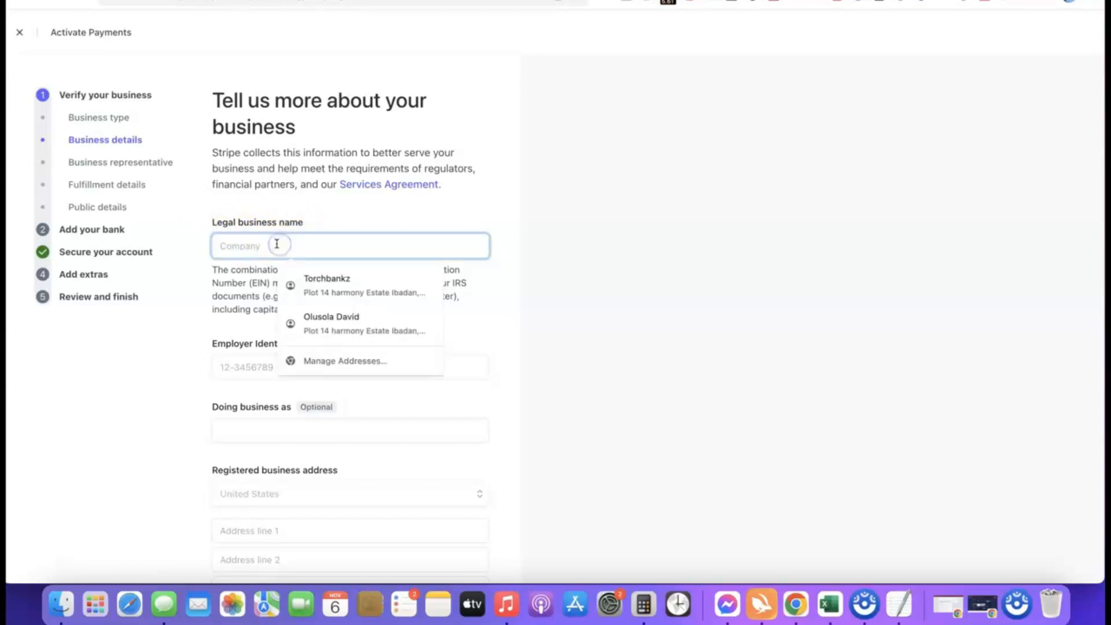
{"action": "key", "text": "super+v"}
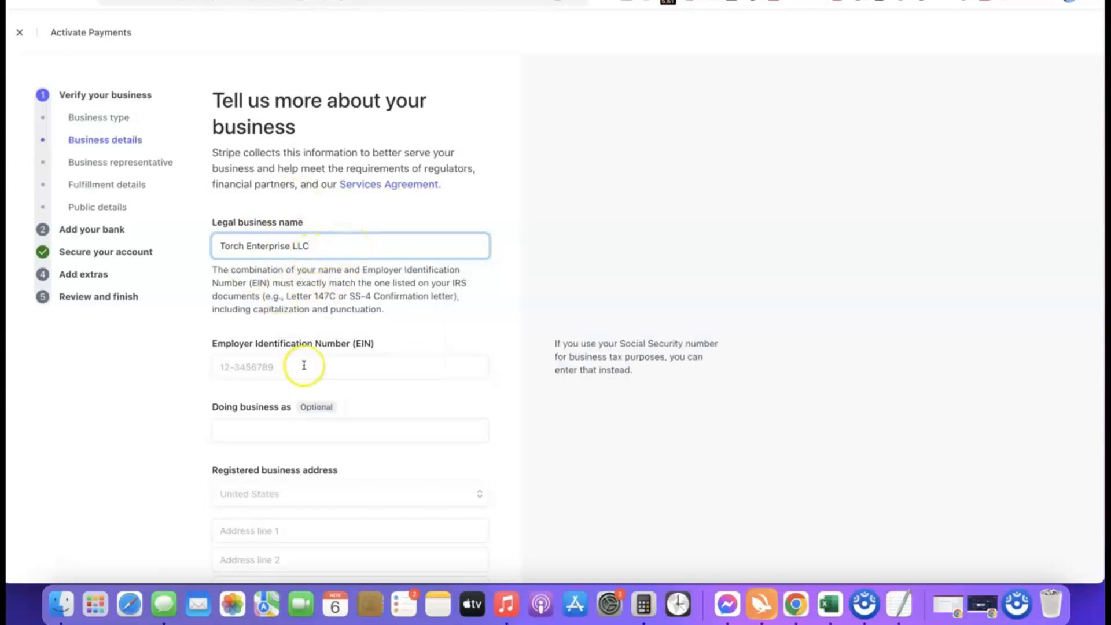
{"action": "scroll", "coordinate": [305, 355], "scroll_direction": "down", "scroll_amount": 2}
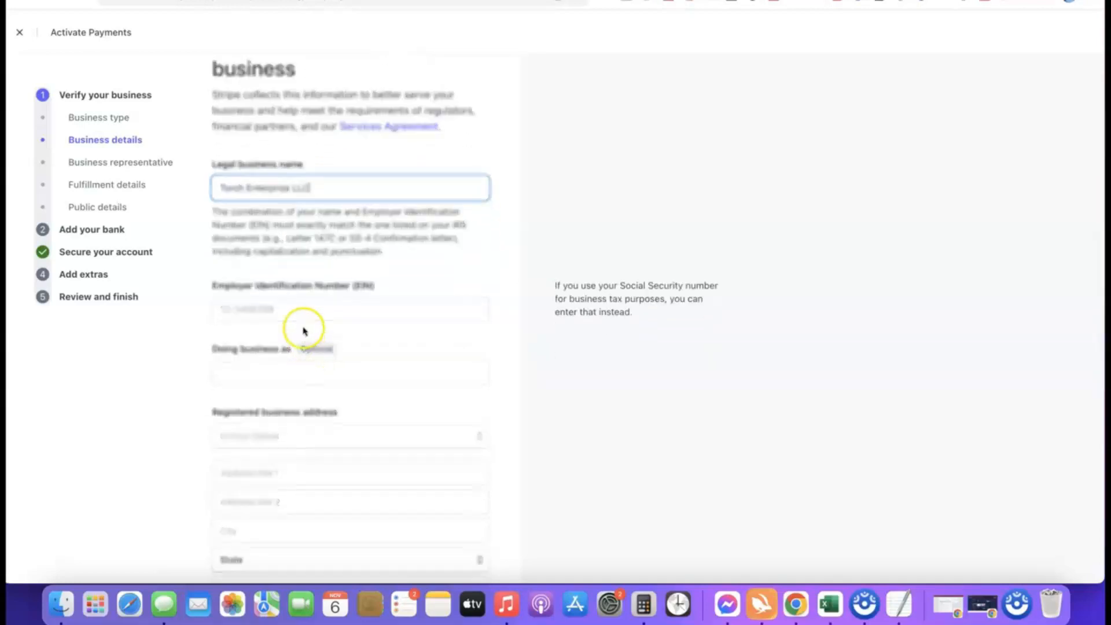
{"action": "scroll", "coordinate": [290, 304], "scroll_direction": "down", "scroll_amount": 1}
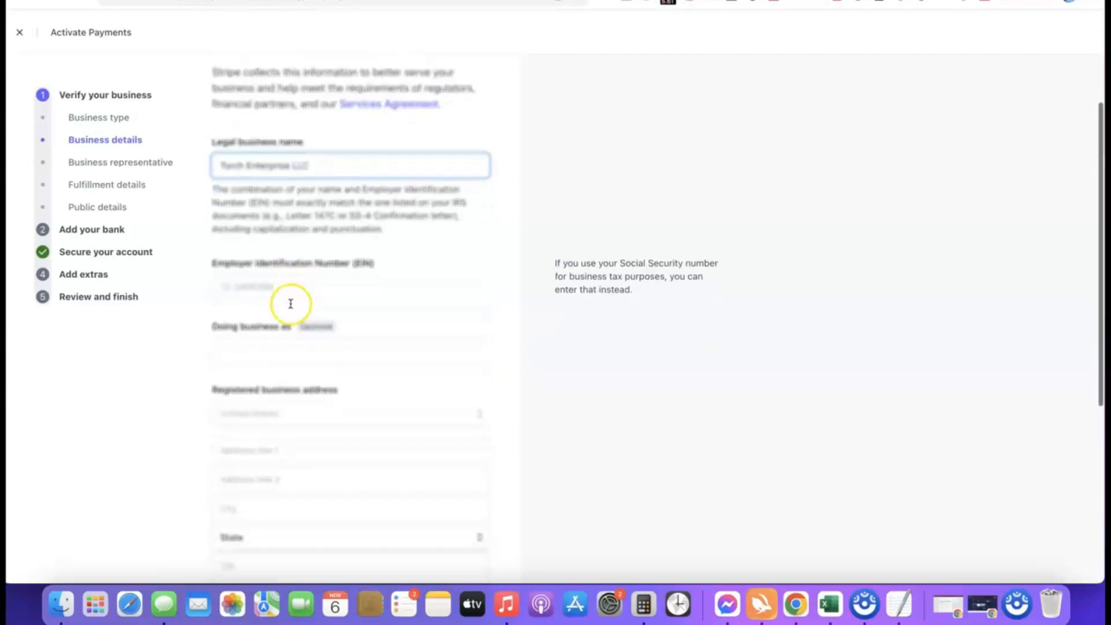
{"action": "left_click", "coordinate": [287, 287]}
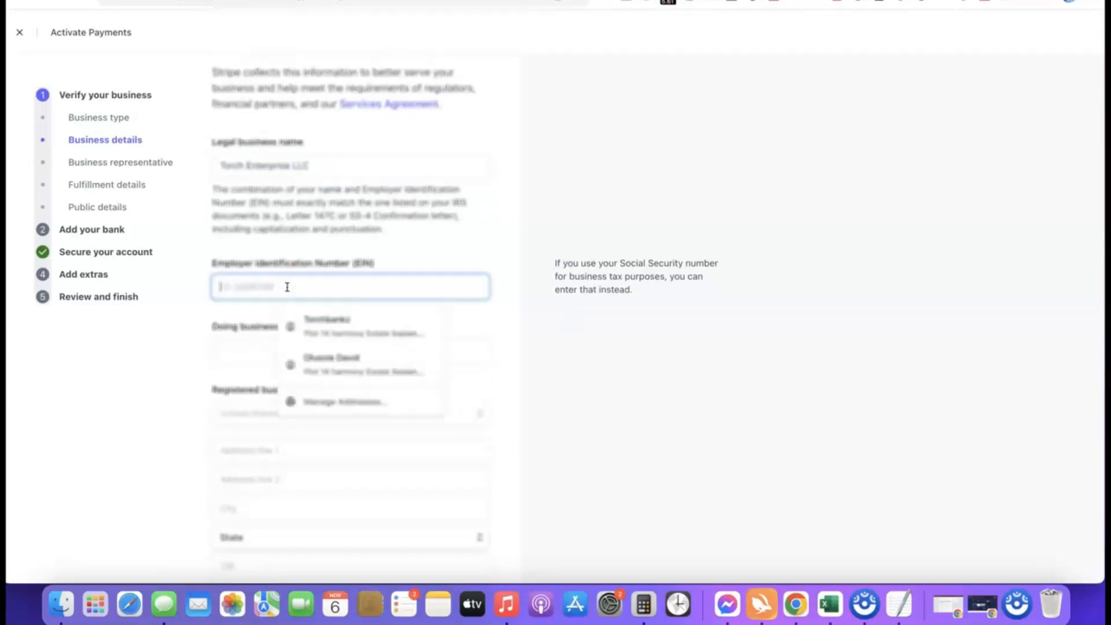
{"action": "left_click", "coordinate": [209, 311]}
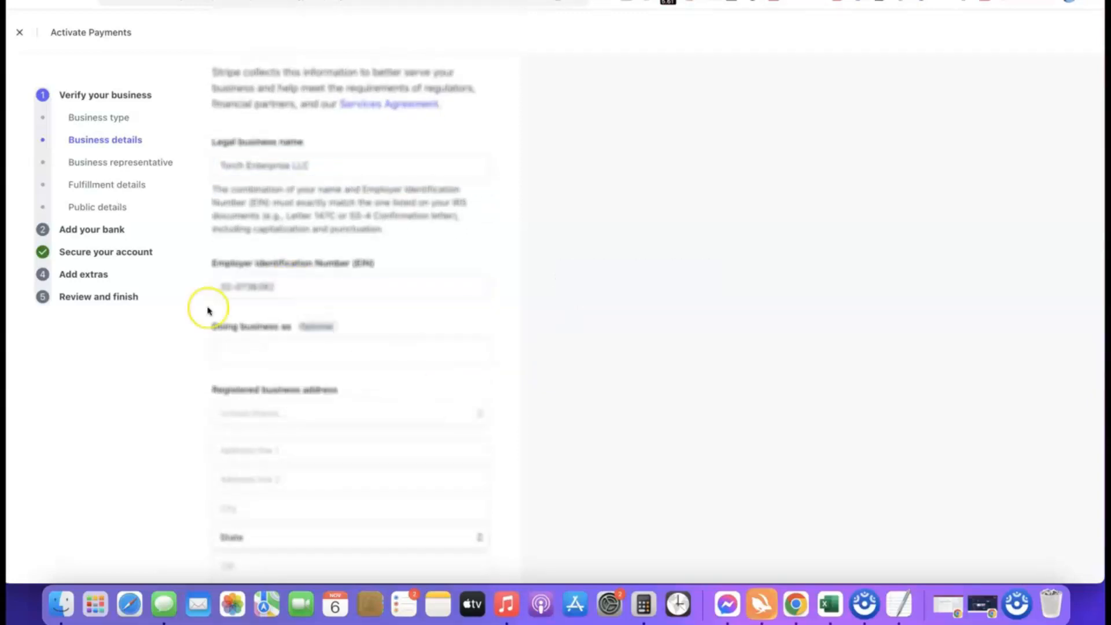
- Fill in the registered business address, leaving Doing business as empty, and set the industry to Other digital goods
{"action": "scroll", "coordinate": [286, 303], "scroll_direction": "down", "scroll_amount": 3}
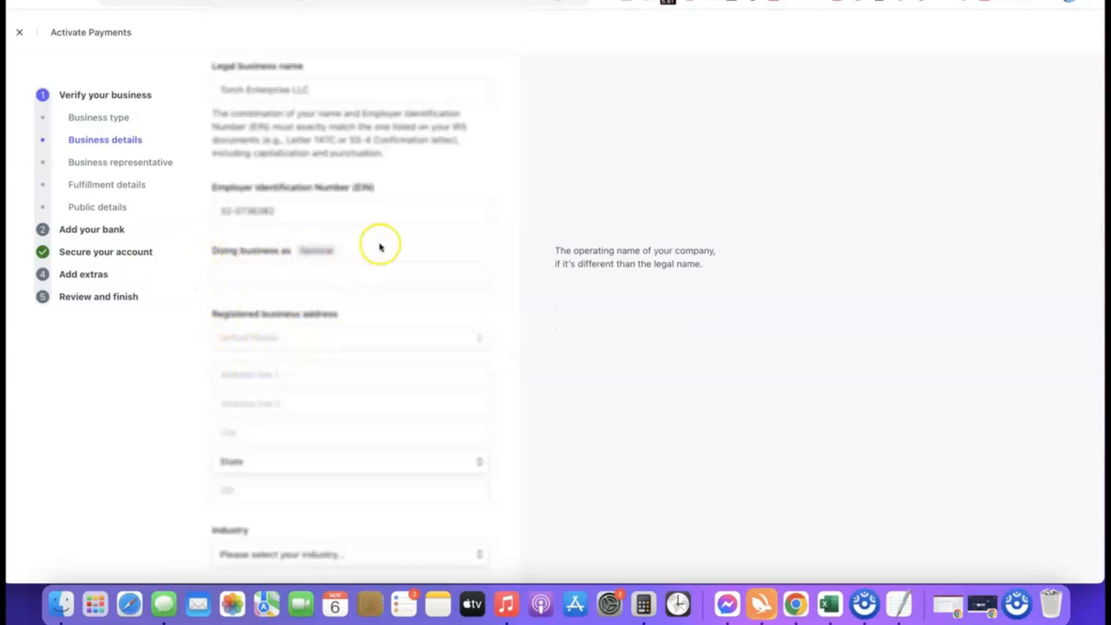
{"action": "scroll", "coordinate": [345, 220], "scroll_direction": "down", "scroll_amount": 3}
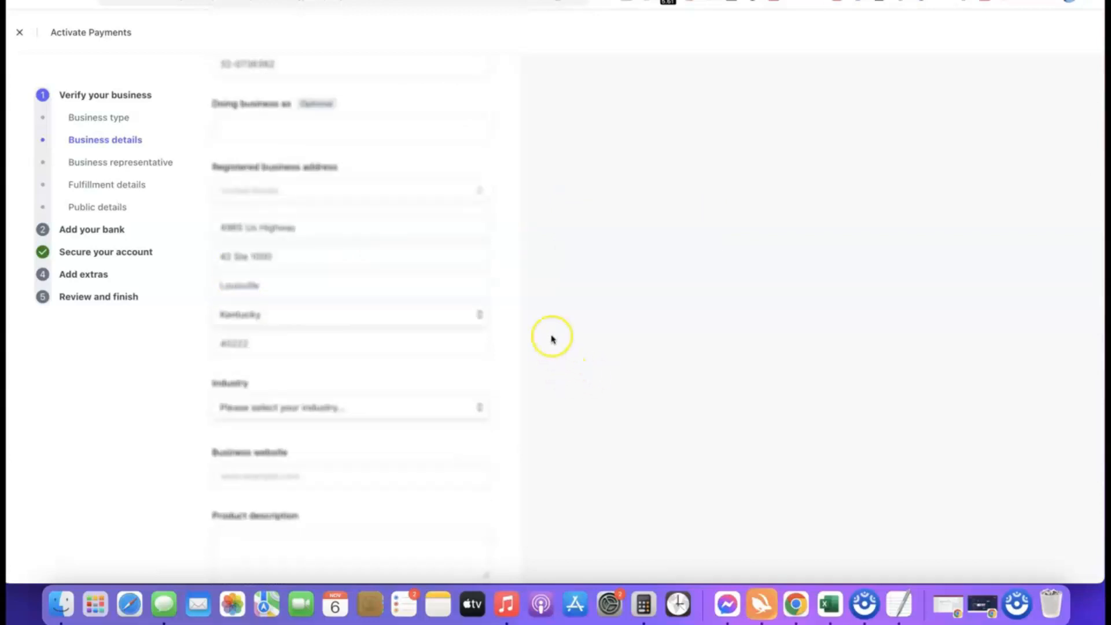
{"action": "scroll", "coordinate": [551, 339], "scroll_direction": "down", "scroll_amount": 3}
{"action": "mouse_move", "coordinate": [317, 337]}
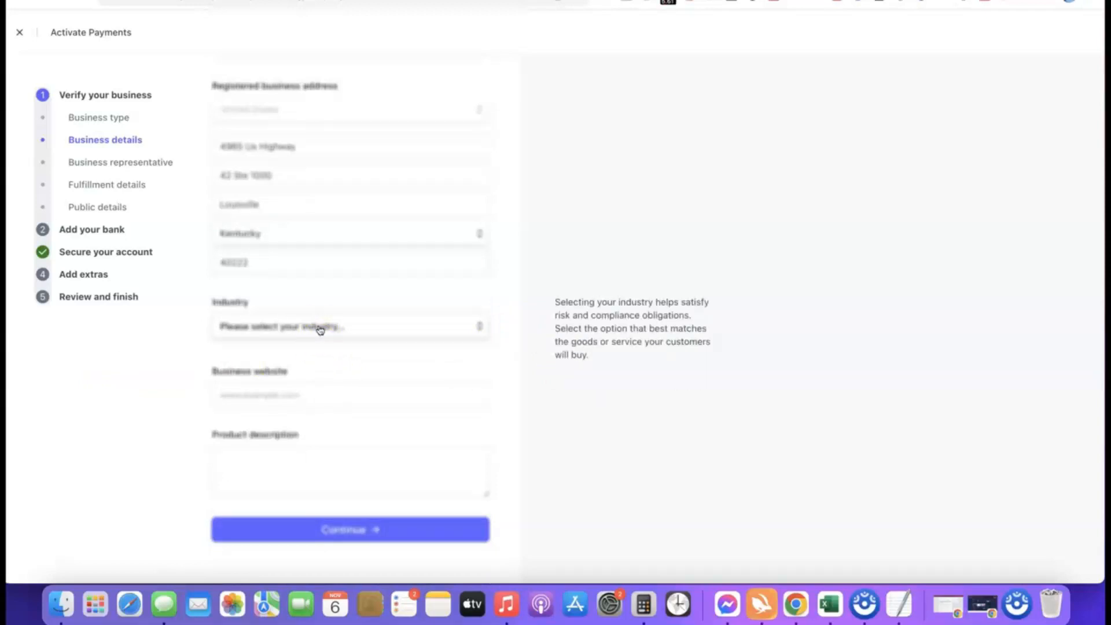
{"action": "left_click", "coordinate": [320, 328]}
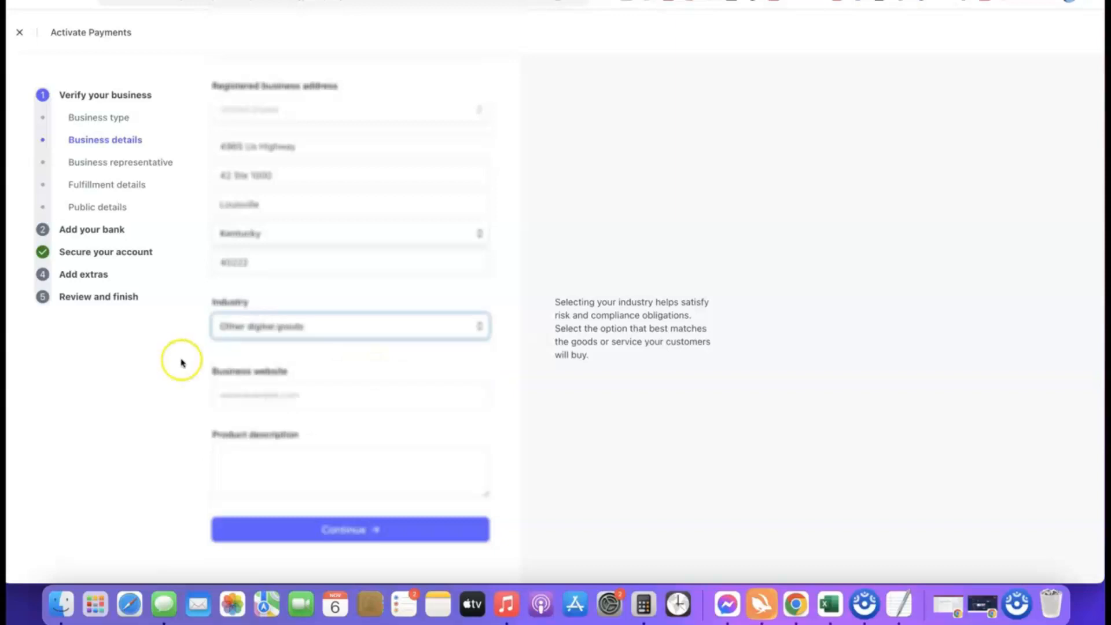
{"action": "left_click", "coordinate": [478, 354]}
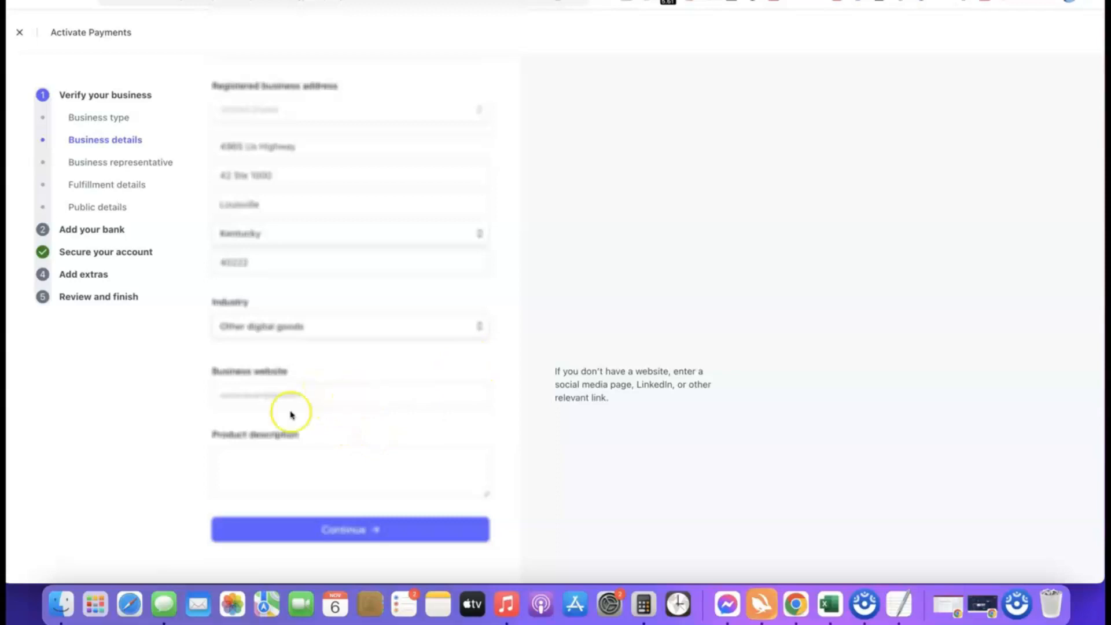
- Set the business website to affiliatebloggingblueprint.com and the product description to "Our product is a digital course training we sell to our site visitors."
{"action": "left_click", "coordinate": [334, 398]}
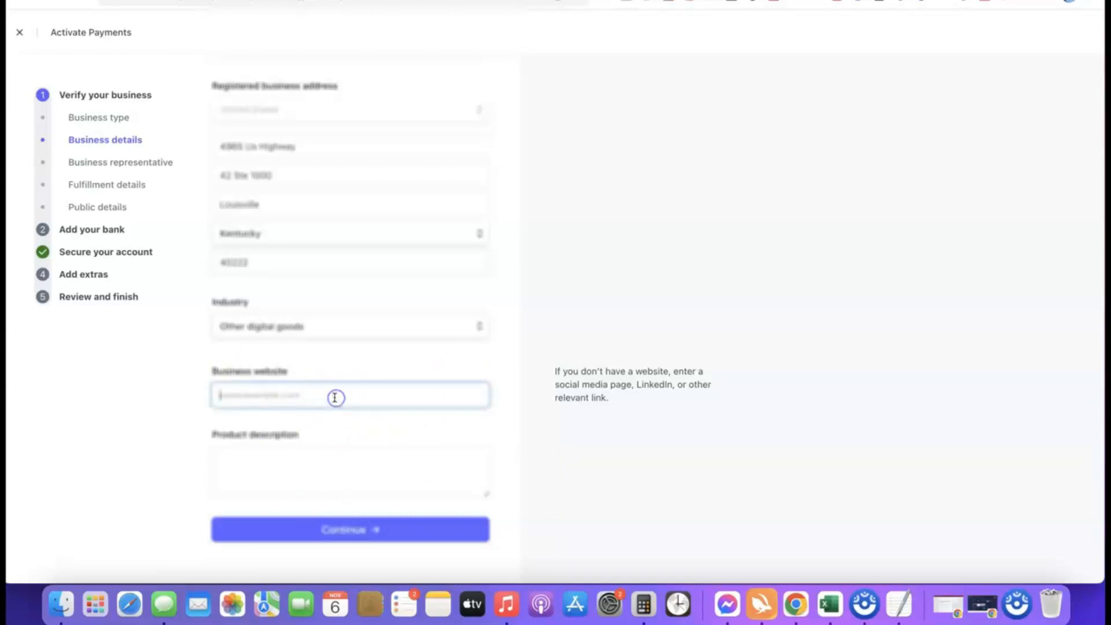
{"action": "type", "text": "https://affiliatebloggingblueprint.com/"}
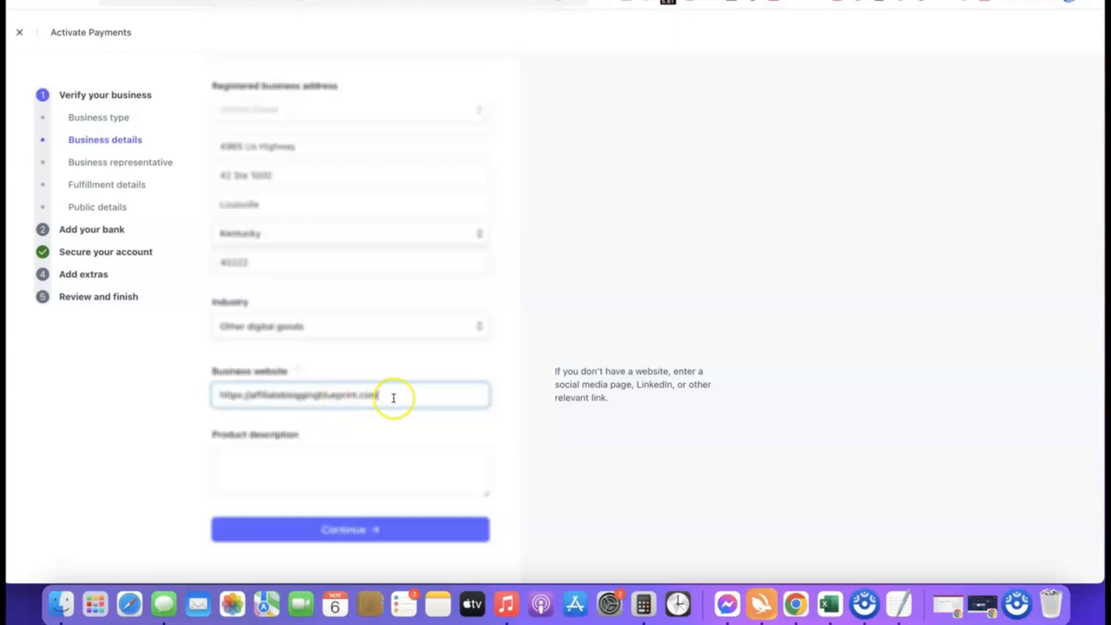
{"action": "left_click", "coordinate": [128, 403]}
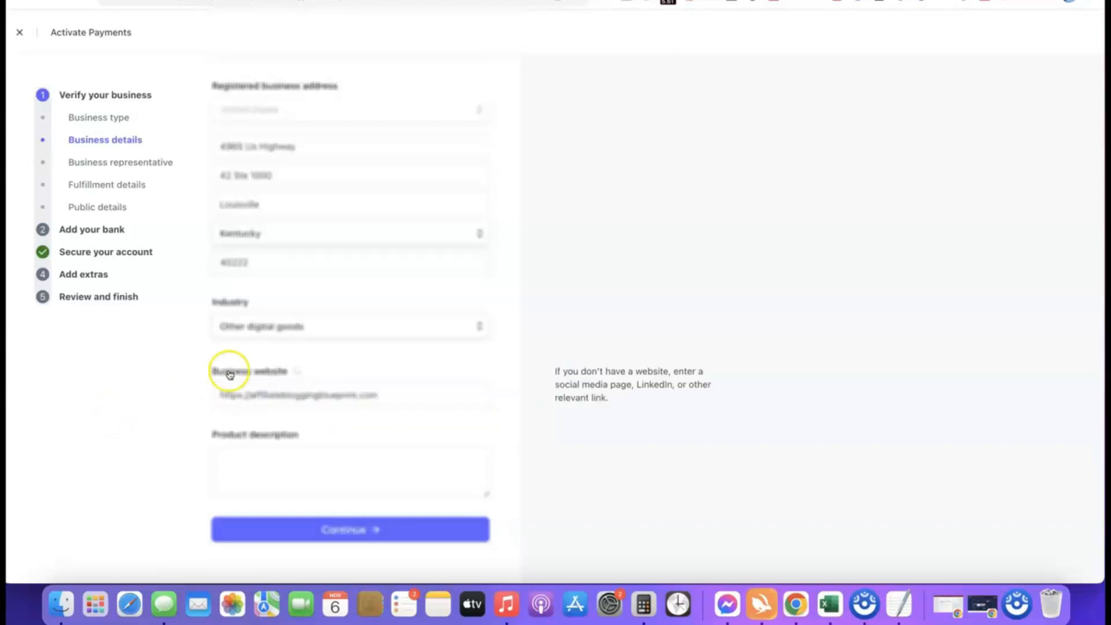
{"action": "left_click", "coordinate": [280, 452]}
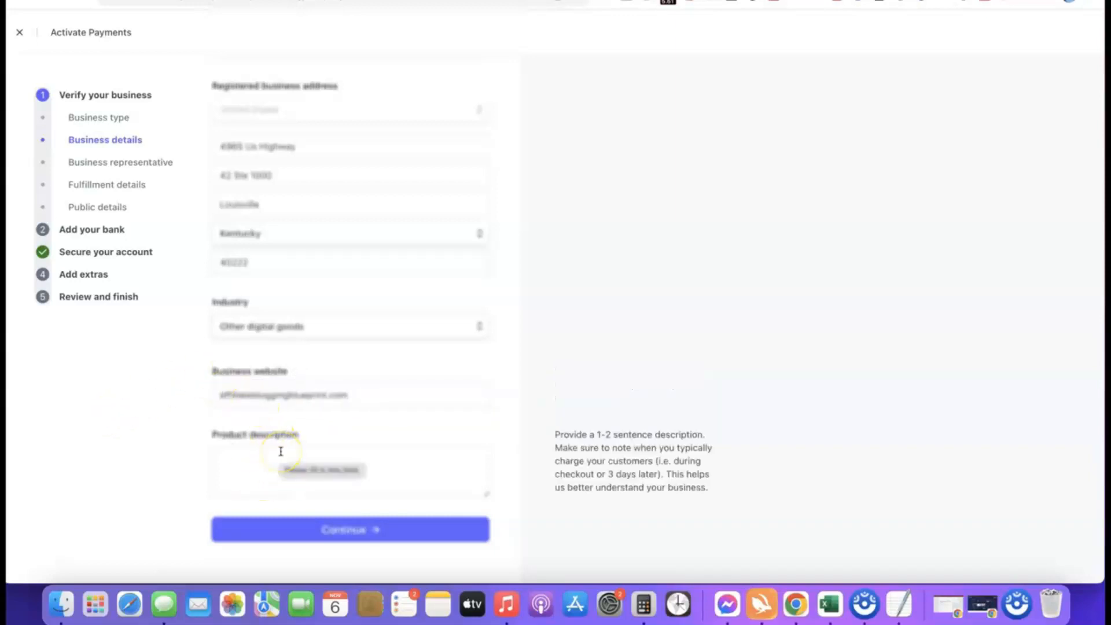
{"action": "type", "text": "Our product is a digital course training we sell to our site visitors."}
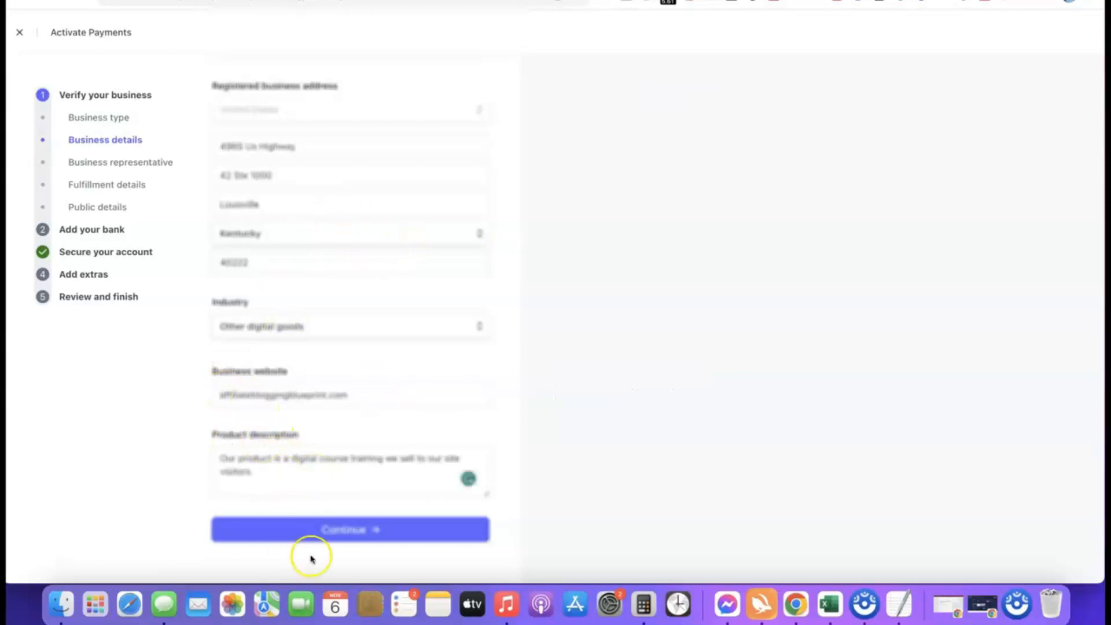
- Submit the business details and look through the representative's personal details form, including the country choices for the home address and phone number
{"action": "left_click", "coordinate": [335, 529]}
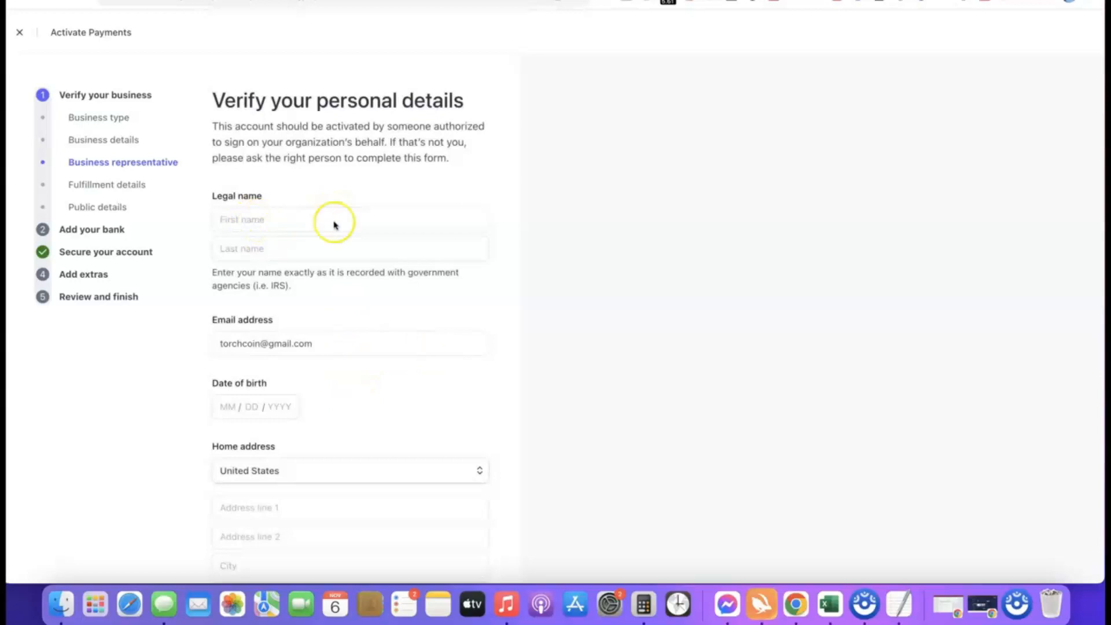
{"action": "scroll", "coordinate": [305, 400], "scroll_direction": "down", "scroll_amount": 1}
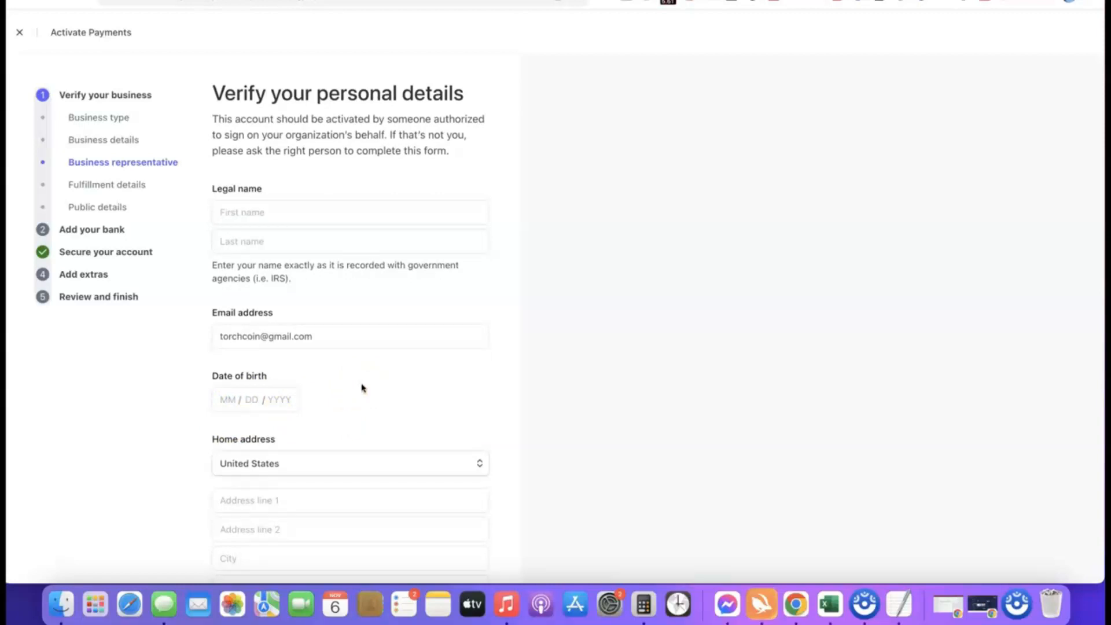
{"action": "scroll", "coordinate": [379, 405], "scroll_direction": "down", "scroll_amount": 4}
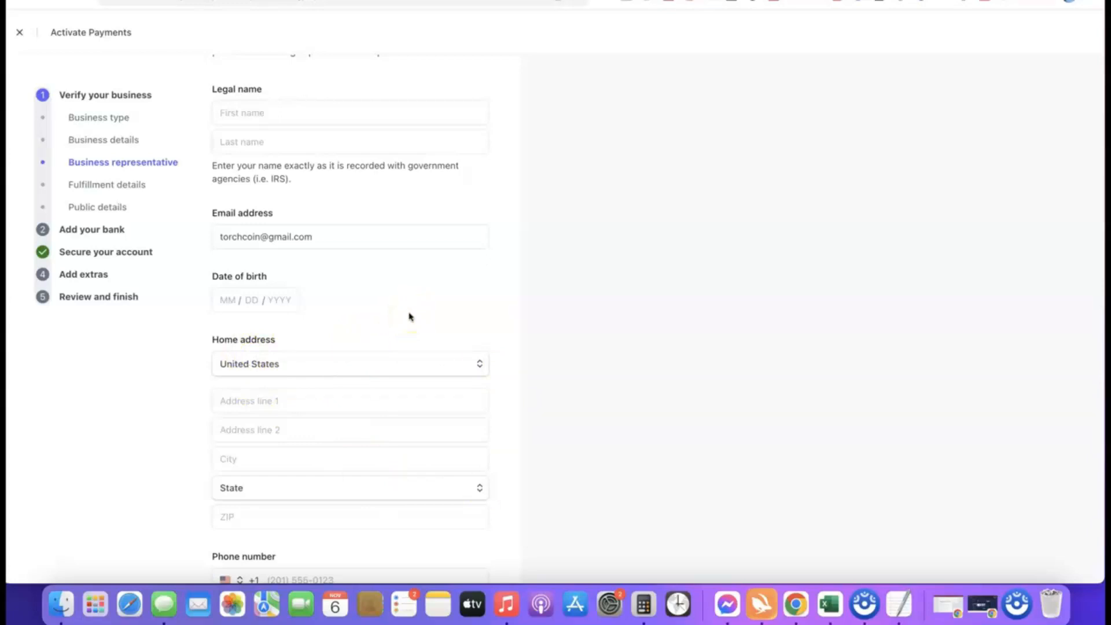
{"action": "left_click", "coordinate": [476, 364]}
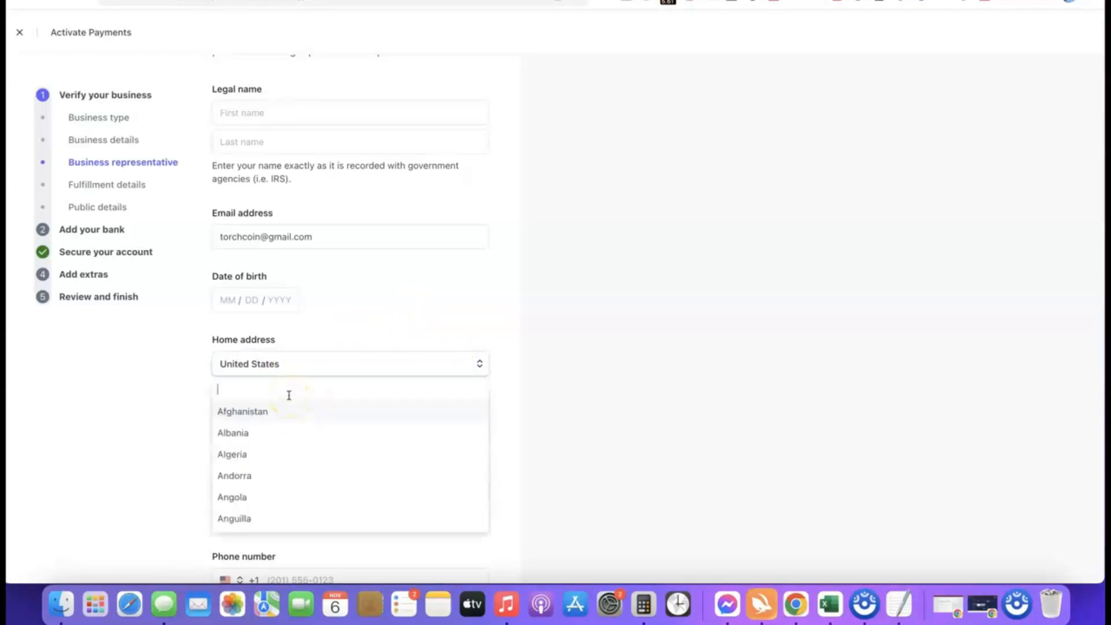
{"action": "left_click", "coordinate": [404, 371]}
{"action": "scroll", "coordinate": [341, 355], "scroll_direction": "down", "scroll_amount": 1}
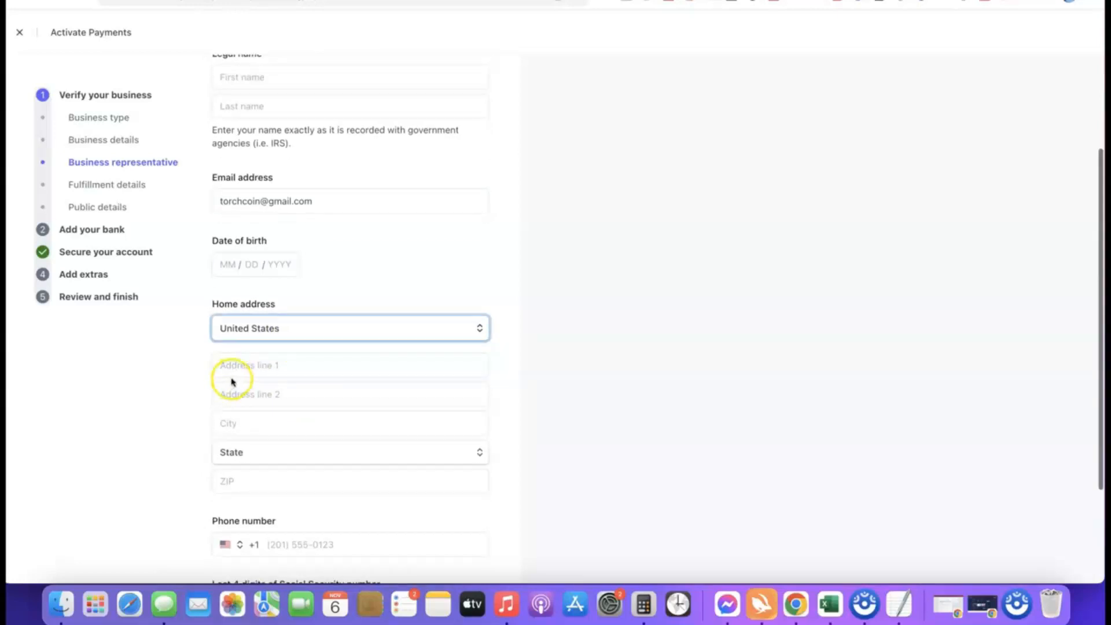
{"action": "scroll", "coordinate": [367, 380], "scroll_direction": "down", "scroll_amount": 2}
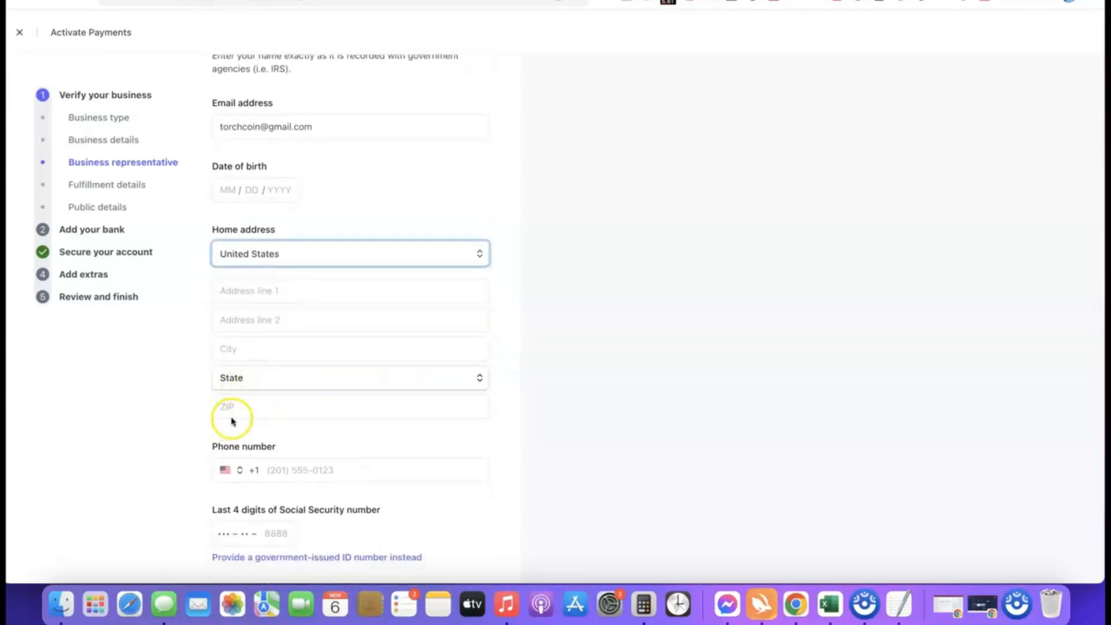
{"action": "scroll", "coordinate": [350, 400], "scroll_direction": "down", "scroll_amount": 1}
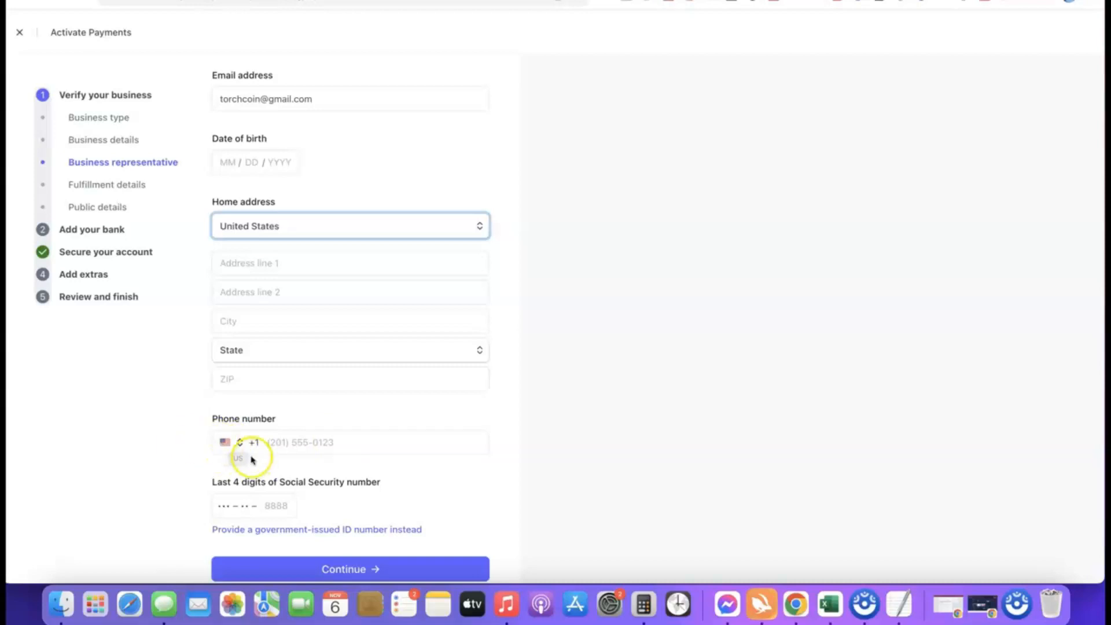
{"action": "left_click", "coordinate": [231, 443]}
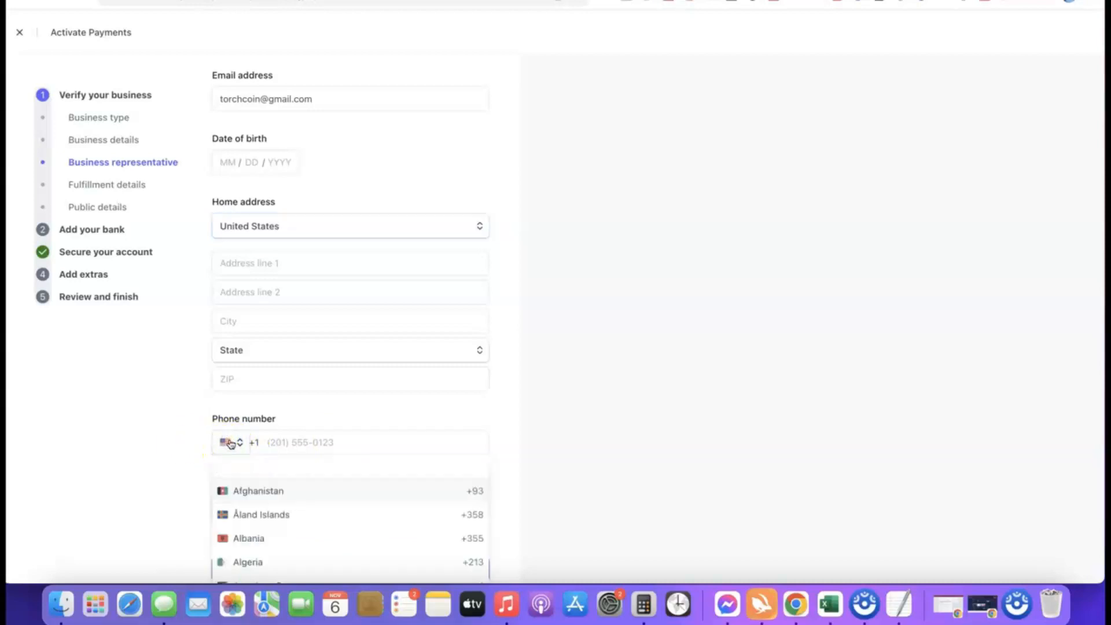
{"action": "left_click", "coordinate": [512, 453]}
{"action": "scroll", "coordinate": [446, 438], "scroll_direction": "down", "scroll_amount": 2}
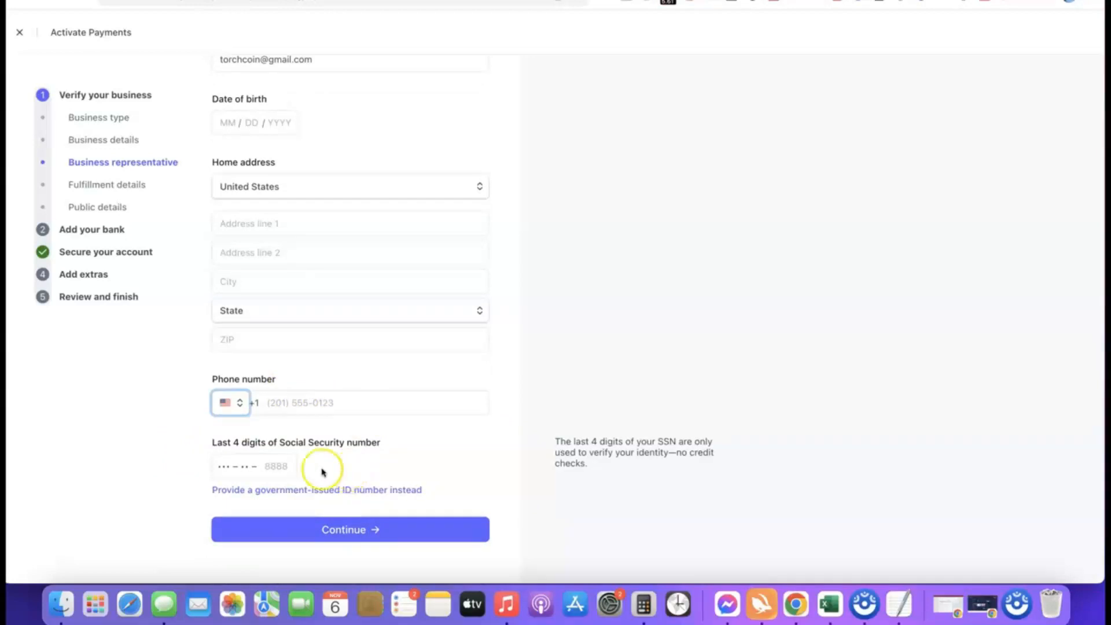
- Choose to verify the representative with a government-issued ID number and set the ID's country to NG
{"action": "scroll", "coordinate": [193, 448], "scroll_direction": "up", "scroll_amount": 5}
{"action": "scroll", "coordinate": [193, 449], "scroll_direction": "down", "scroll_amount": 5}
{"action": "scroll", "coordinate": [194, 447], "scroll_direction": "right", "scroll_amount": 5}
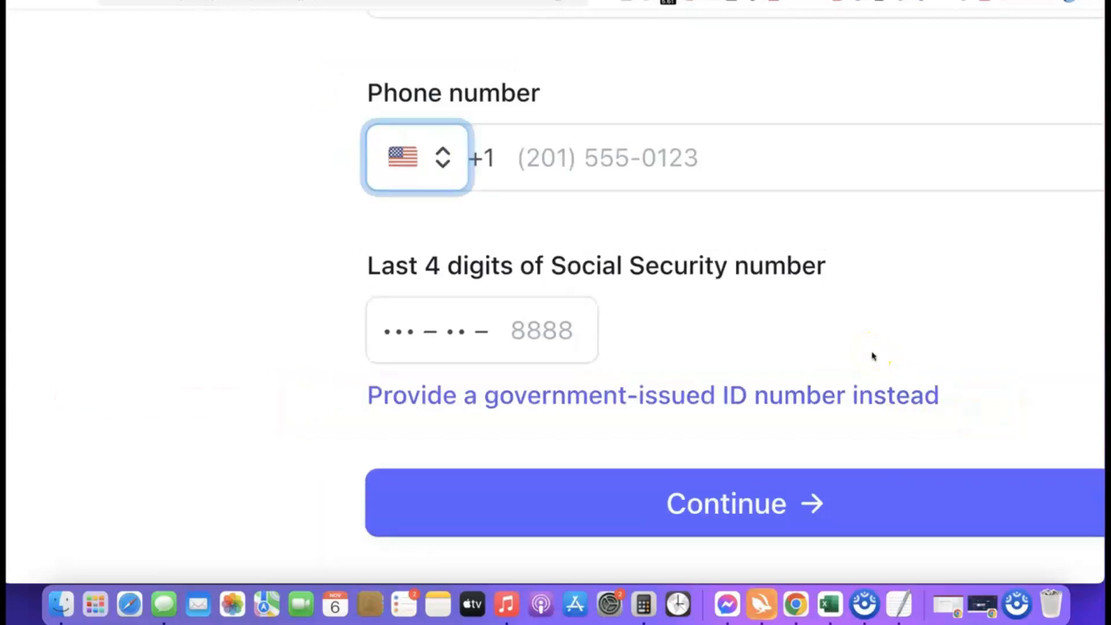
{"action": "left_click", "coordinate": [663, 395]}
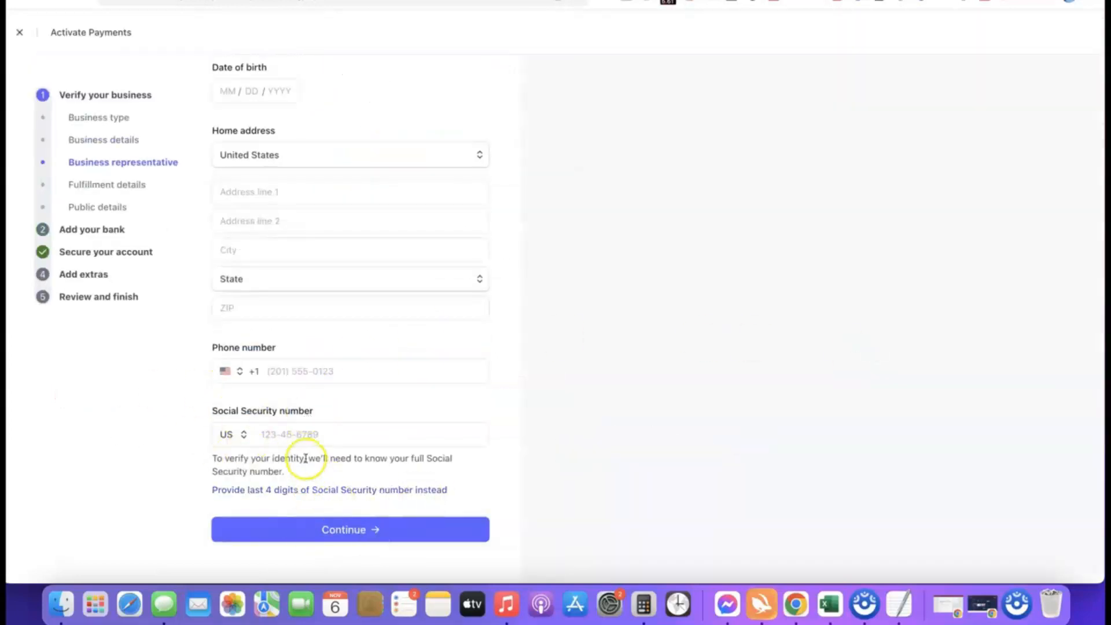
{"action": "left_click", "coordinate": [246, 435]}
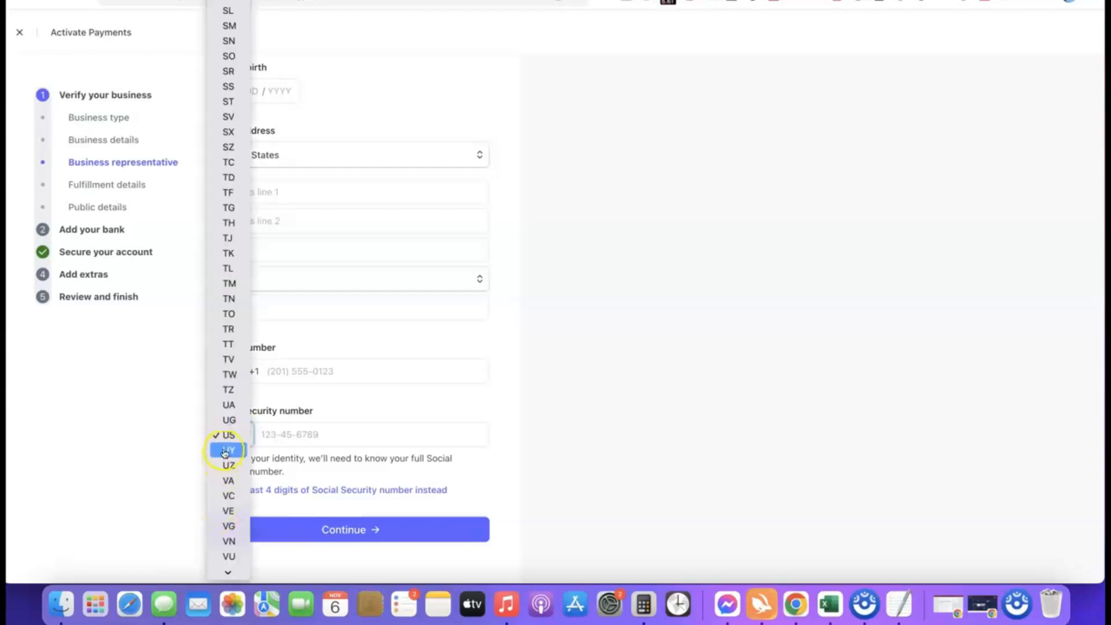
{"action": "scroll", "coordinate": [229, 240], "scroll_direction": "down", "scroll_amount": 2}
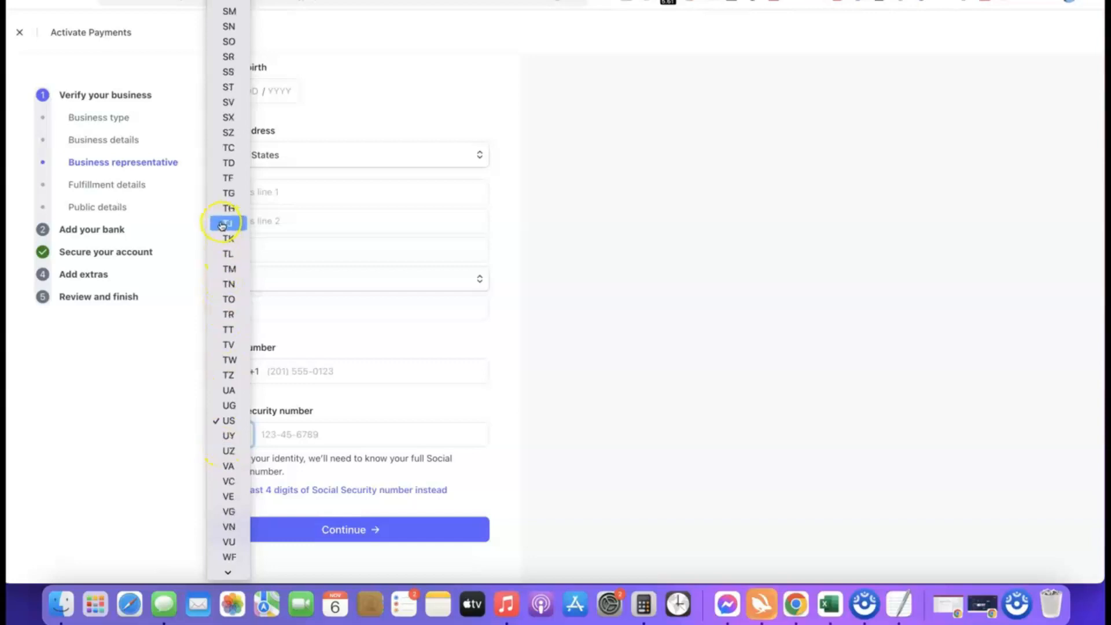
{"action": "left_click", "coordinate": [498, 434]}
{"action": "left_click", "coordinate": [236, 442]}
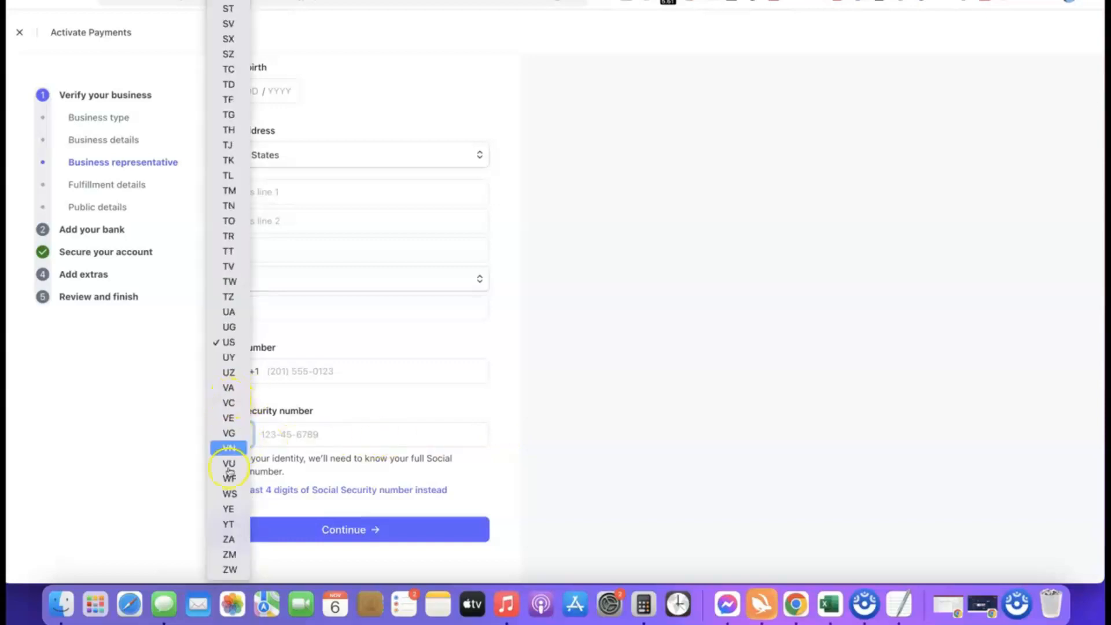
{"action": "left_click", "coordinate": [230, 539]}
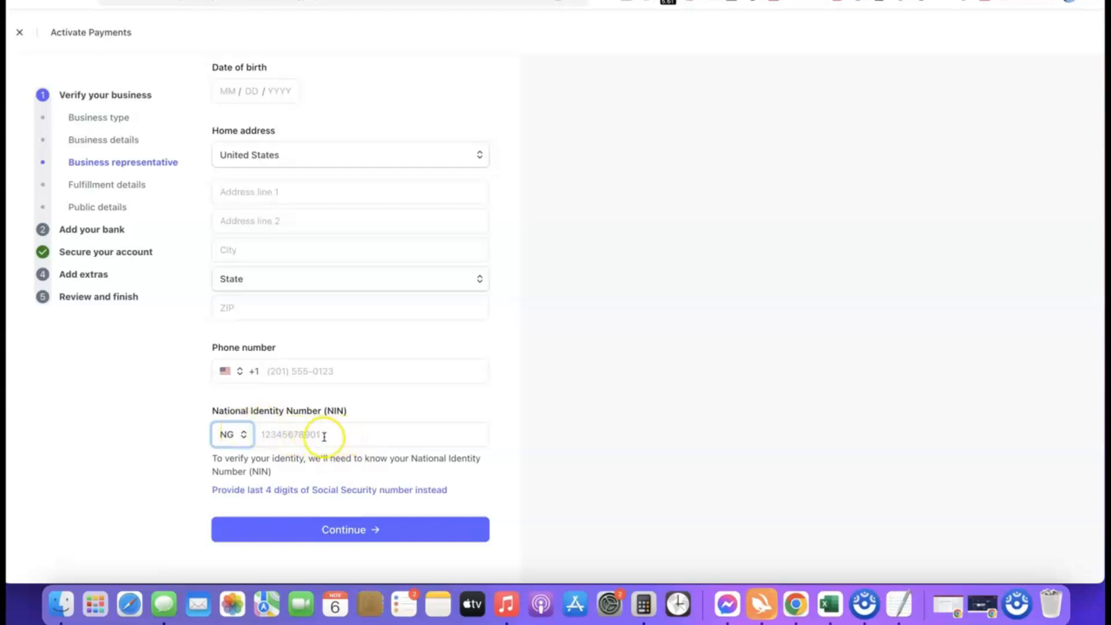
- Set the phone number's country to Nigeria (+234), complete the representative's personal details and submit them
{"action": "left_click", "coordinate": [225, 372]}
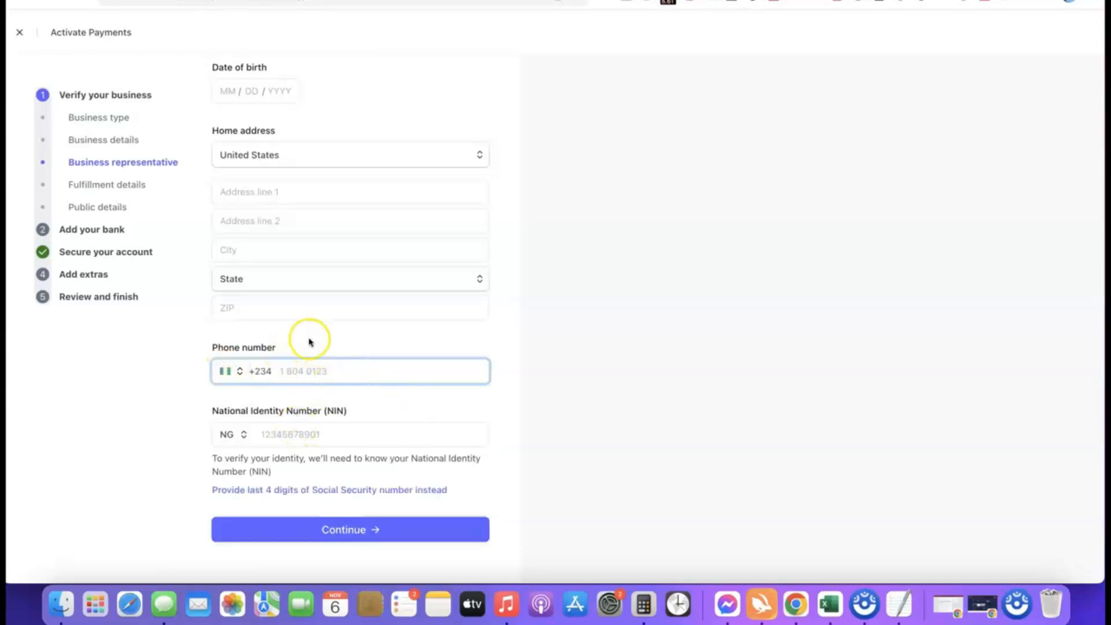
{"action": "scroll", "coordinate": [307, 348], "scroll_direction": "up", "scroll_amount": 3}
{"action": "scroll", "coordinate": [395, 260], "scroll_direction": "down", "scroll_amount": 3}
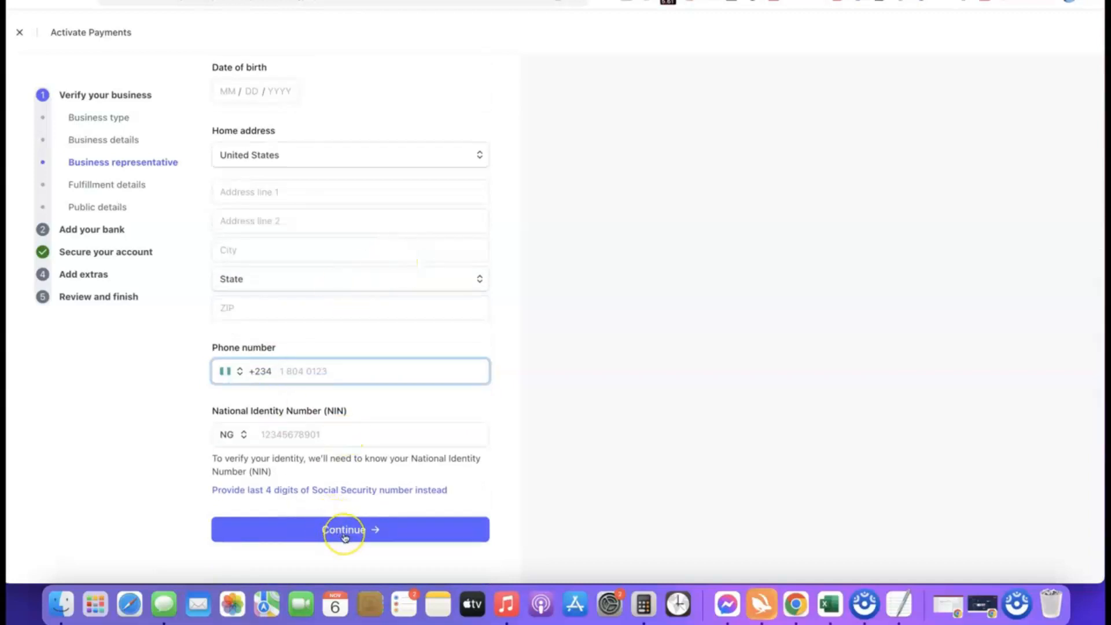
{"action": "scroll", "coordinate": [366, 412], "scroll_direction": "up", "scroll_amount": 6}
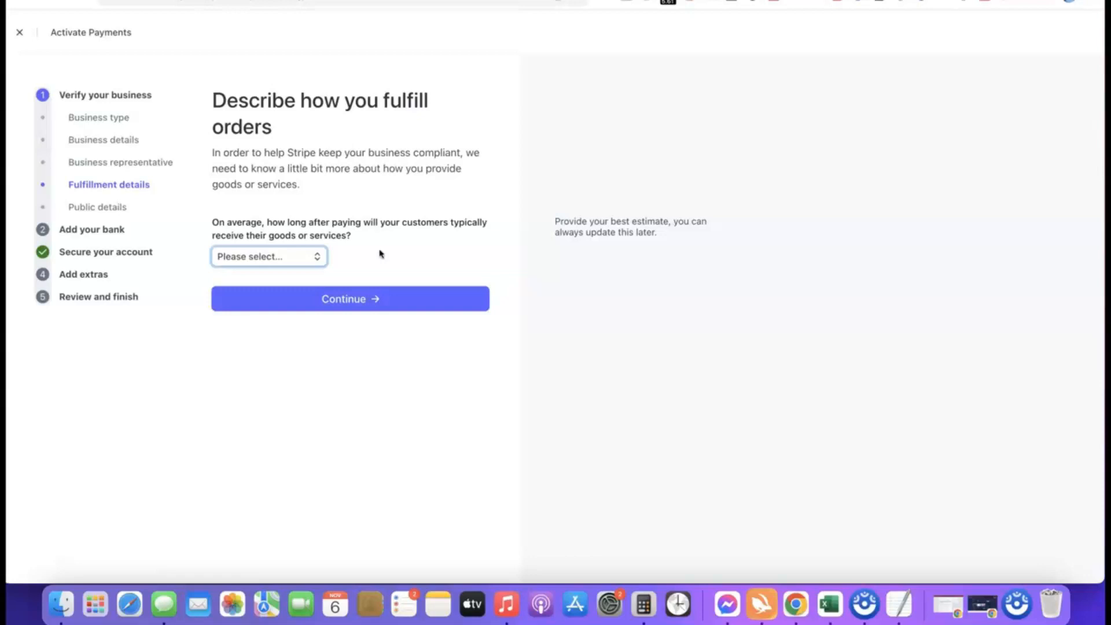
- Set the average time until customers receive their goods or services to Within one day and submit the fulfillment details
{"action": "left_click", "coordinate": [292, 260]}
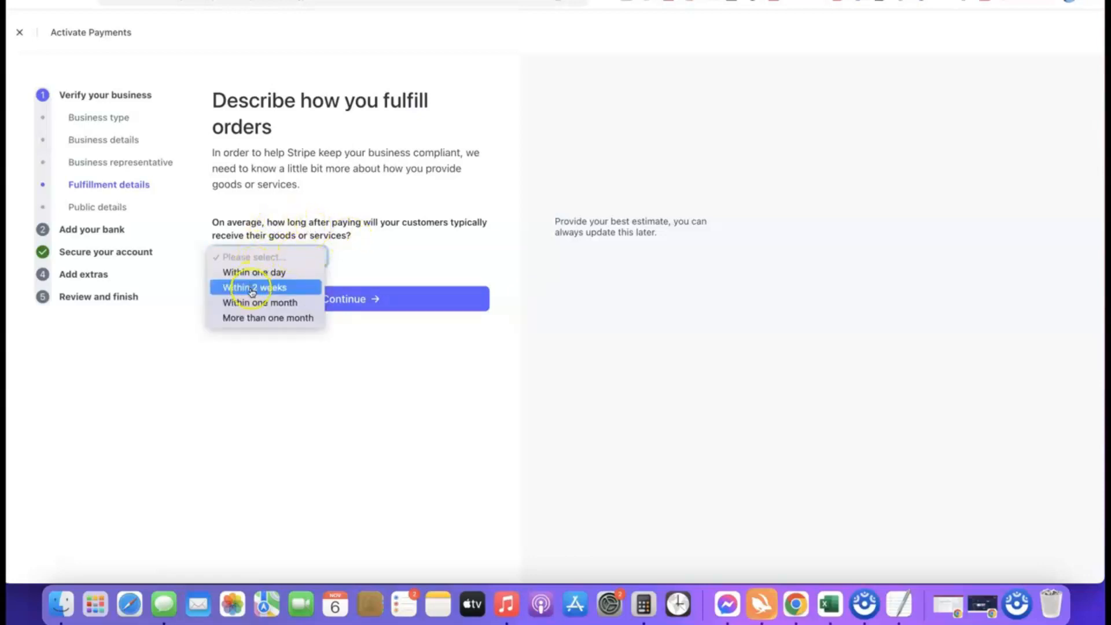
{"action": "left_click", "coordinate": [270, 291]}
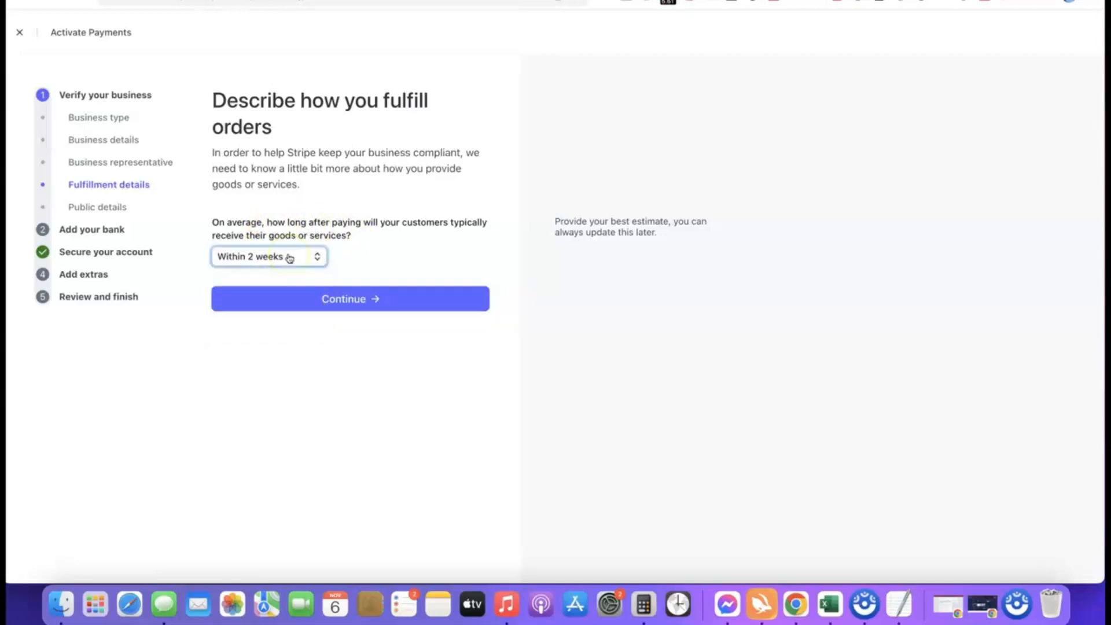
{"action": "left_click", "coordinate": [289, 258]}
{"action": "left_click", "coordinate": [244, 245]}
{"action": "left_click", "coordinate": [346, 300]}
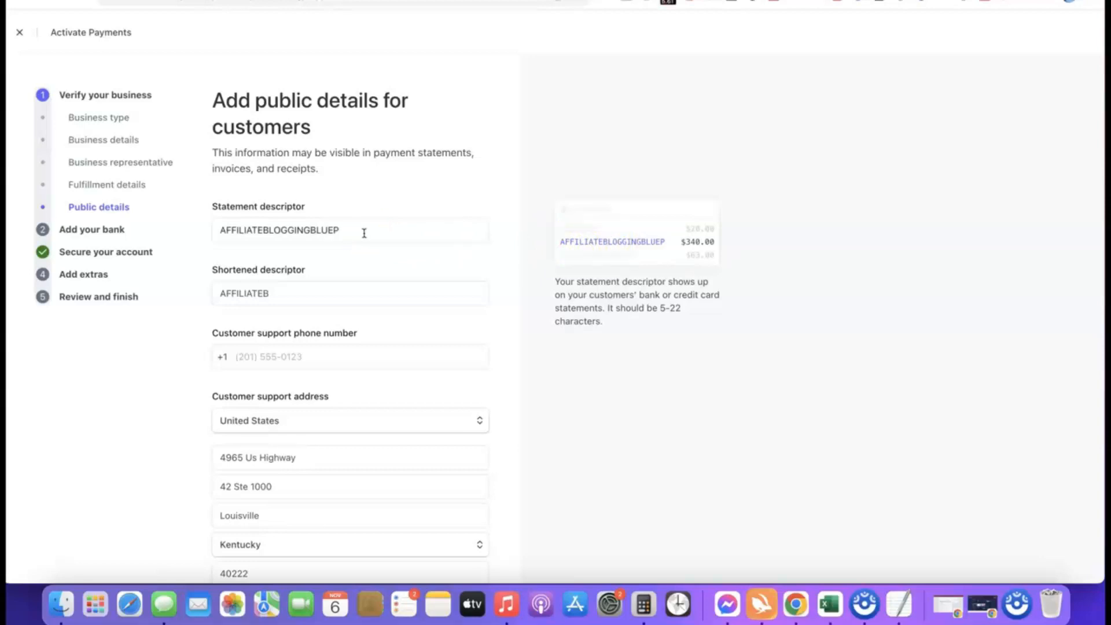
- Keep AFFILIATEBLOGGINGBLUEP as statement descriptor and AFFILIATEB as shortened descriptor, check the support contact fields and submit the public details
{"action": "left_click", "coordinate": [281, 293]}
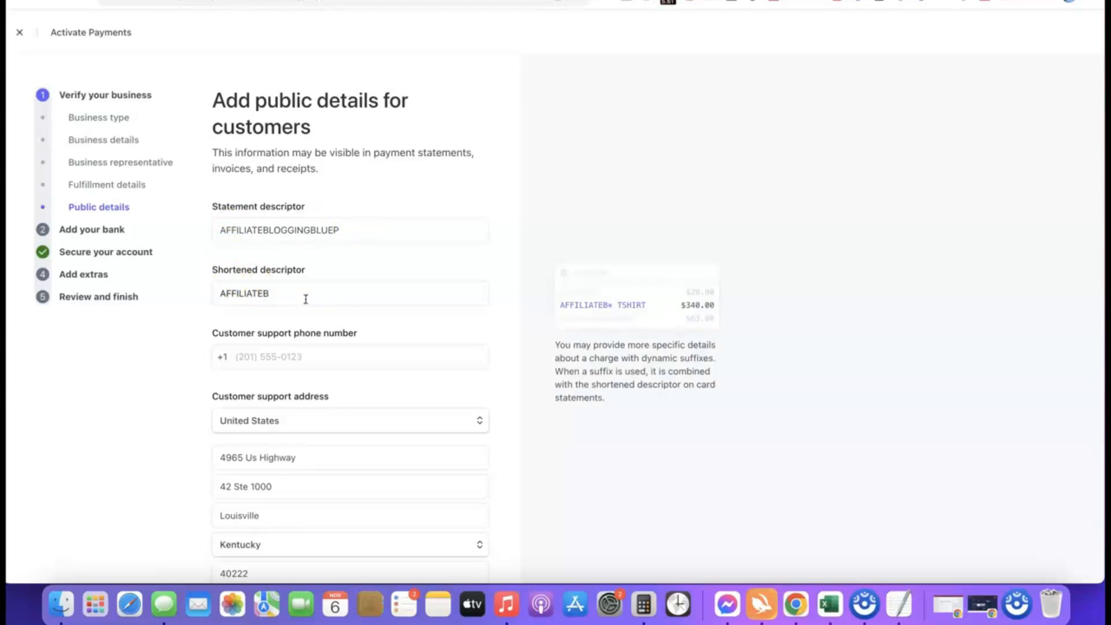
{"action": "left_click", "coordinate": [226, 345]}
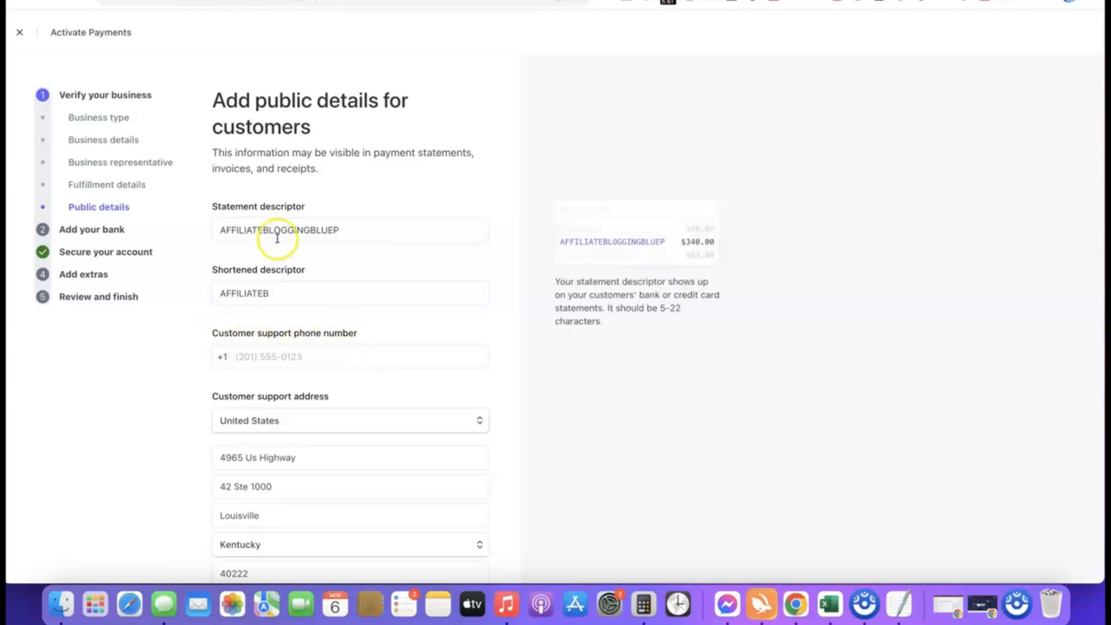
{"action": "scroll", "coordinate": [278, 240], "scroll_direction": "down", "scroll_amount": 2}
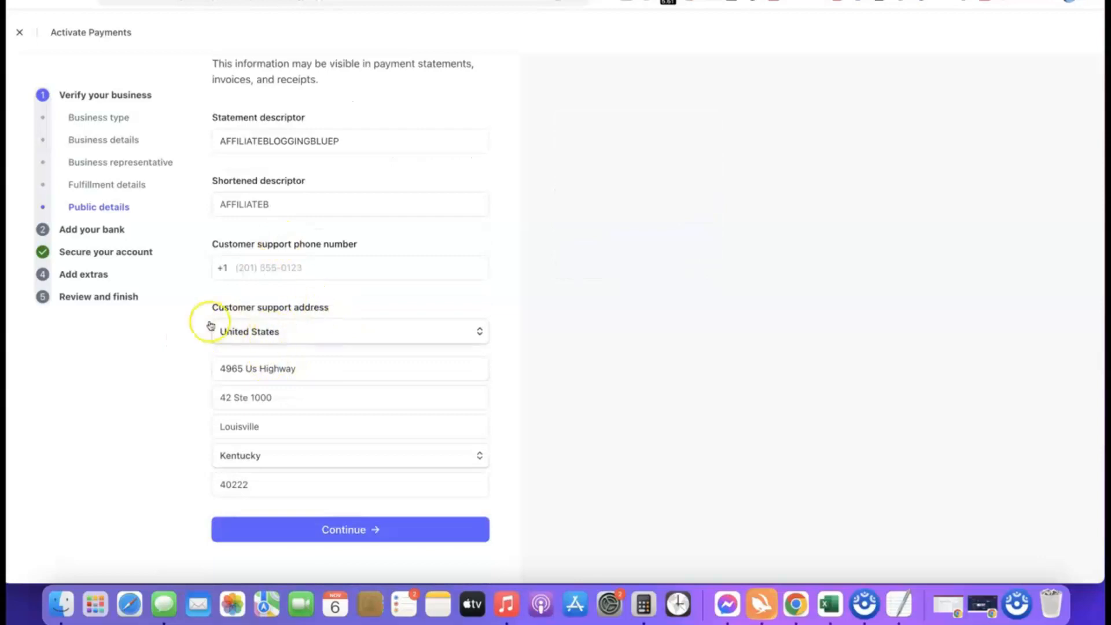
{"action": "scroll", "coordinate": [295, 343], "scroll_direction": "up", "scroll_amount": 2}
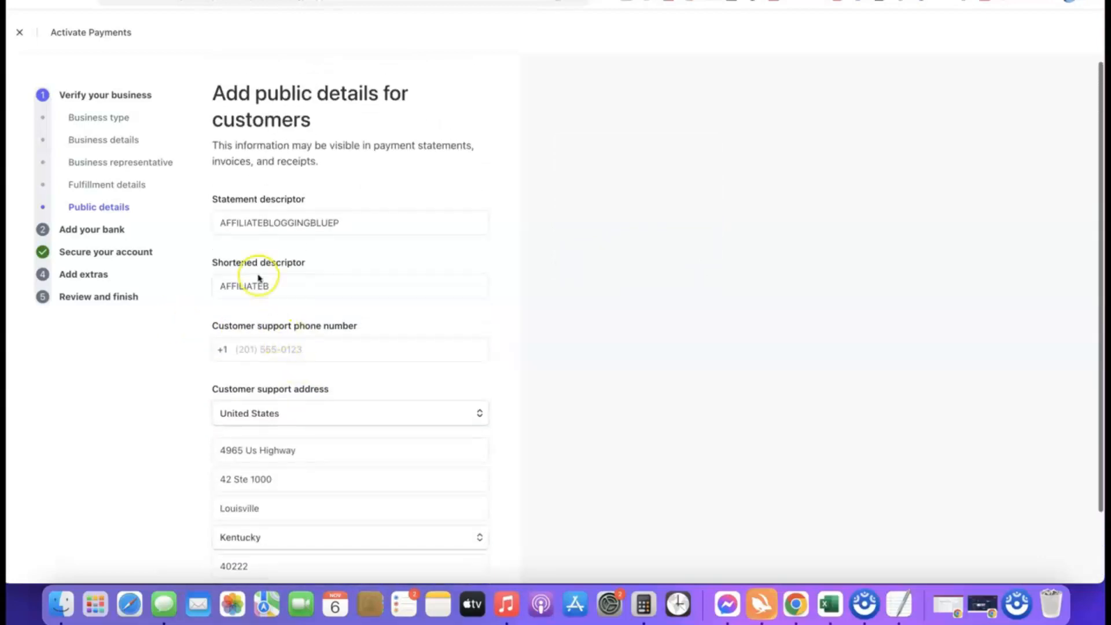
{"action": "mouse_move", "coordinate": [365, 224]}
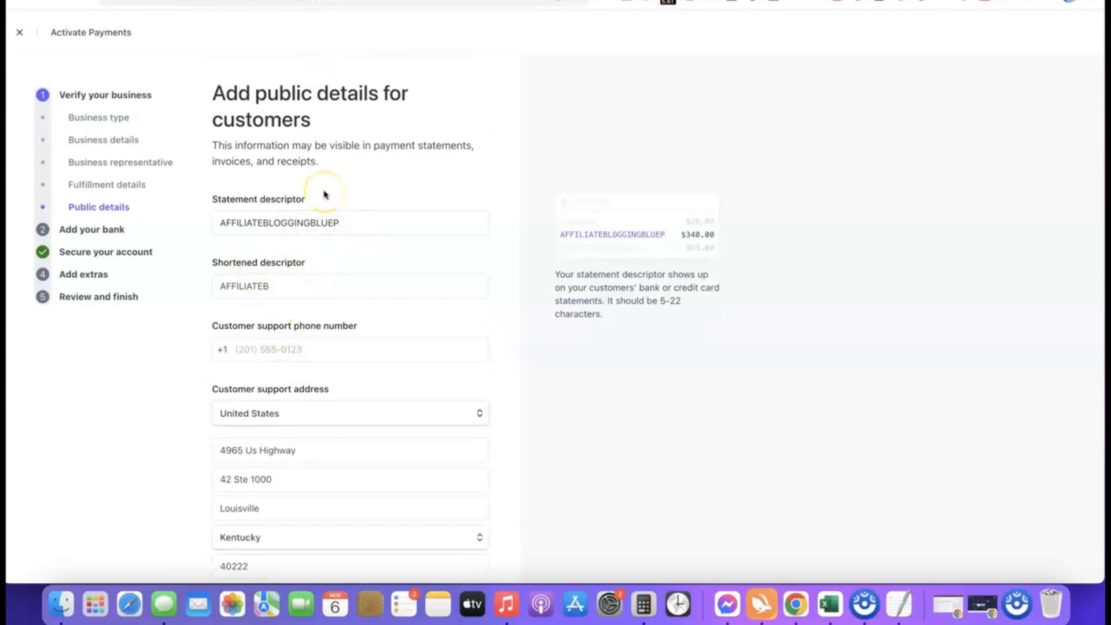
{"action": "scroll", "coordinate": [323, 196], "scroll_direction": "down", "scroll_amount": 2}
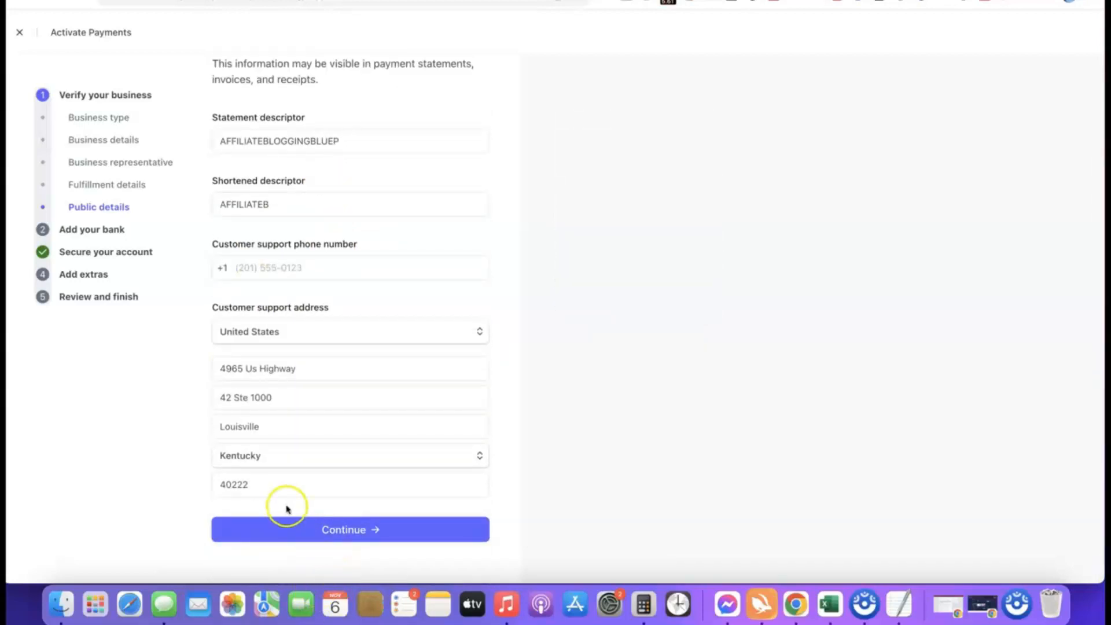
{"action": "left_click", "coordinate": [290, 528]}
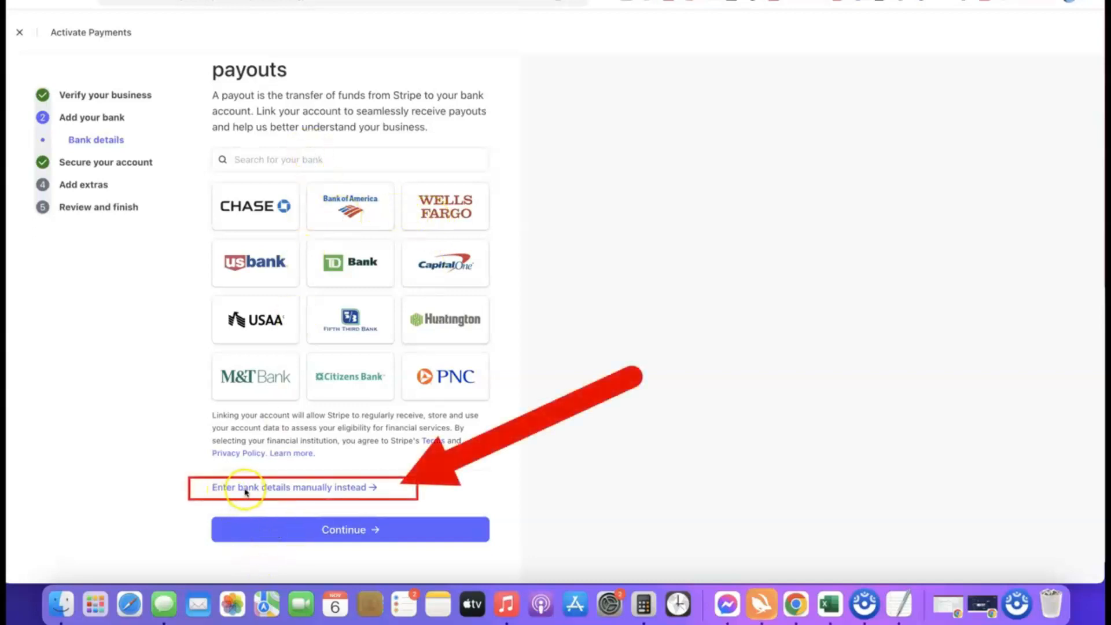
- Enter the payout bank's routing and account numbers manually, save them and continue with the Bank of America account
{"action": "left_click", "coordinate": [325, 488]}
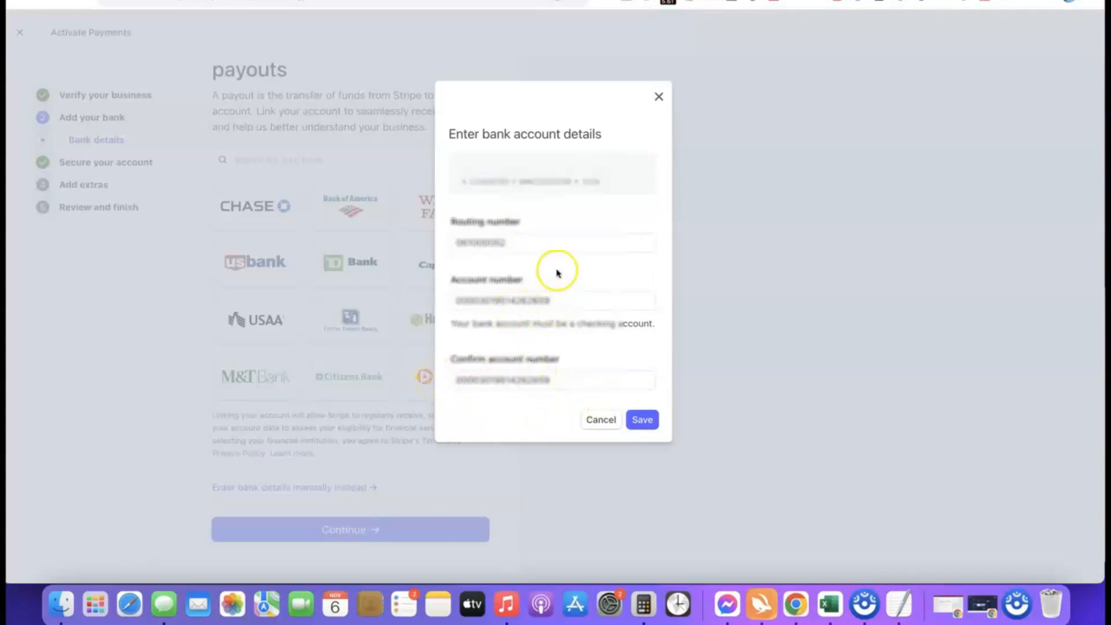
{"action": "left_click", "coordinate": [647, 422]}
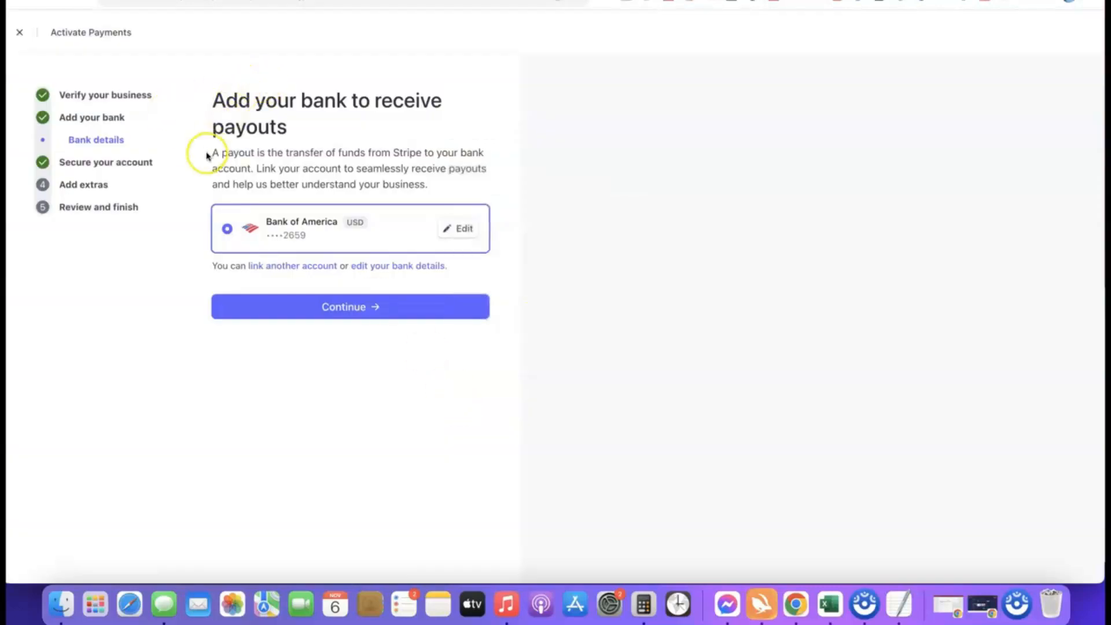
{"action": "left_click", "coordinate": [341, 308]}
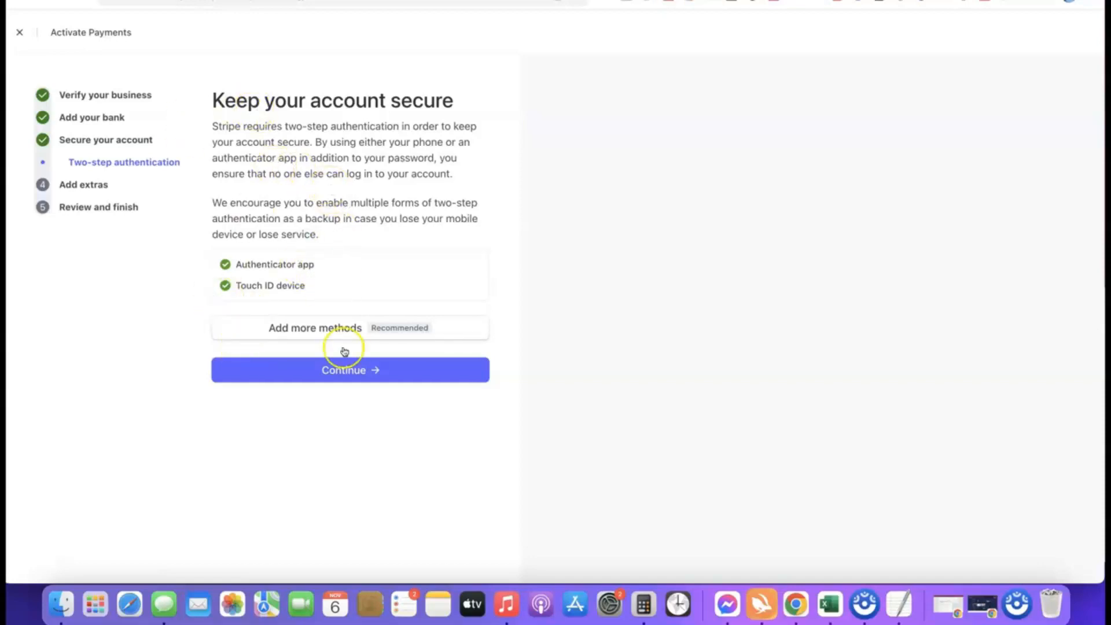
- Keep the current two-step authentication methods, skip the optional tax calculation and climate contributions, and review the summary
{"action": "left_click", "coordinate": [354, 375]}
{"action": "scroll", "coordinate": [390, 179], "scroll_direction": "down", "scroll_amount": 1}
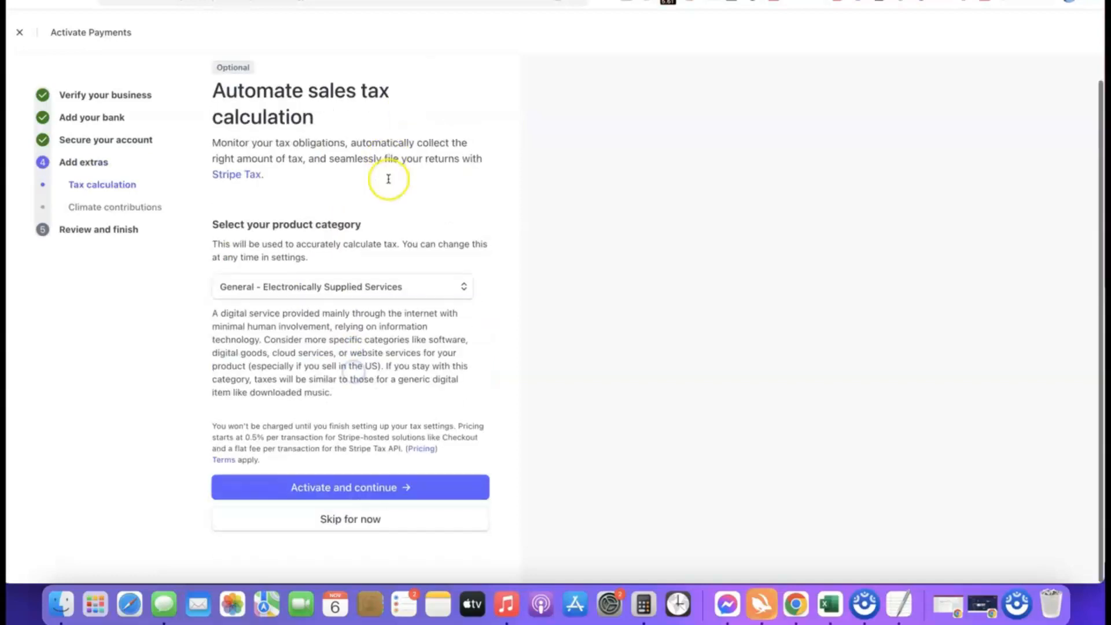
{"action": "left_click", "coordinate": [351, 521]}
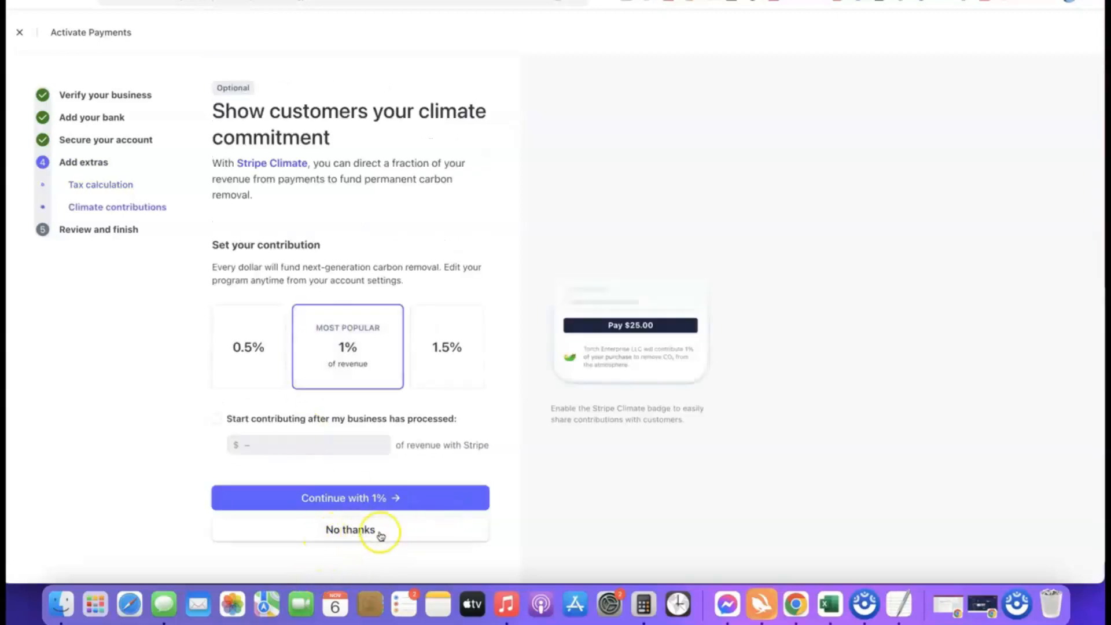
{"action": "left_click", "coordinate": [374, 530]}
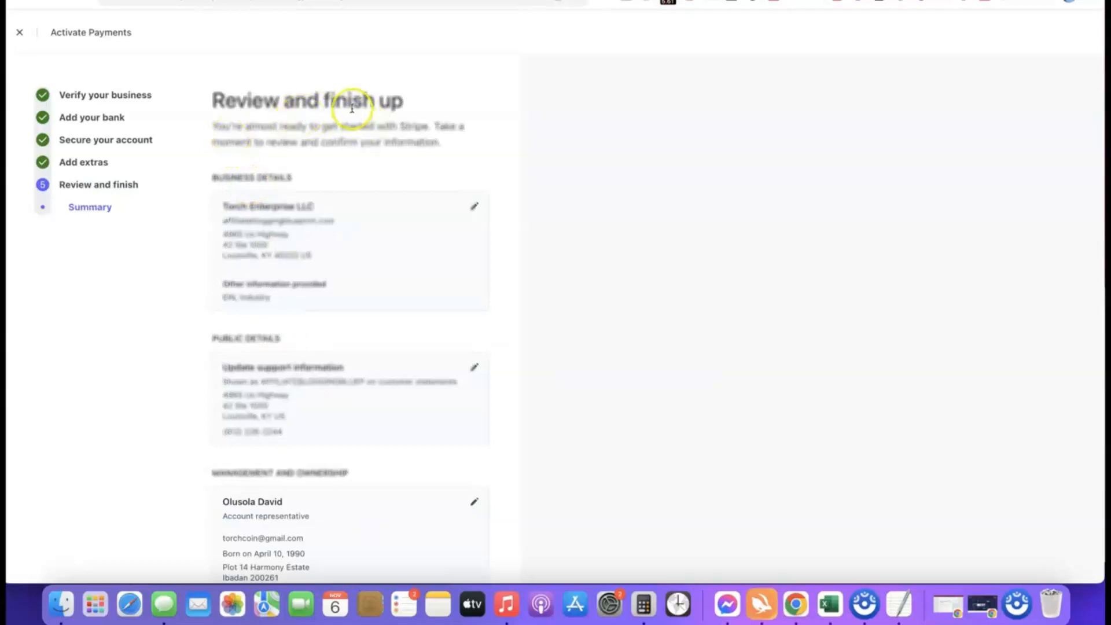
{"action": "scroll", "coordinate": [313, 89], "scroll_direction": "down", "scroll_amount": 3}
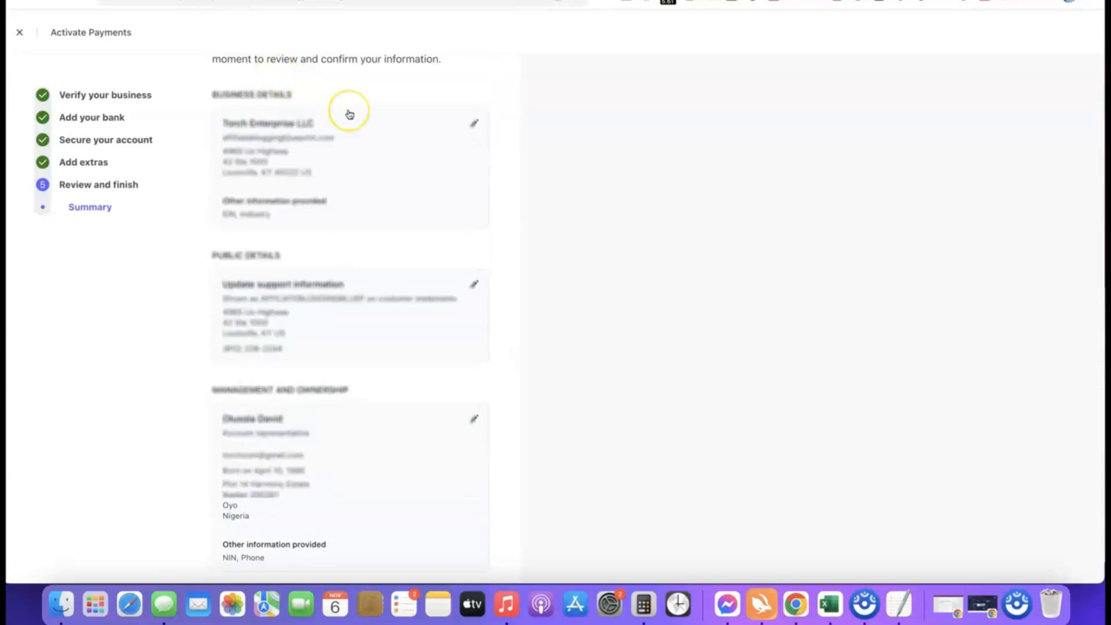
- Review the rest of the activation summary, then agree to the Stripe terms and submit the application
{"action": "scroll", "coordinate": [350, 114], "scroll_direction": "down", "scroll_amount": 10}
{"action": "scroll", "coordinate": [350, 115], "scroll_direction": "down", "scroll_amount": 3}
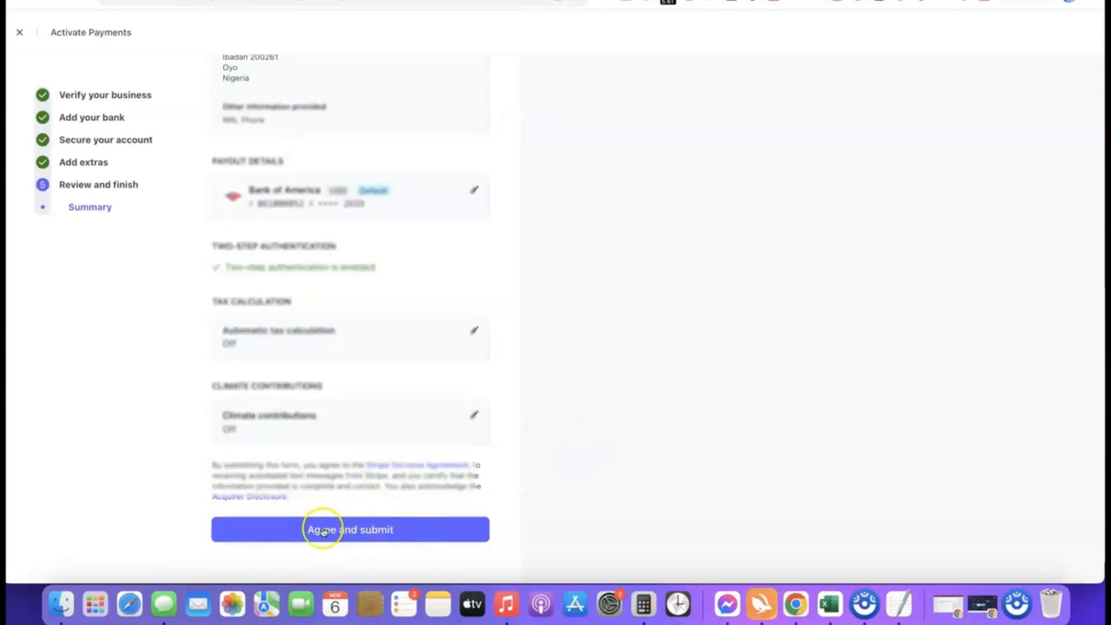
{"action": "left_click", "coordinate": [342, 528]}
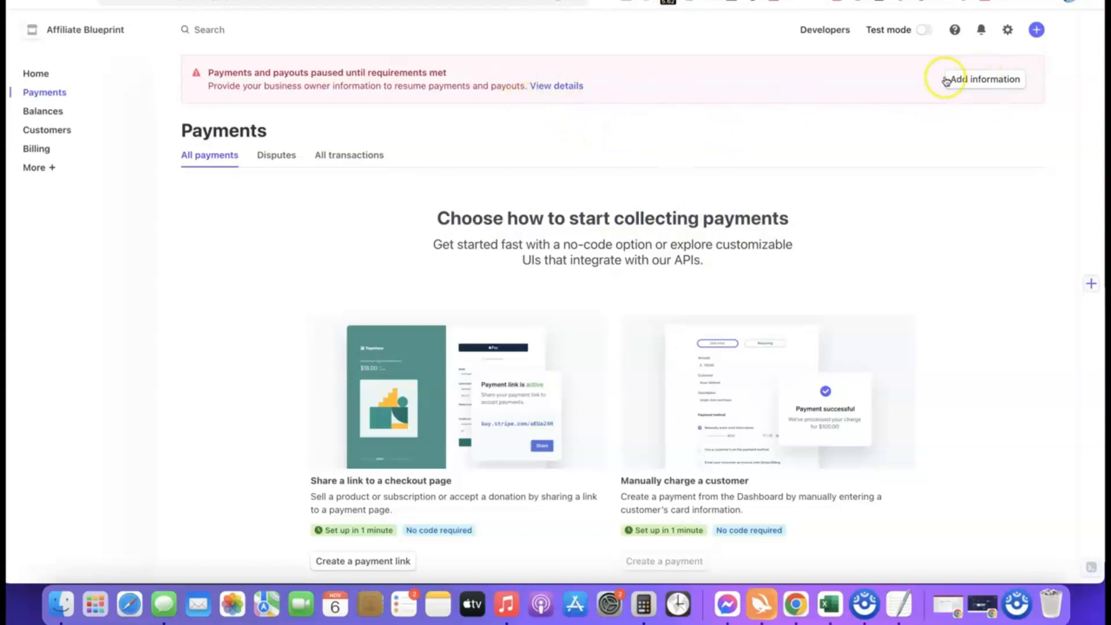
- Start adding the required business owner information and open the account representative's incomplete management and ownership entry for updating
{"action": "left_click", "coordinate": [963, 80]}
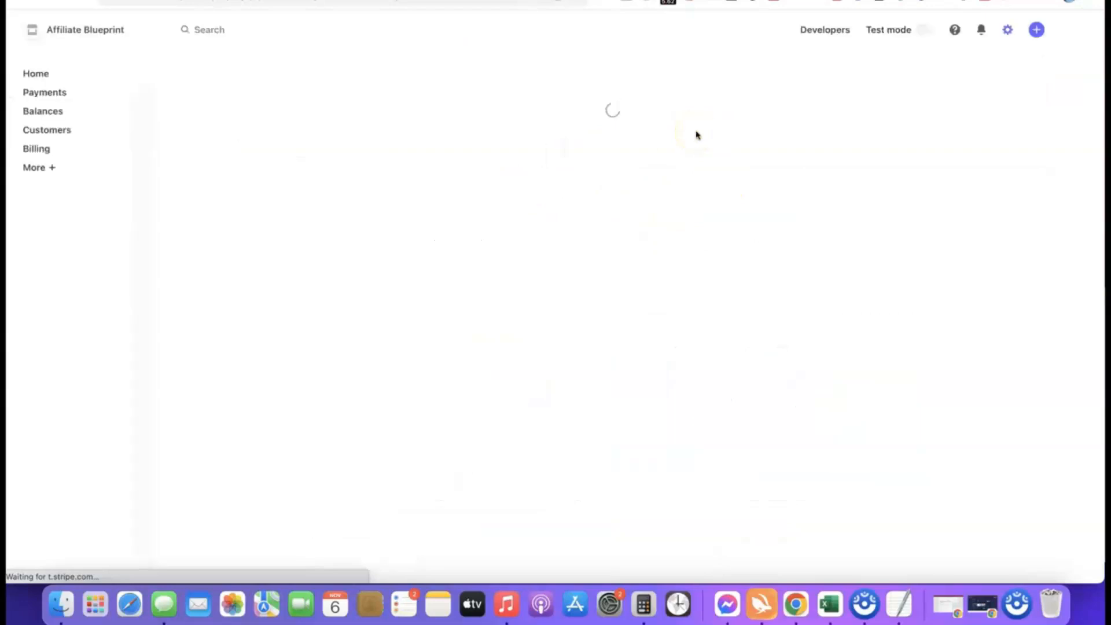
{"action": "scroll", "coordinate": [565, 154], "scroll_direction": "down", "scroll_amount": 2}
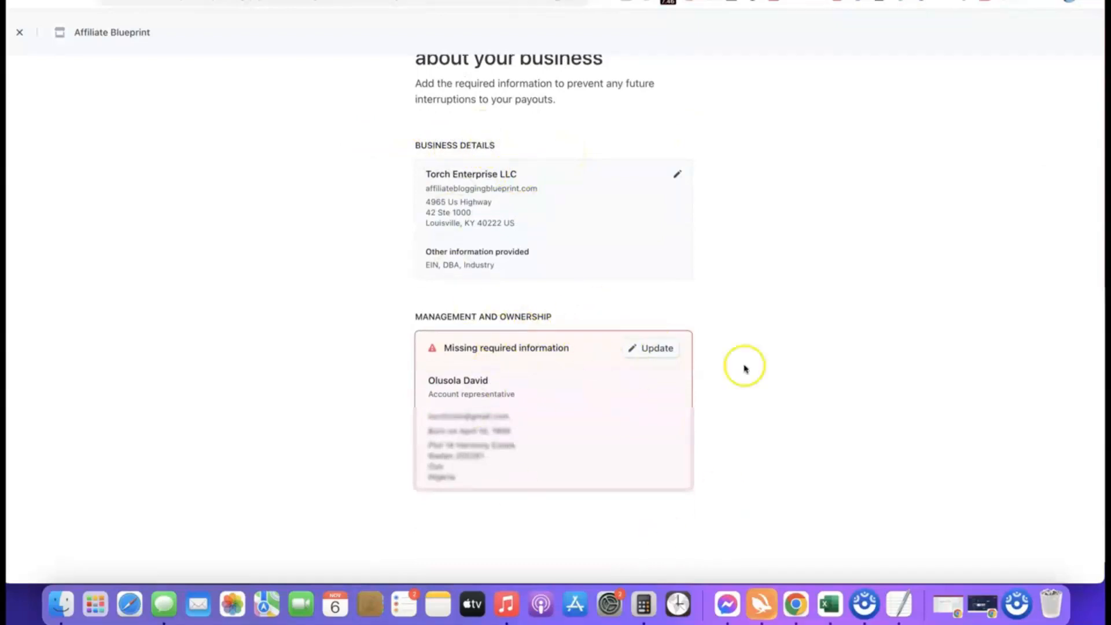
{"action": "scroll", "coordinate": [822, 320], "scroll_direction": "down", "scroll_amount": 1}
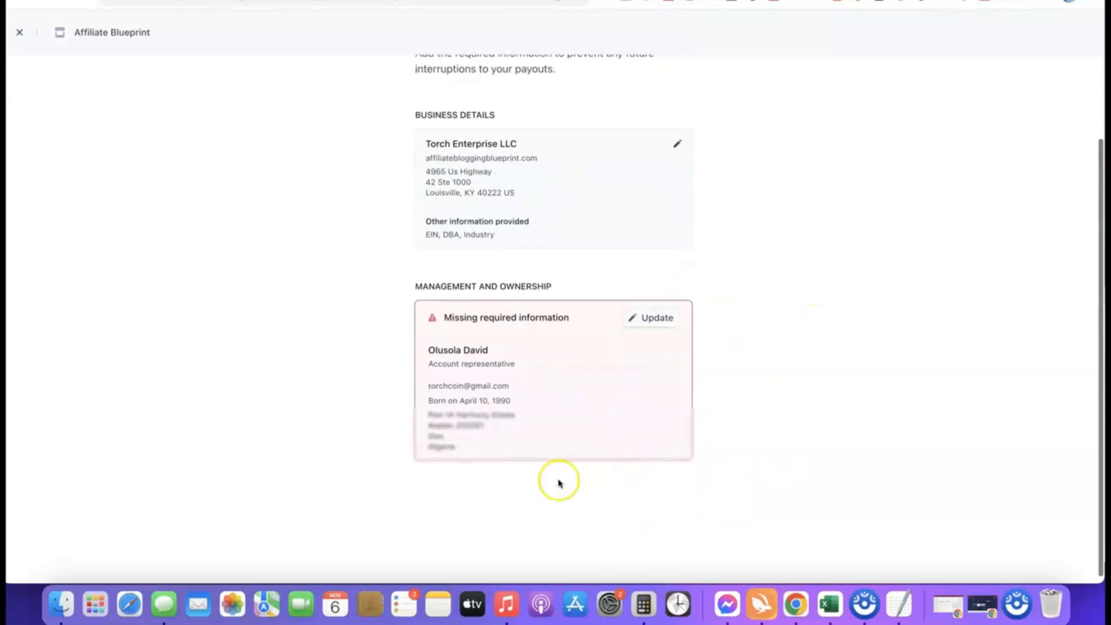
{"action": "left_click", "coordinate": [655, 320]}
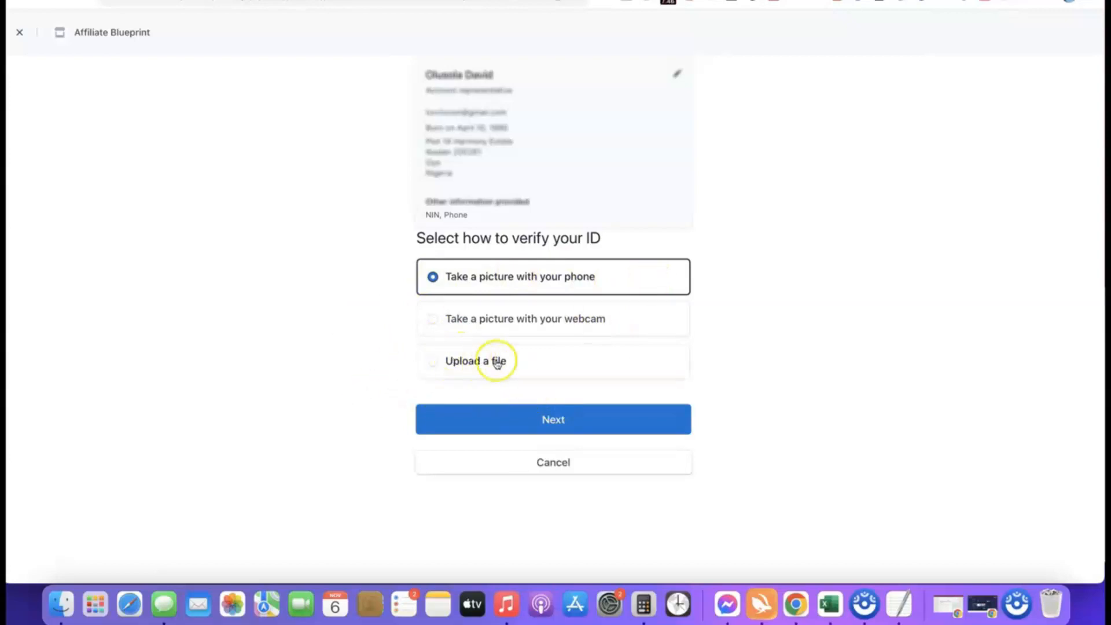
- Choose to verify the representative's ID by file upload with a driver's license, and accept Stripe's identity verification terms
{"action": "left_click", "coordinate": [446, 362]}
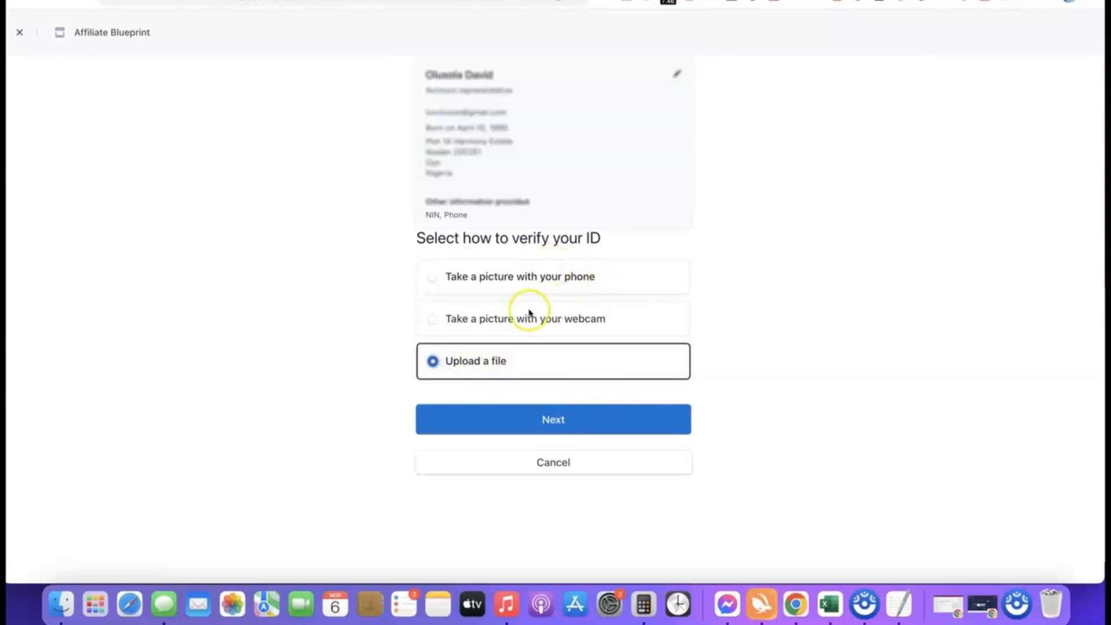
{"action": "left_click", "coordinate": [549, 418]}
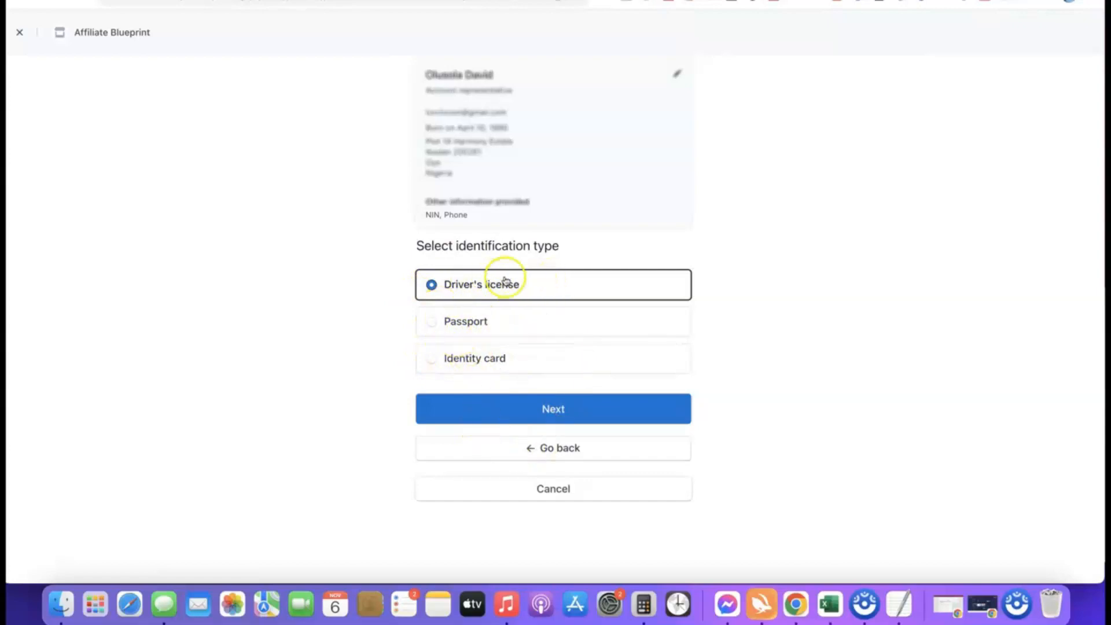
{"action": "left_click", "coordinate": [555, 412]}
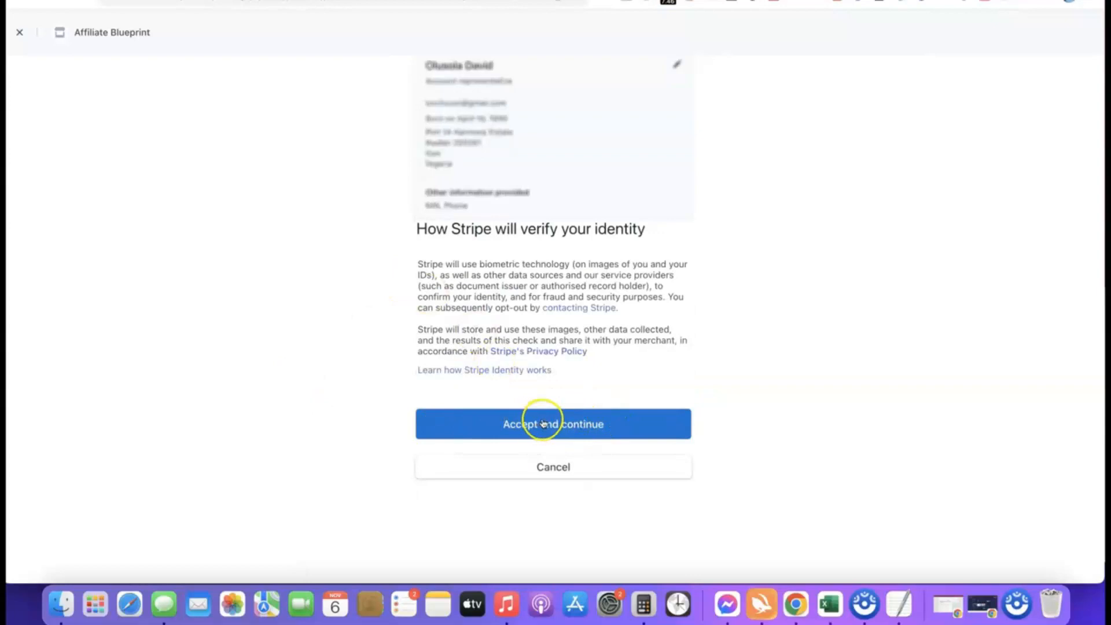
{"action": "left_click", "coordinate": [544, 425]}
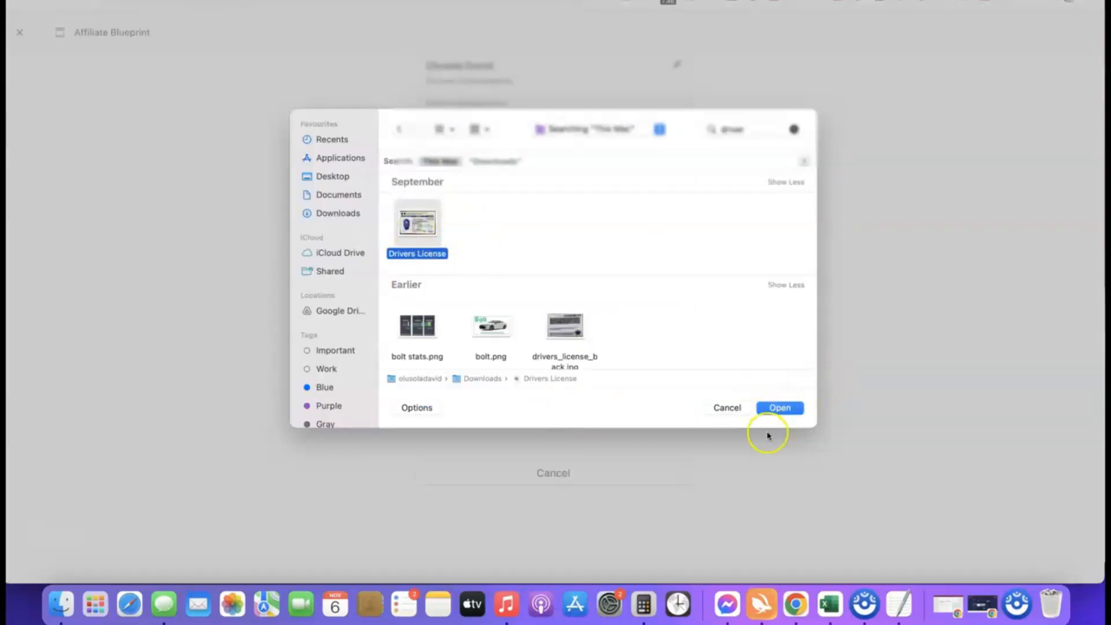
- Upload Drivers License as the ID's front and drivers_license_back.jpg as its back, accept both images, and return to the dashboard
{"action": "left_click", "coordinate": [781, 409]}
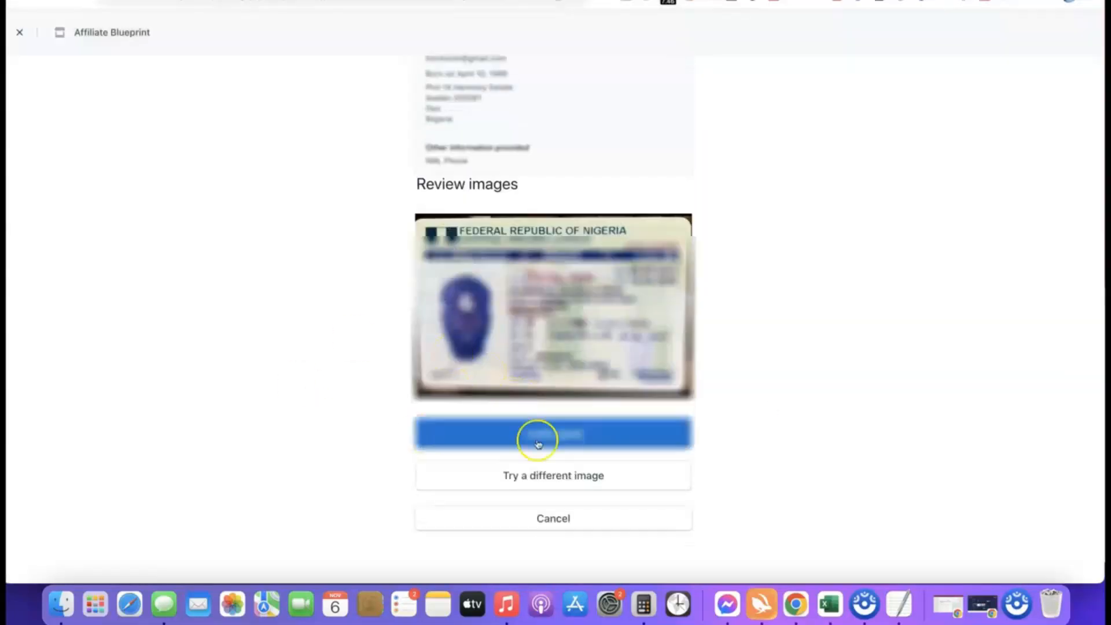
{"action": "left_click", "coordinate": [559, 435]}
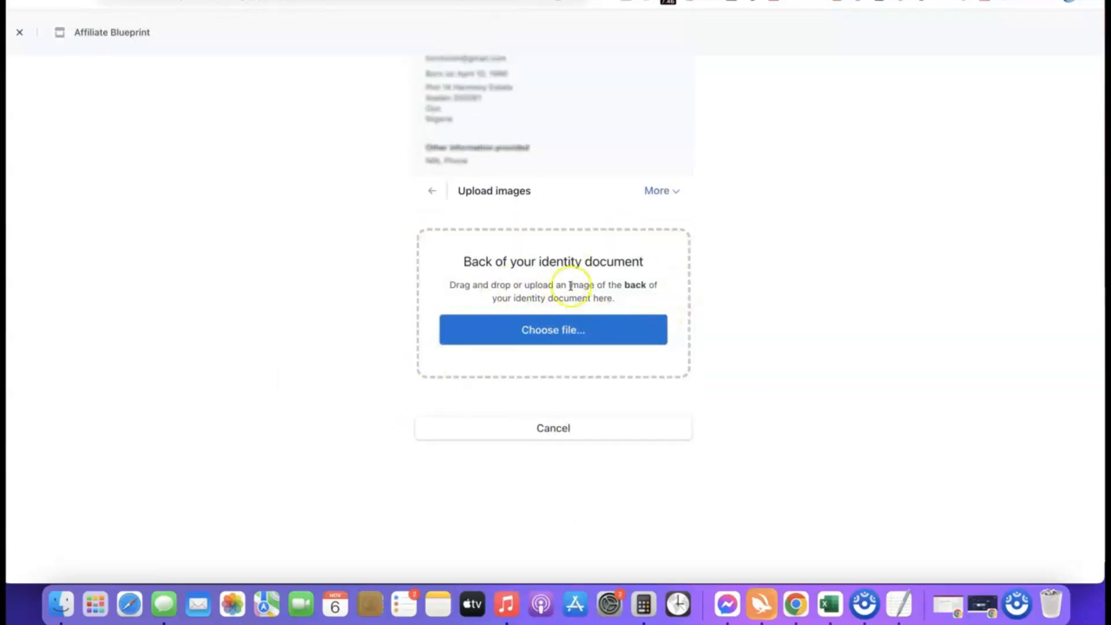
{"action": "left_click", "coordinate": [556, 331]}
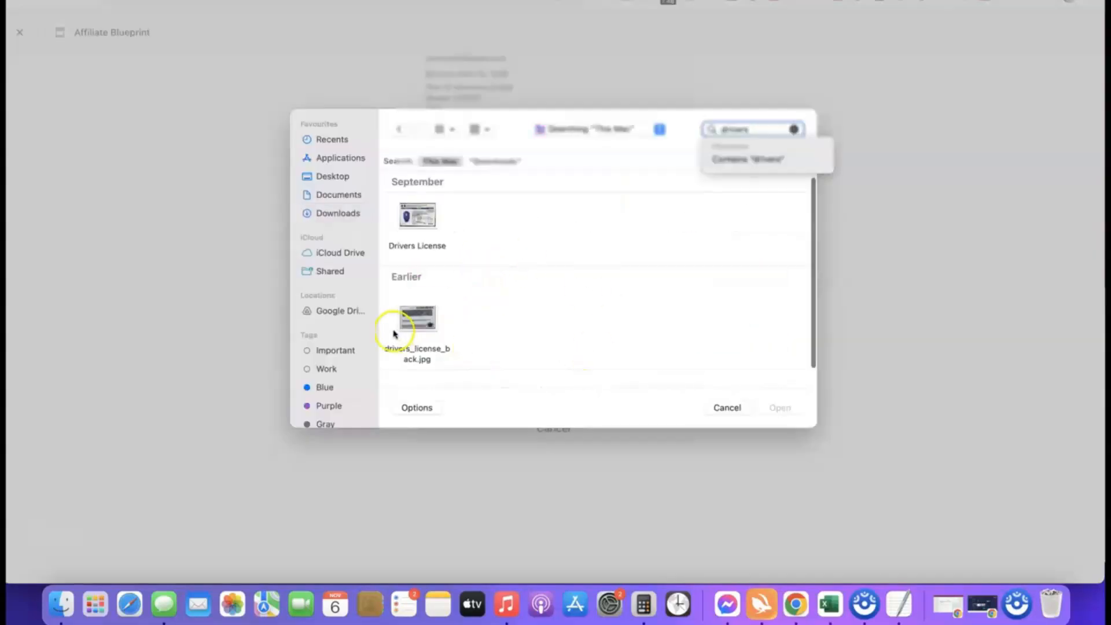
{"action": "left_click", "coordinate": [417, 318]}
{"action": "left_click", "coordinate": [779, 410]}
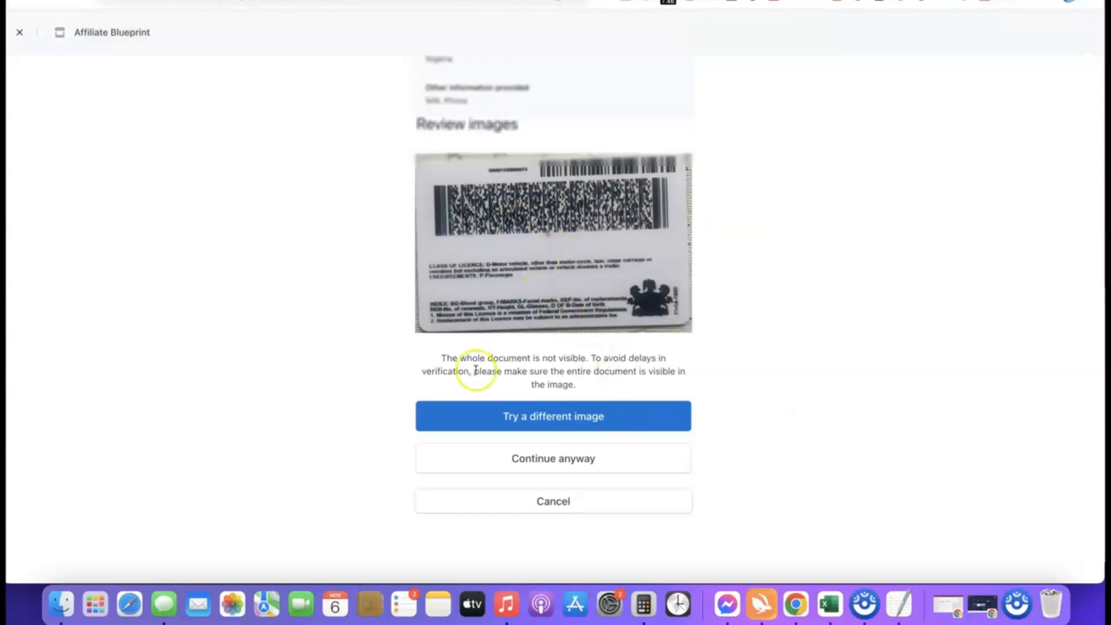
{"action": "left_click", "coordinate": [547, 456]}
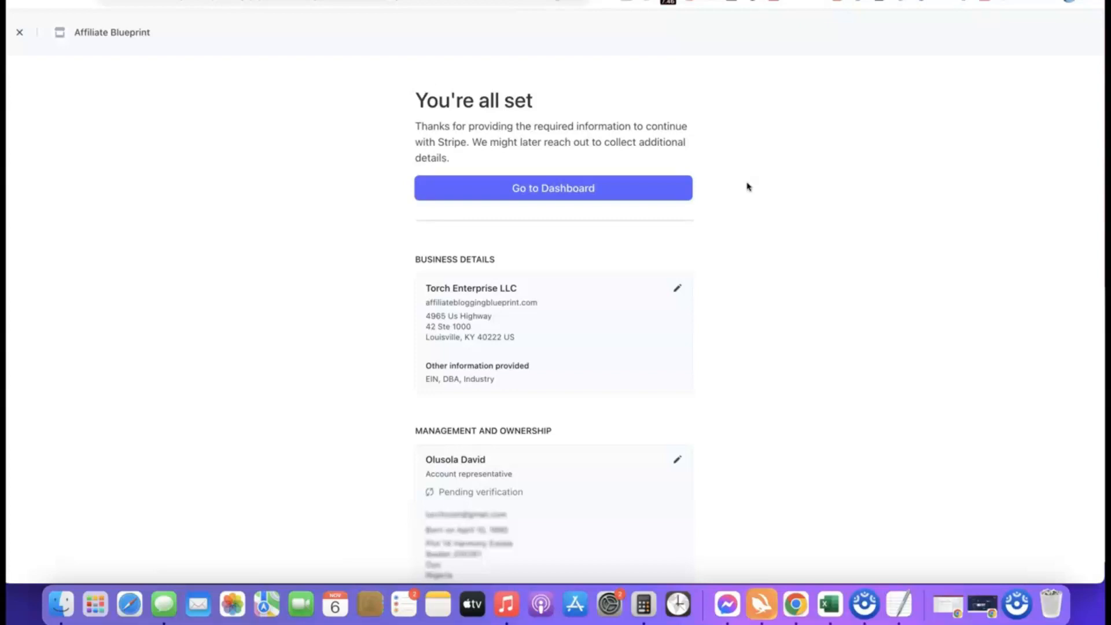
{"action": "left_click", "coordinate": [553, 187]}
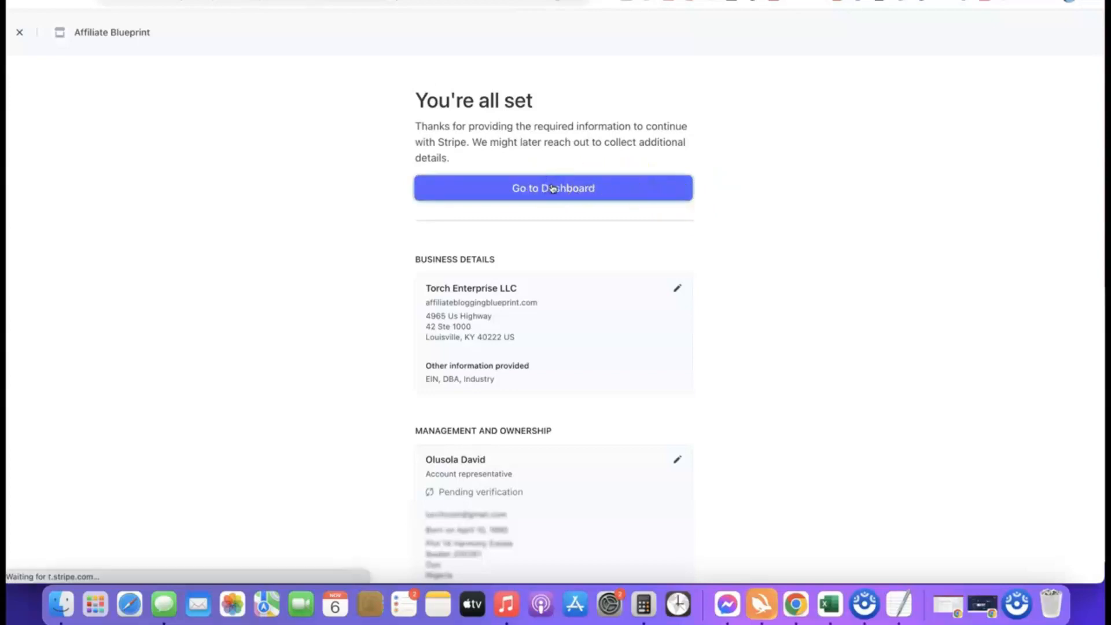